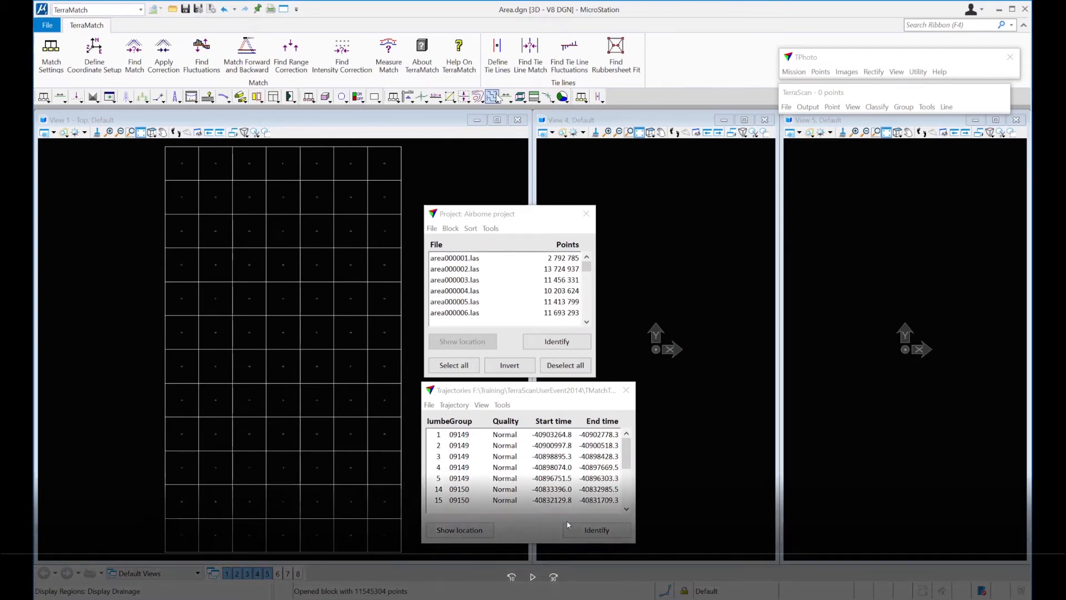
{"action": "left_click", "coordinate": [533, 578]}
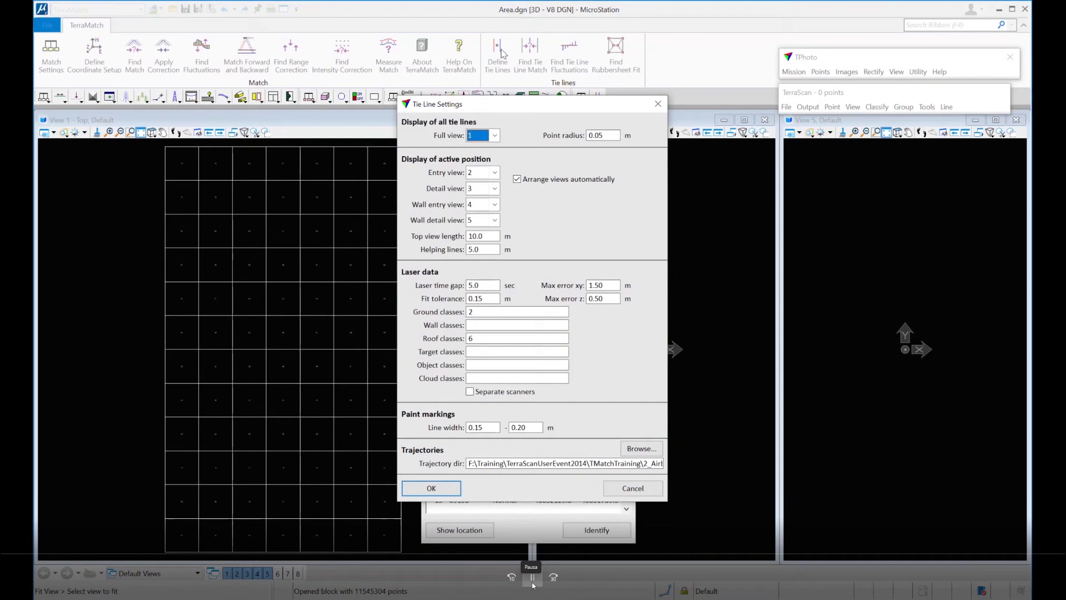
{"action": "left_click", "coordinate": [532, 582]}
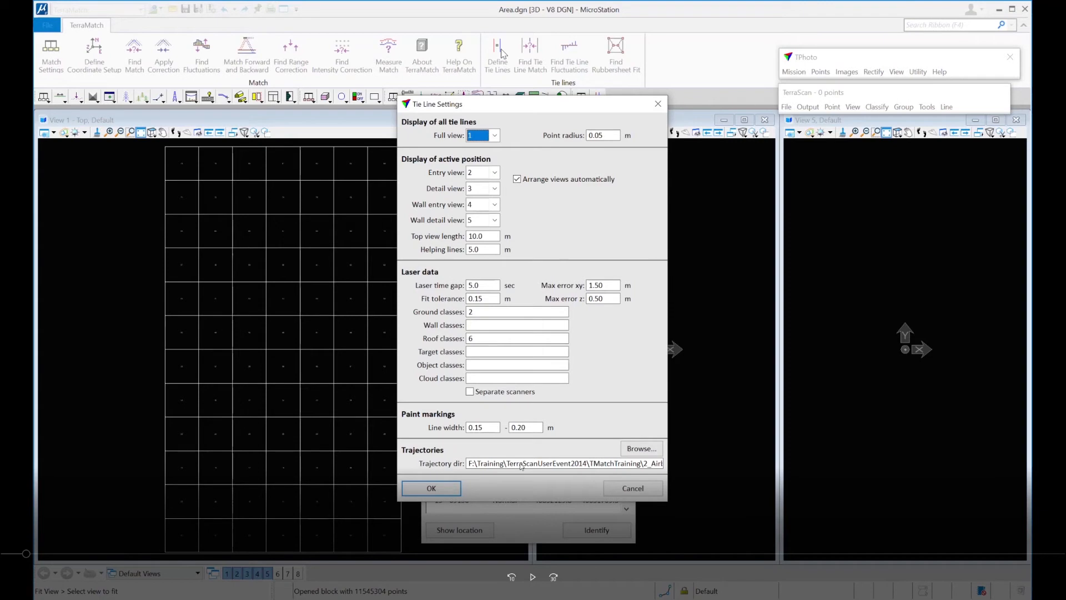
{"action": "left_click", "coordinate": [539, 580]}
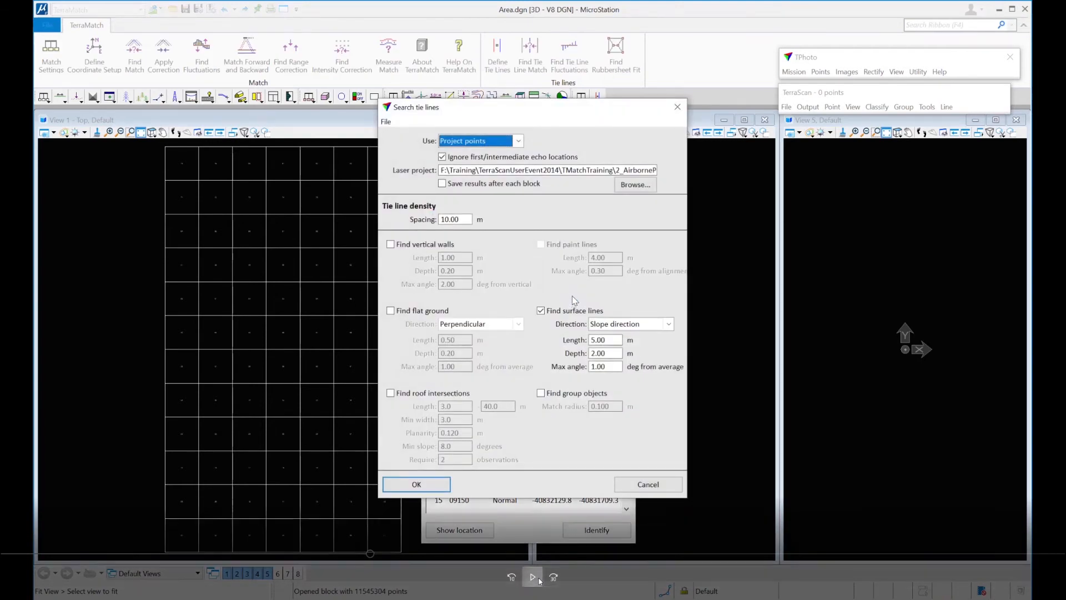
{"action": "left_click", "coordinate": [536, 579]}
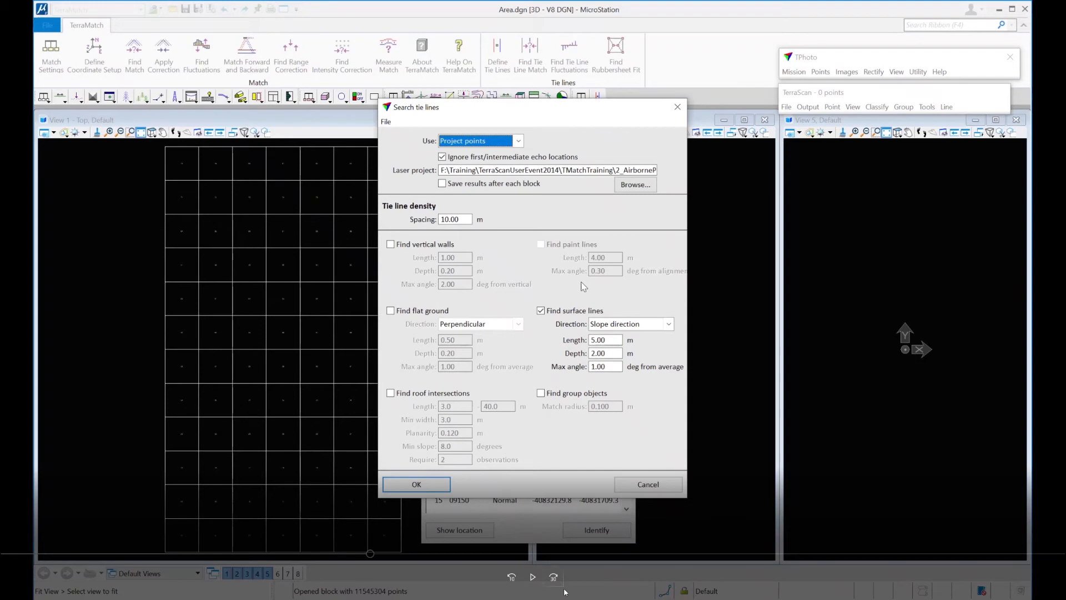
{"action": "left_click", "coordinate": [534, 578]}
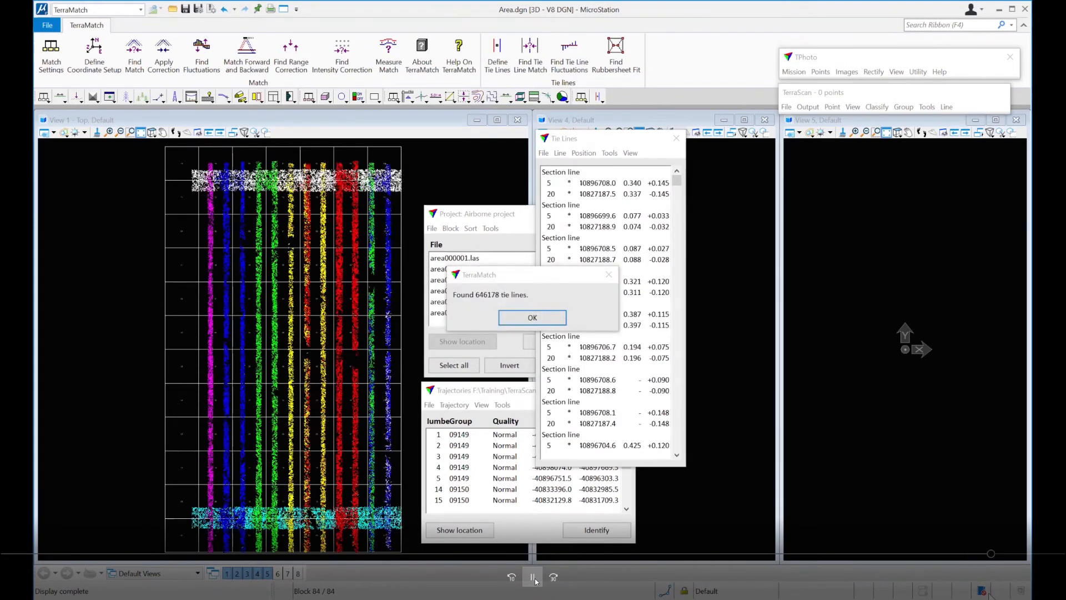
{"action": "left_click", "coordinate": [533, 578]}
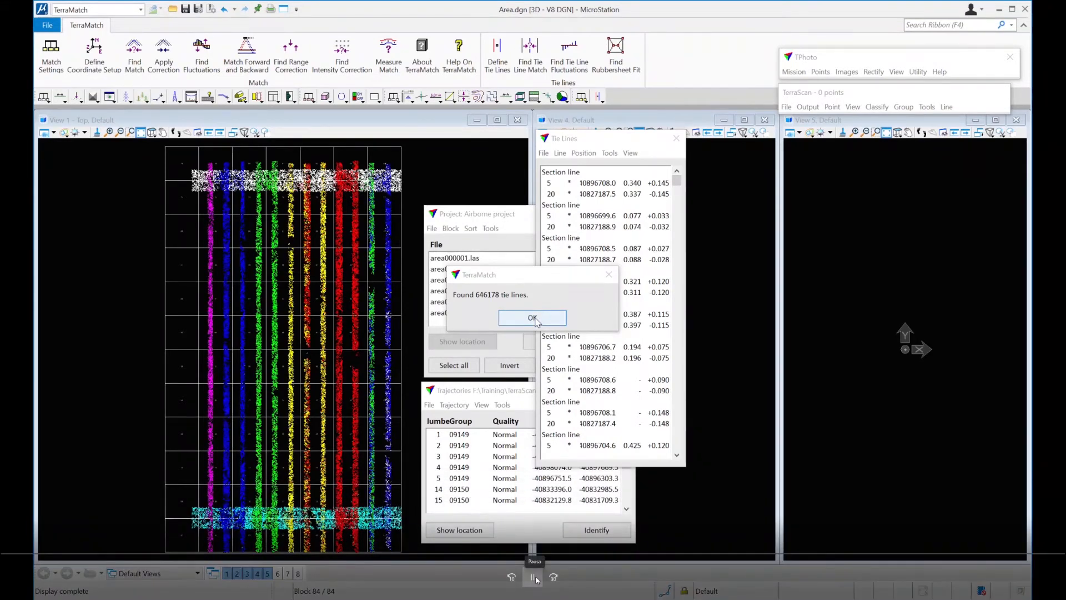
Step: Dismiss the tie line search completion message to return to the list of found tie lines
{"action": "left_click", "coordinate": [532, 318]}
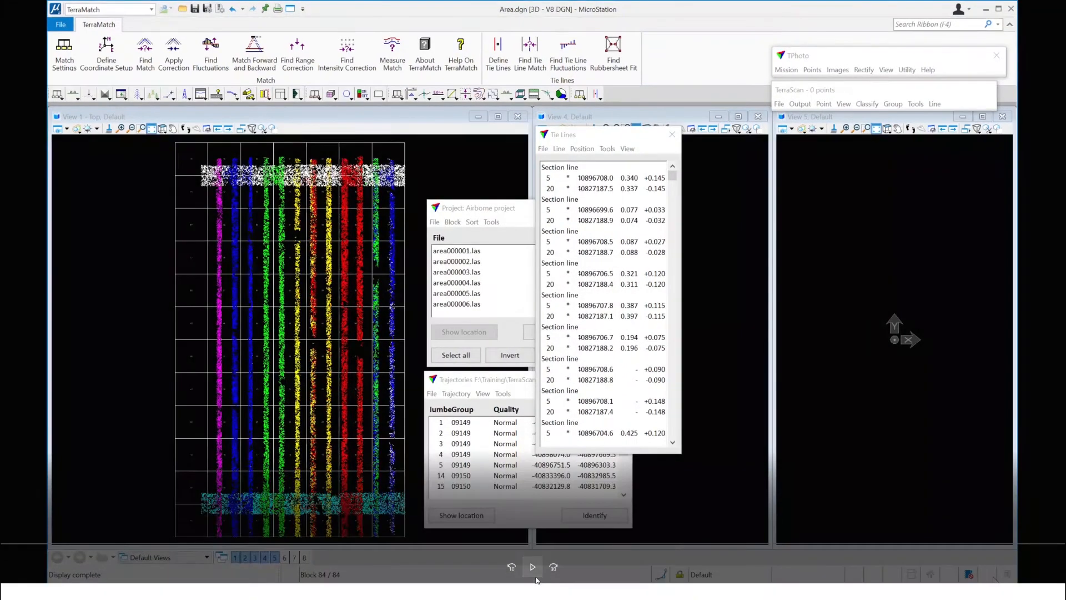
{"action": "left_click", "coordinate": [534, 578]}
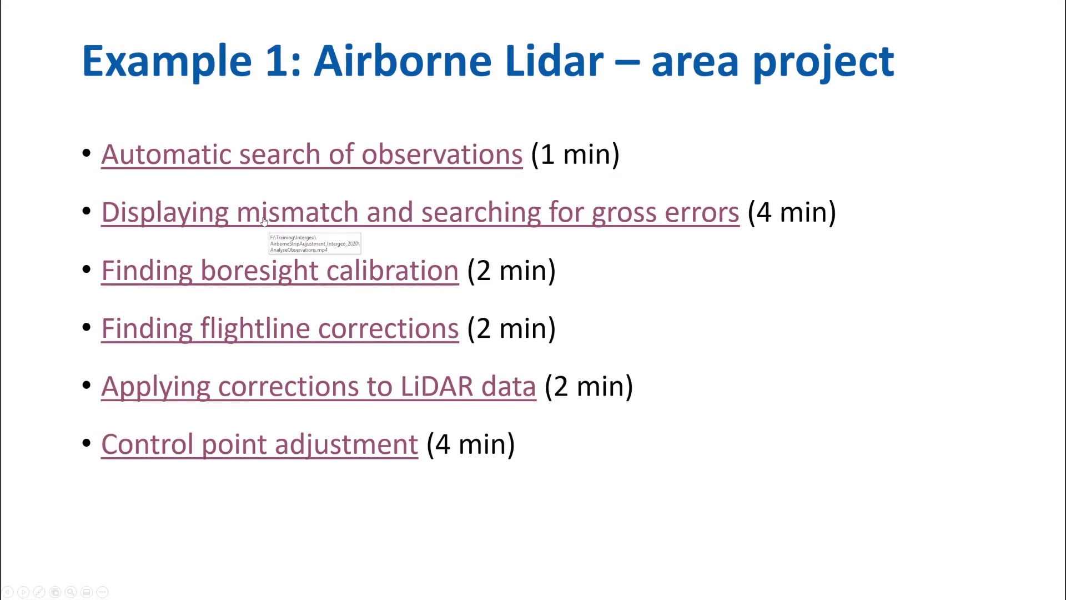
Step: Open the linked AnalyseObservations.mp4 demo on displaying mismatch and searching for gross errors, and accept the file security prompt
{"action": "left_click", "coordinate": [435, 223]}
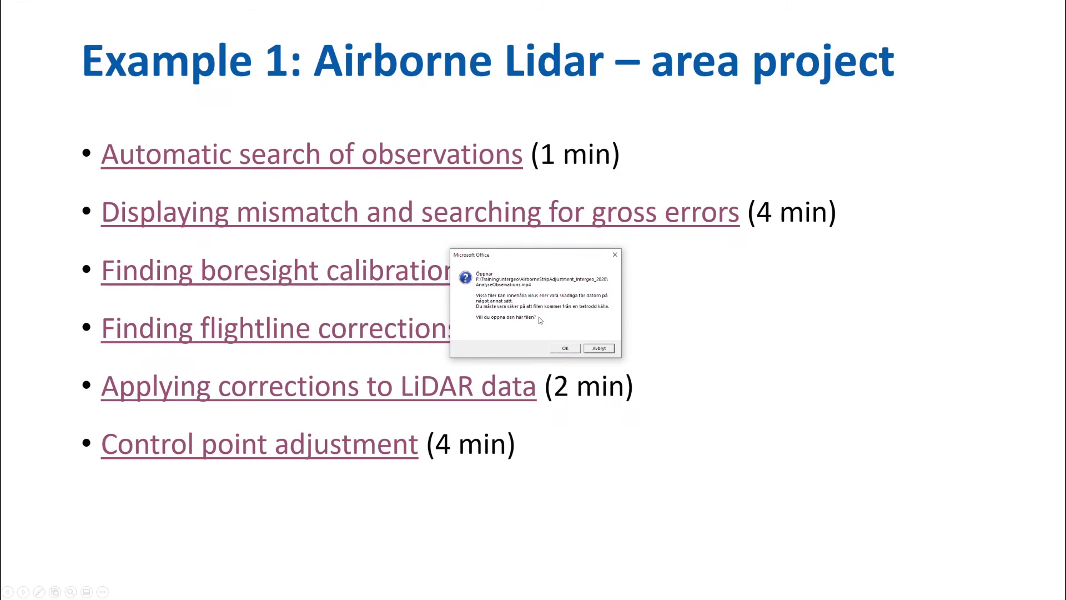
{"action": "left_click", "coordinate": [565, 349]}
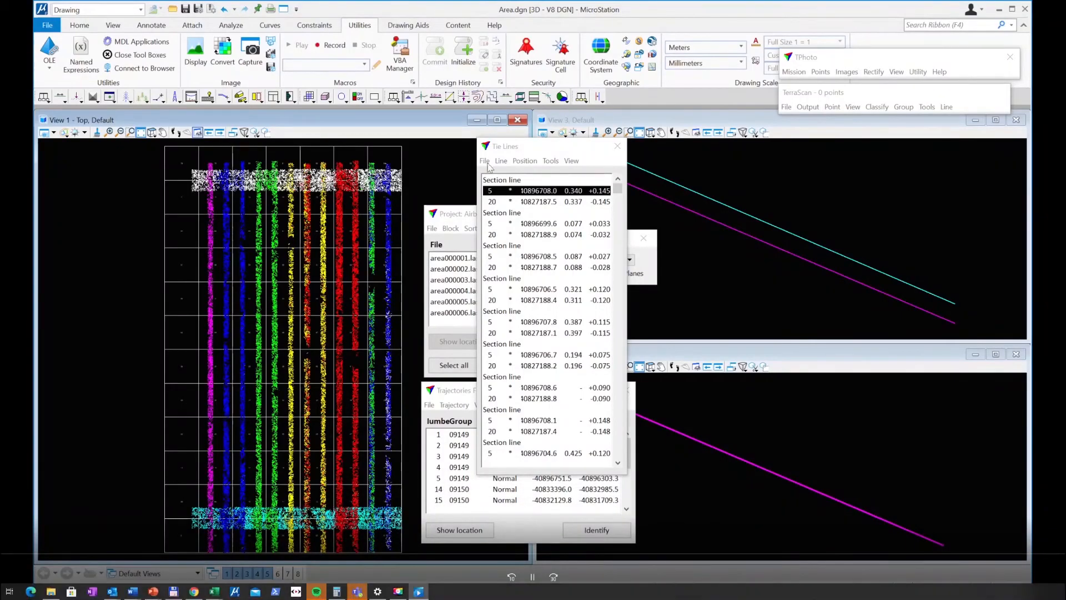
{"action": "left_click", "coordinate": [532, 581]}
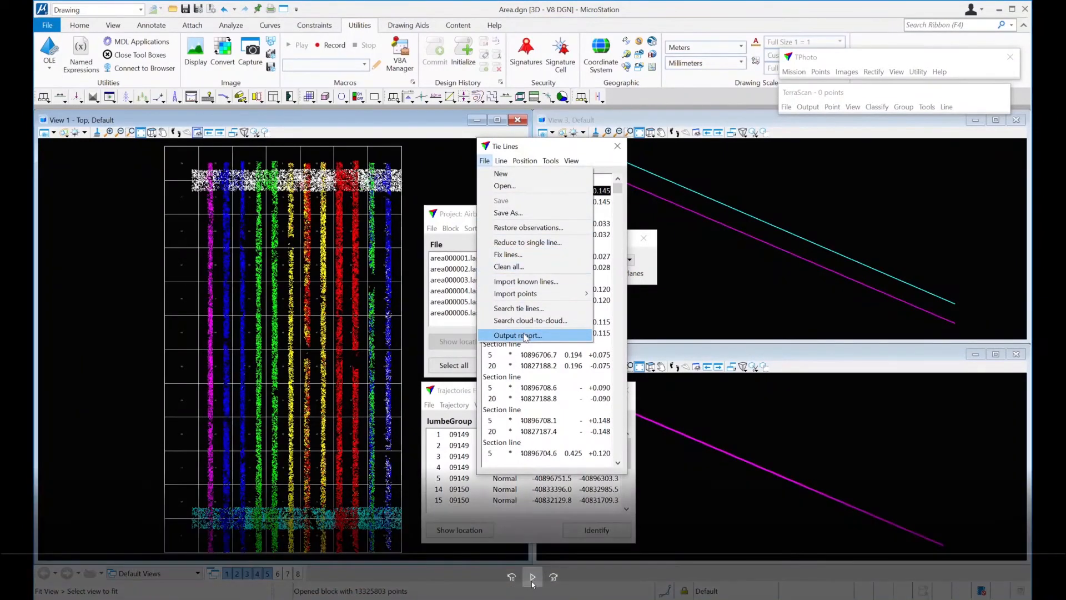
{"action": "left_click", "coordinate": [532, 577]}
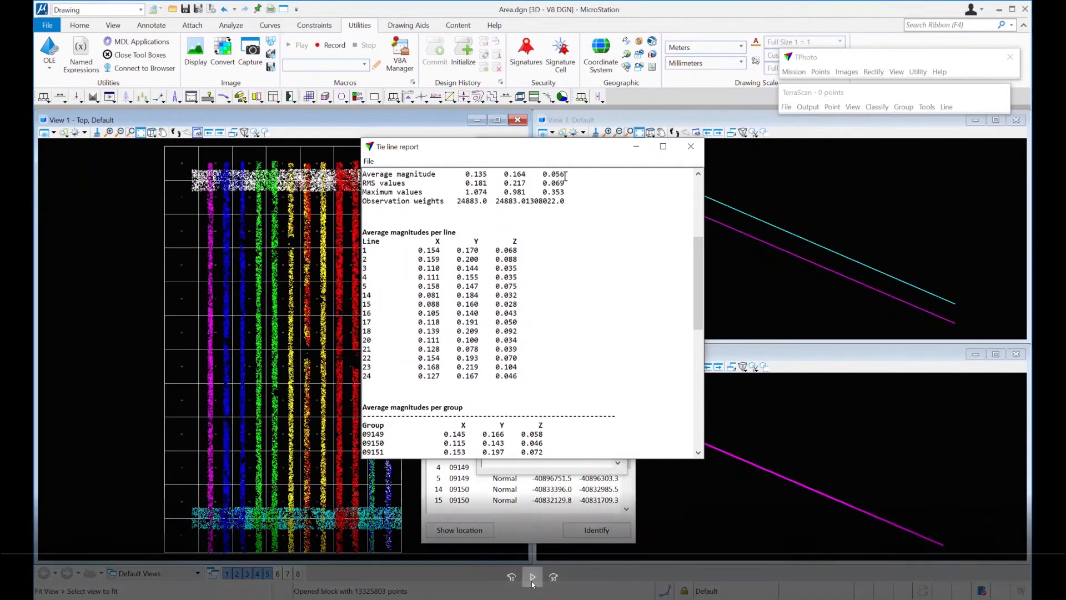
{"action": "left_click", "coordinate": [532, 580]}
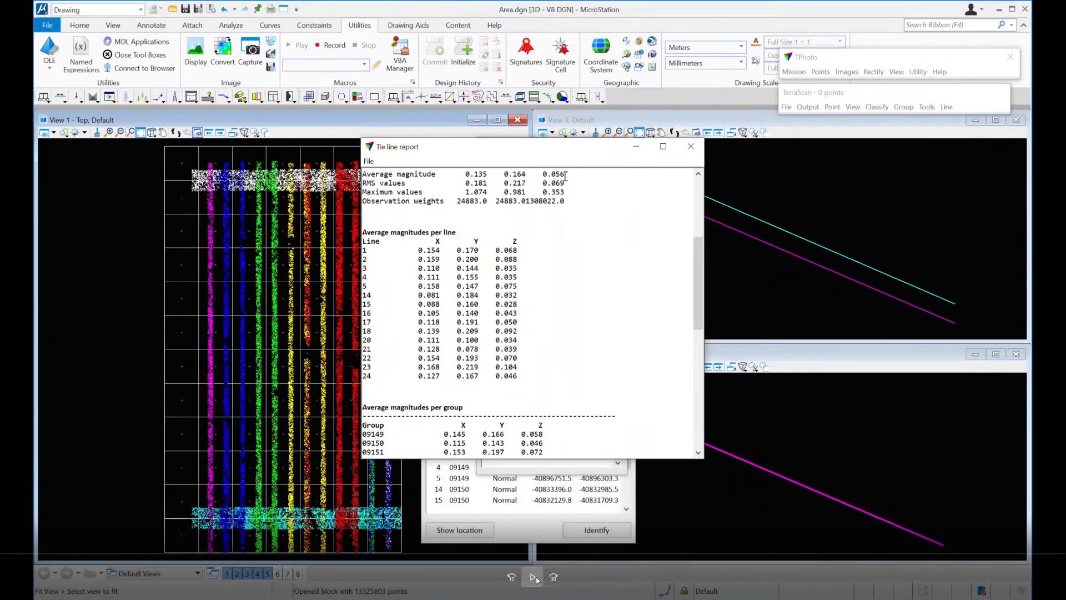
{"action": "left_click", "coordinate": [536, 578]}
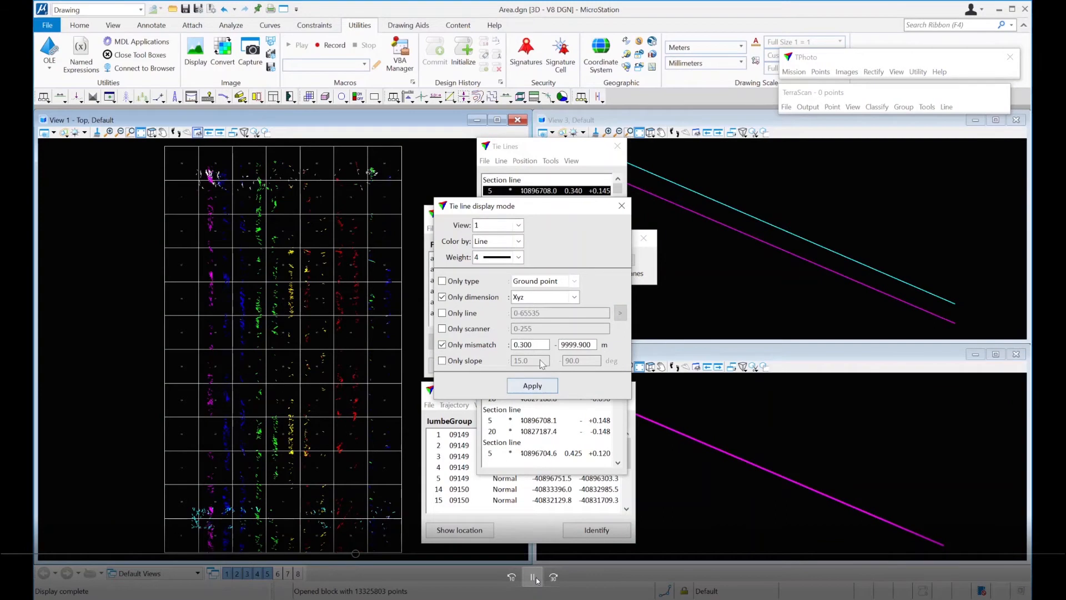
Step: Filter the displayed tie lines by a minimum Xyz mismatch of 0.400 m and then 0.5 m
{"action": "left_click_drag", "start_coordinate": [543, 345], "coordinate": [522, 345]}
{"action": "type", "text": "400"}
{"action": "left_click", "coordinate": [533, 386]}
{"action": "left_click_drag", "start_coordinate": [538, 345], "coordinate": [520, 345]}
{"action": "type", "text": "5"}
{"action": "left_click", "coordinate": [550, 388]}
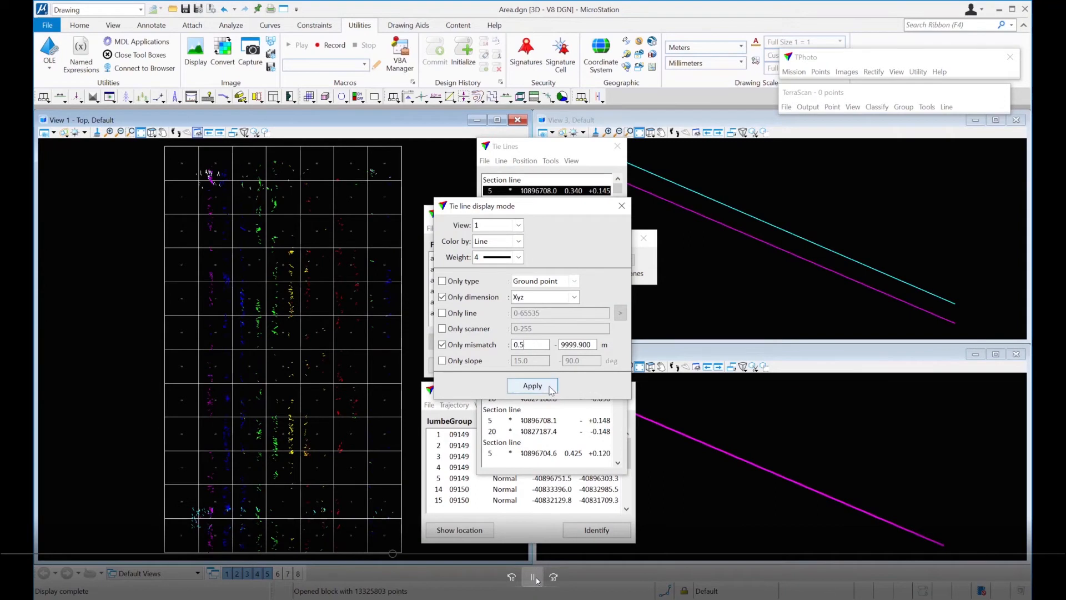
Step: Raise the minimum Xyz mismatch for displayed tie lines to 0.600 m and then 0.700 m
{"action": "left_click_drag", "start_coordinate": [540, 345], "coordinate": [522, 345]}
{"action": "type", "text": "6"}
{"action": "left_click", "coordinate": [546, 387]}
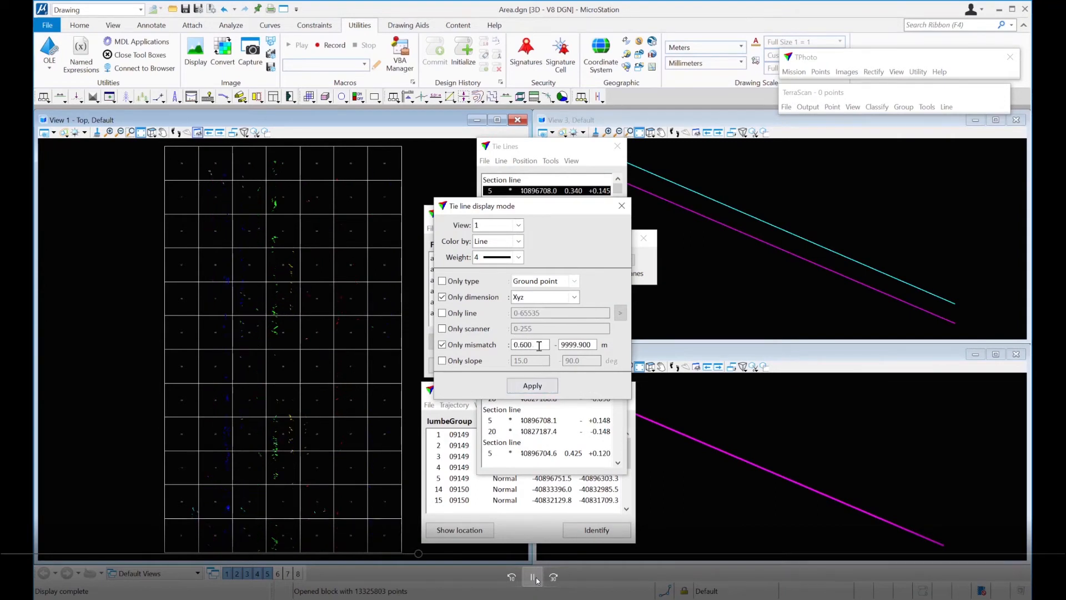
{"action": "left_click_drag", "start_coordinate": [541, 345], "coordinate": [521, 344]}
{"action": "type", "text": "7"}
{"action": "left_click", "coordinate": [548, 387]}
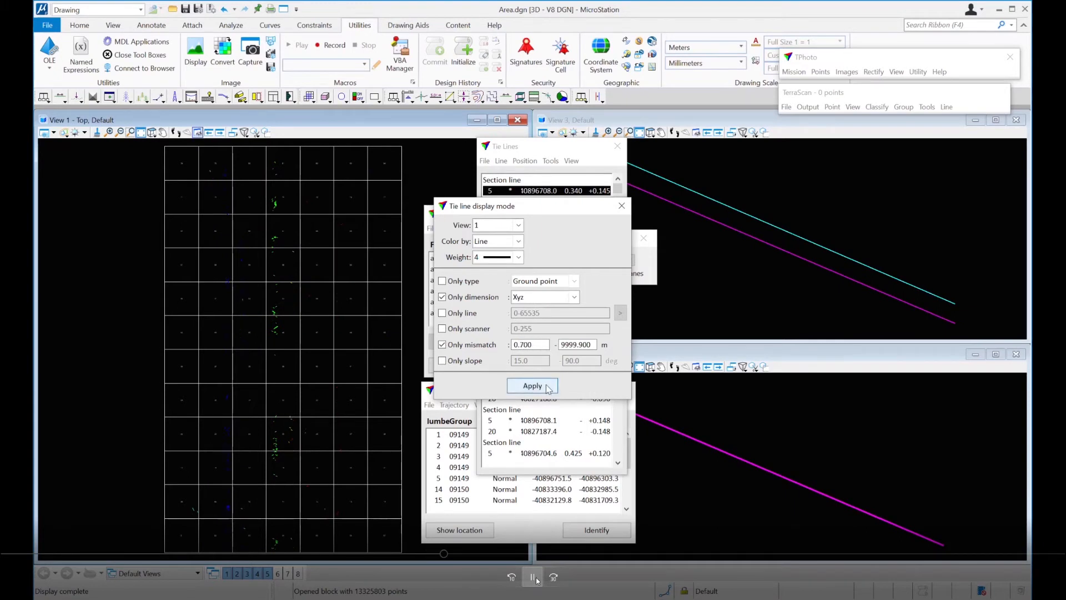
Step: Replace the mismatch filter with a slope filter so only tie lines from 15.0 to 90.0 degrees are displayed
{"action": "left_click", "coordinate": [495, 347]}
{"action": "left_click", "coordinate": [466, 361]}
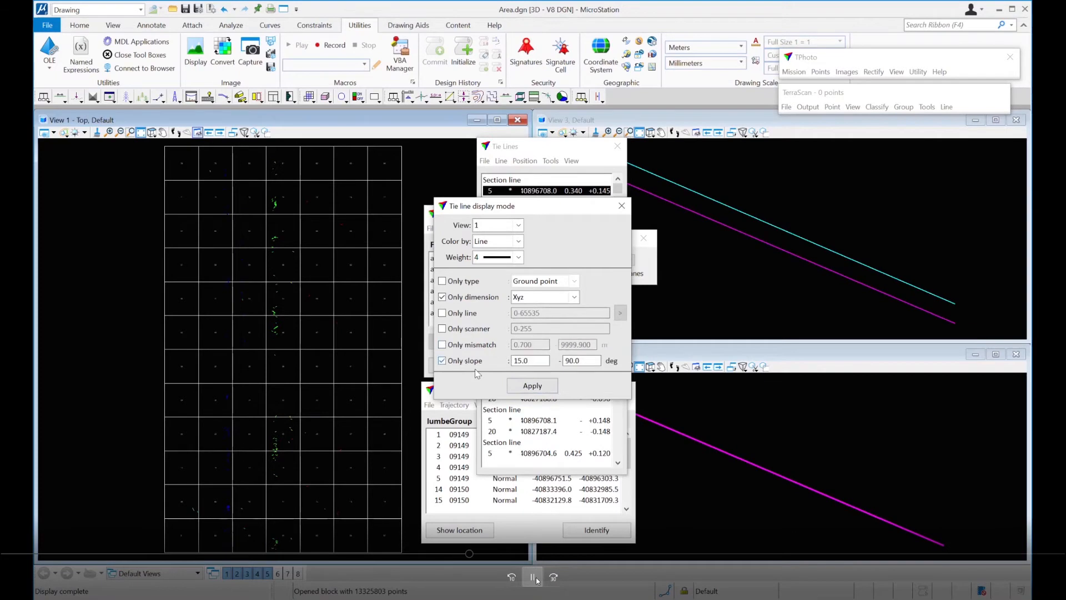
{"action": "left_click", "coordinate": [532, 389]}
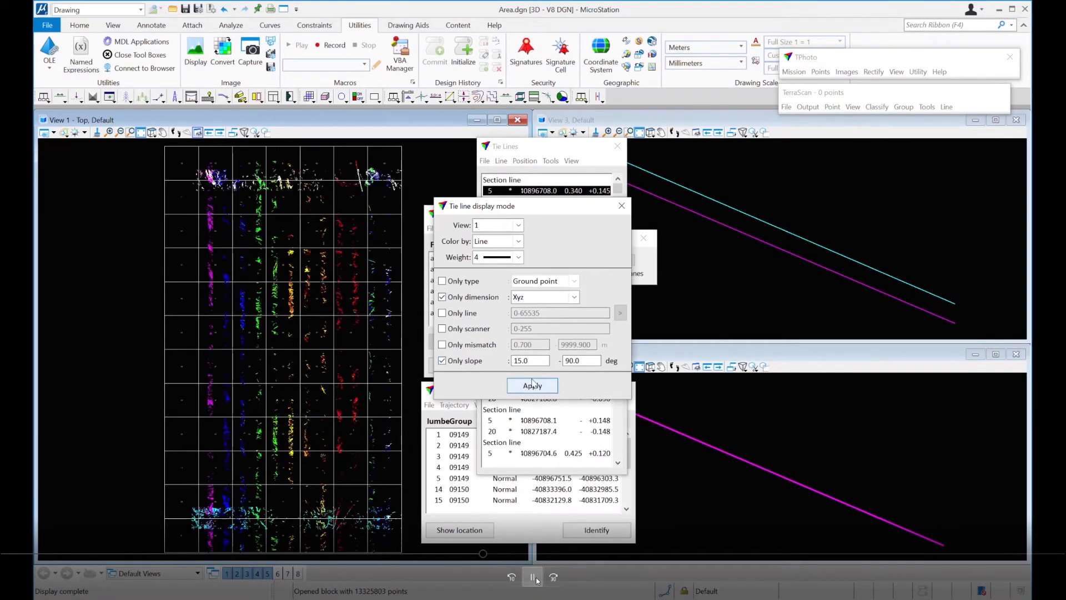
Step: Display tie lines with a minimum slope of 20.0 degrees, 30.0 degrees and again 15.0 degrees, applying each value
{"action": "left_click_drag", "start_coordinate": [541, 360], "coordinate": [477, 359]}
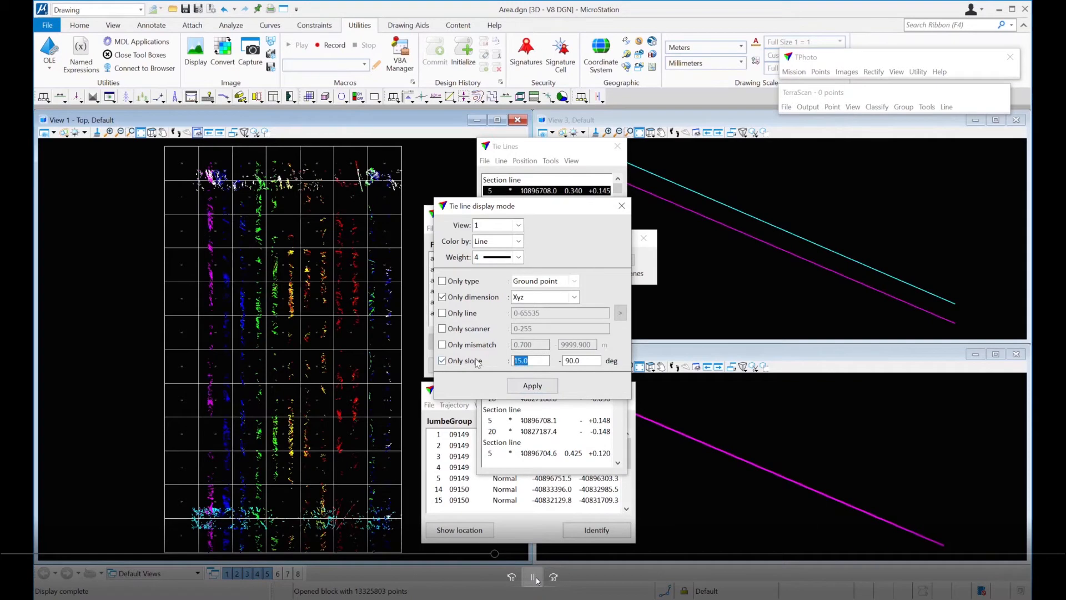
{"action": "type", "text": "20.0"}
{"action": "left_click", "coordinate": [534, 386]}
{"action": "left_click_drag", "start_coordinate": [546, 360], "coordinate": [506, 362]}
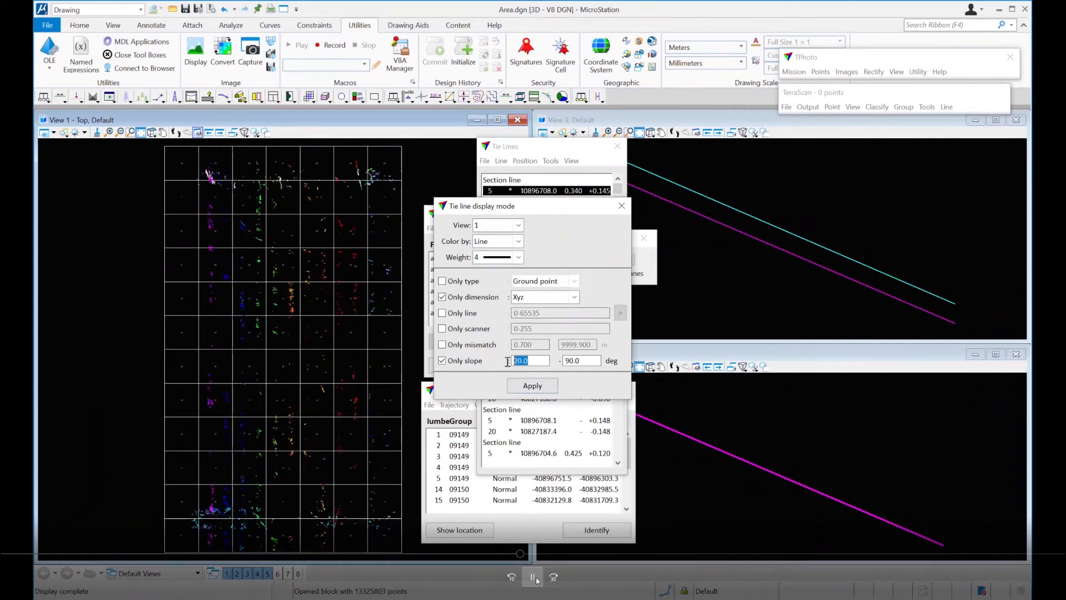
{"action": "type", "text": "30.0"}
{"action": "left_click", "coordinate": [548, 390]}
{"action": "left_click_drag", "start_coordinate": [543, 360], "coordinate": [502, 362]}
{"action": "type", "text": "15.0"}
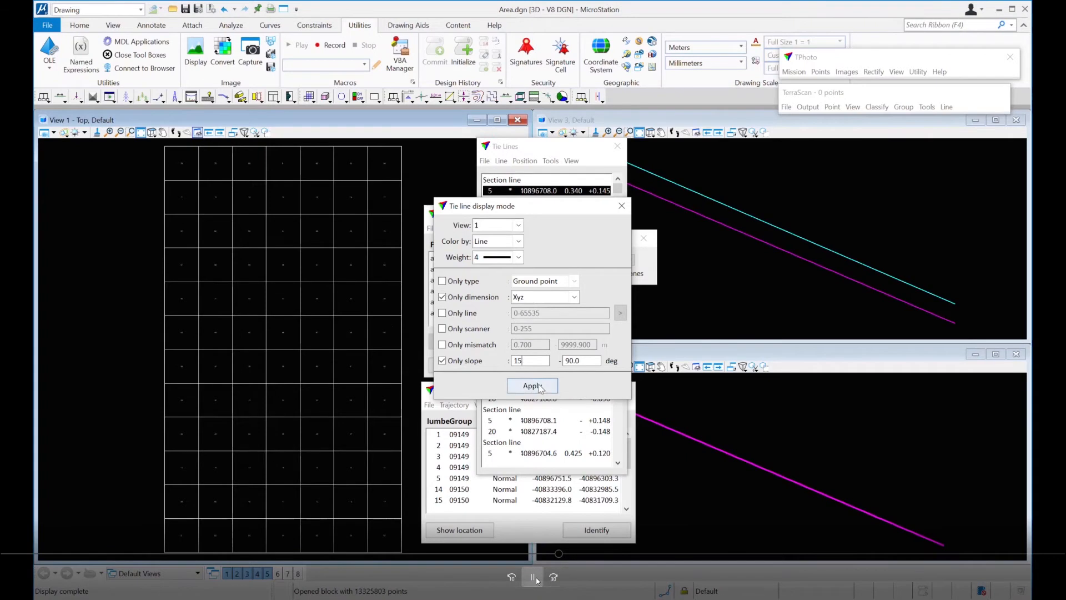
{"action": "left_click", "coordinate": [540, 389]}
Step: Remove the slope and dimension filters to display all tie lines, and close the display mode settings
{"action": "left_click", "coordinate": [482, 362]}
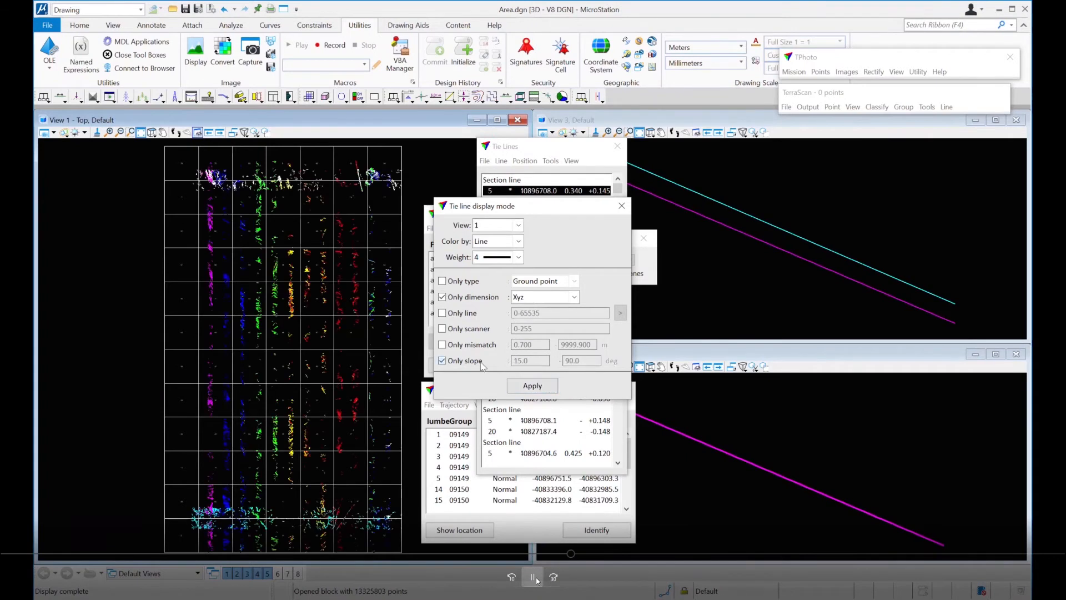
{"action": "left_click", "coordinate": [533, 388]}
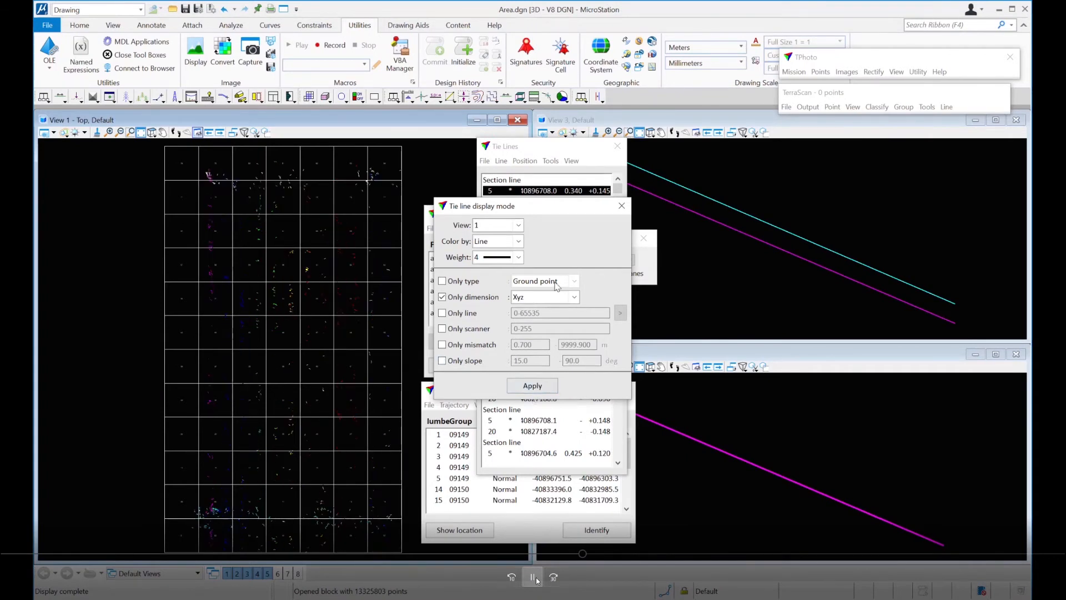
{"action": "left_click", "coordinate": [487, 298]}
{"action": "left_click", "coordinate": [533, 385]}
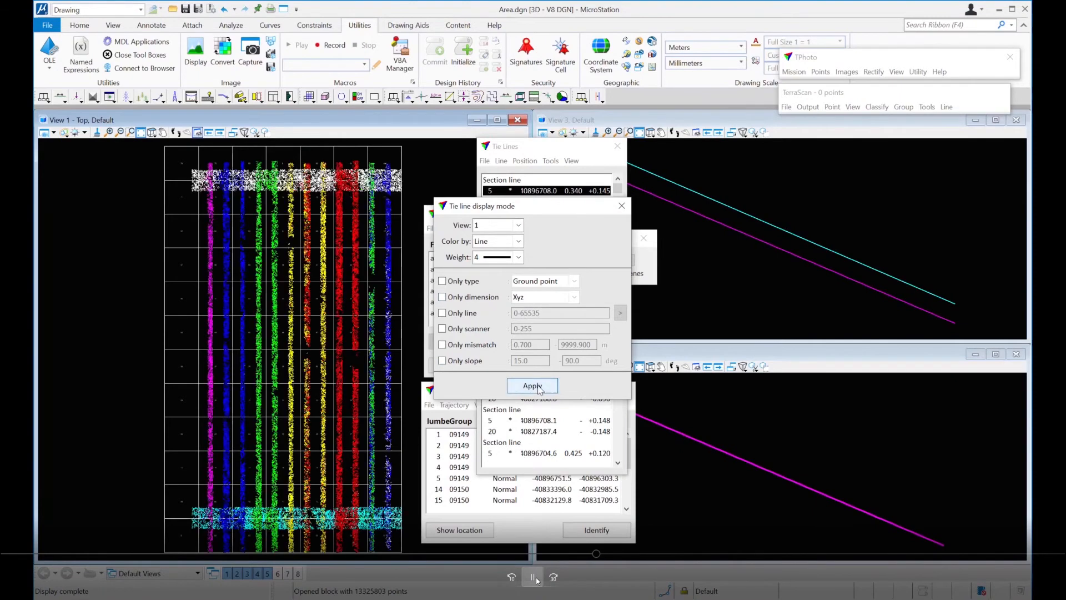
{"action": "left_click", "coordinate": [622, 206]}
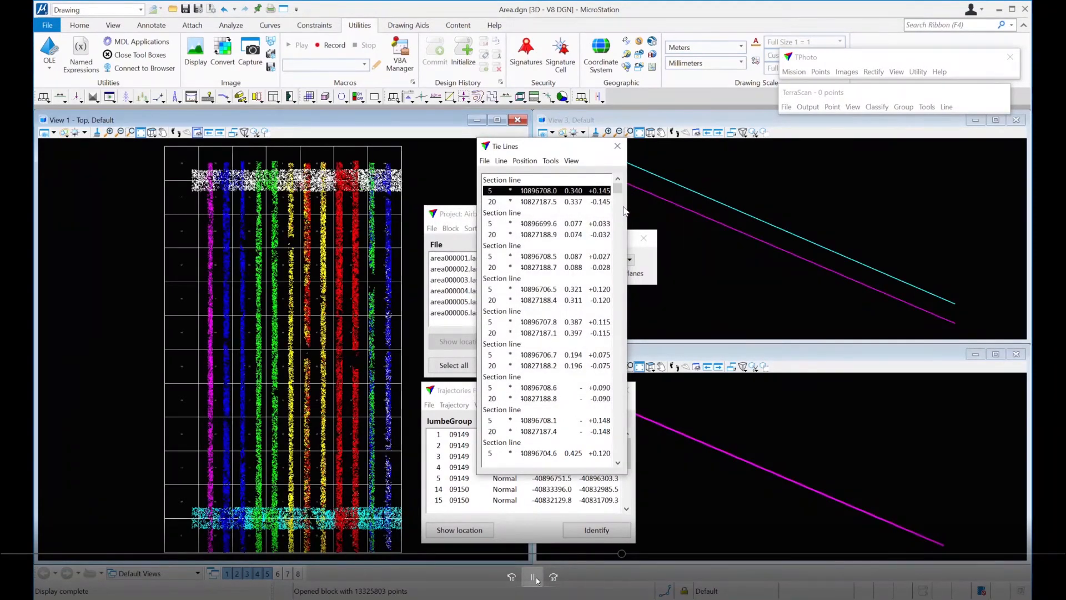
Step: Find the tie line position with the worst mismatch
{"action": "left_click", "coordinate": [990, 591]}
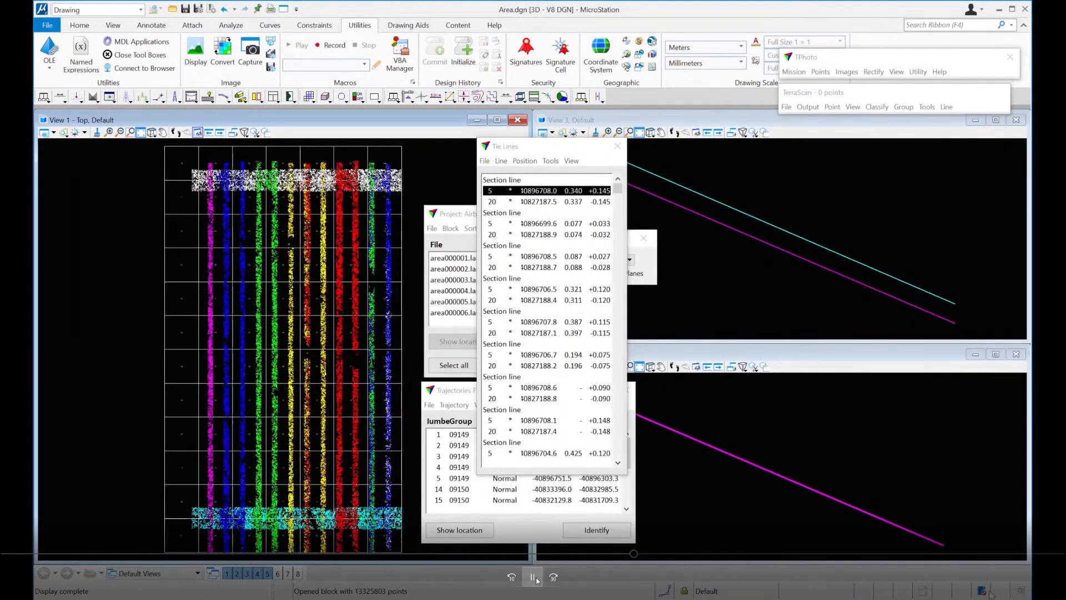
{"action": "left_click", "coordinate": [524, 161]}
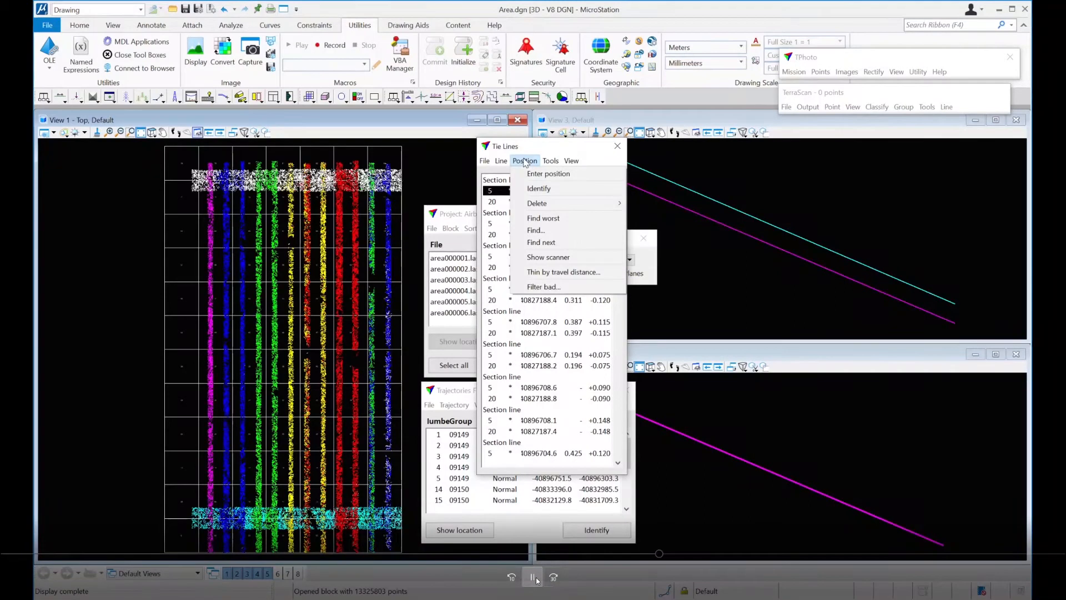
{"action": "left_click", "coordinate": [538, 218]}
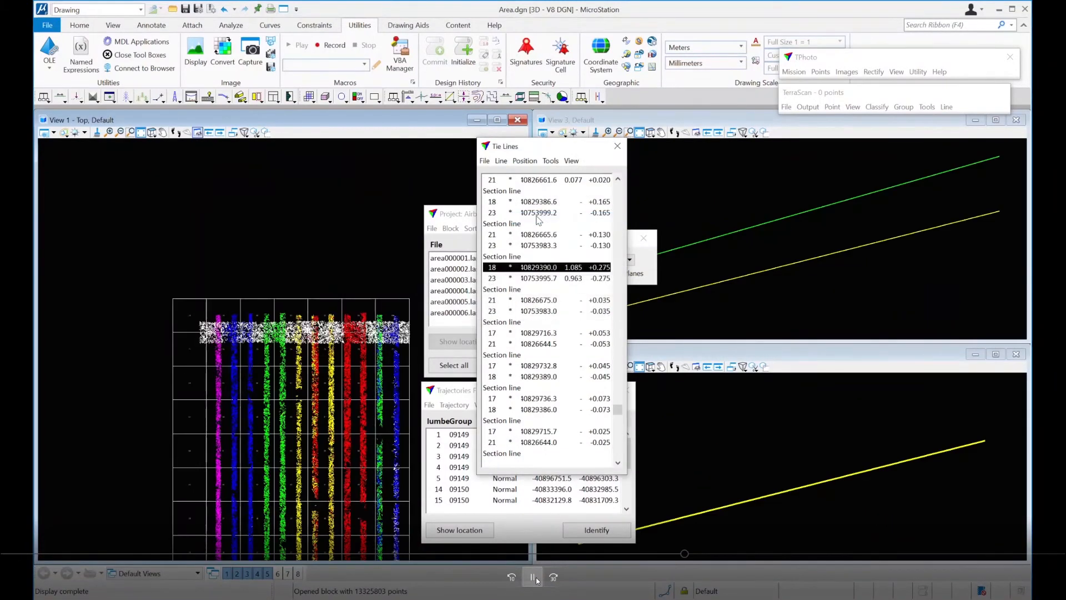
Step: Open the TerraScan laser point block at the worst tie line position
{"action": "left_click", "coordinate": [786, 107]}
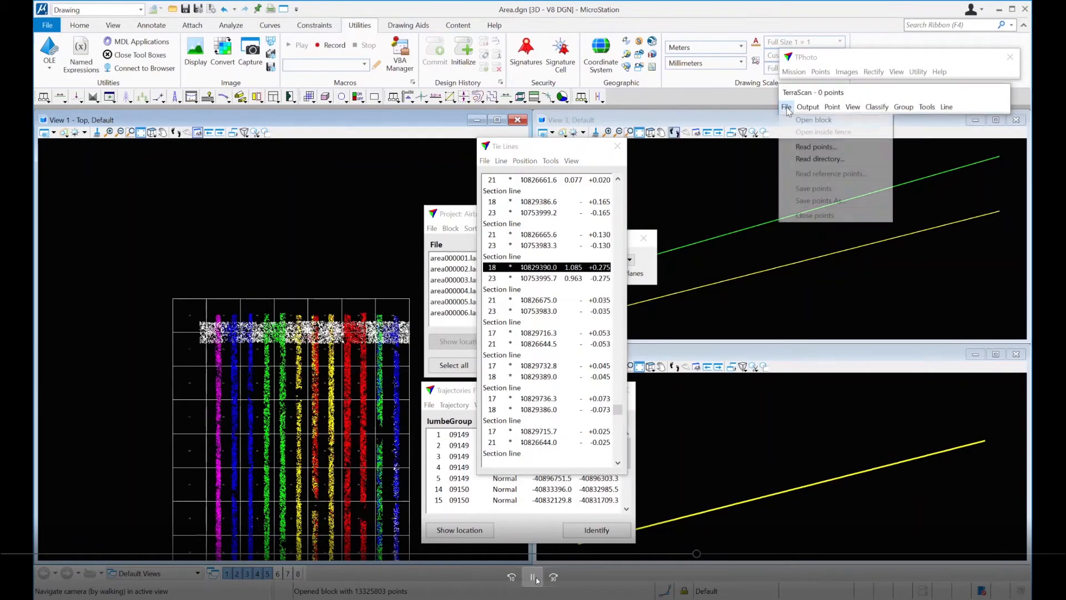
{"action": "left_click", "coordinate": [793, 121]}
{"action": "left_click", "coordinate": [792, 244]}
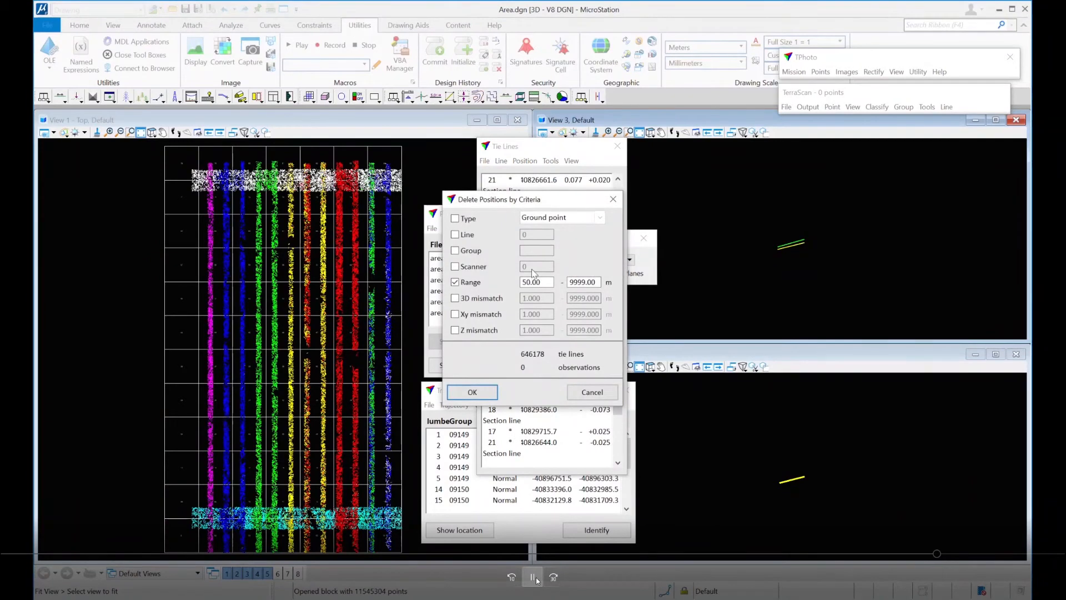
{"action": "left_click", "coordinate": [534, 577]}
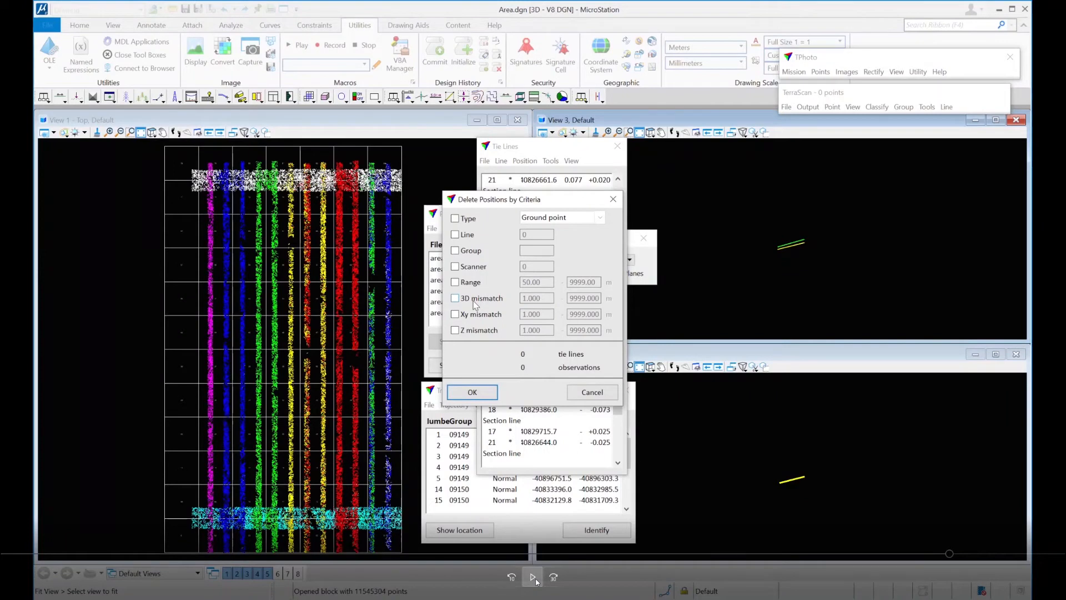
{"action": "left_click", "coordinate": [536, 579]}
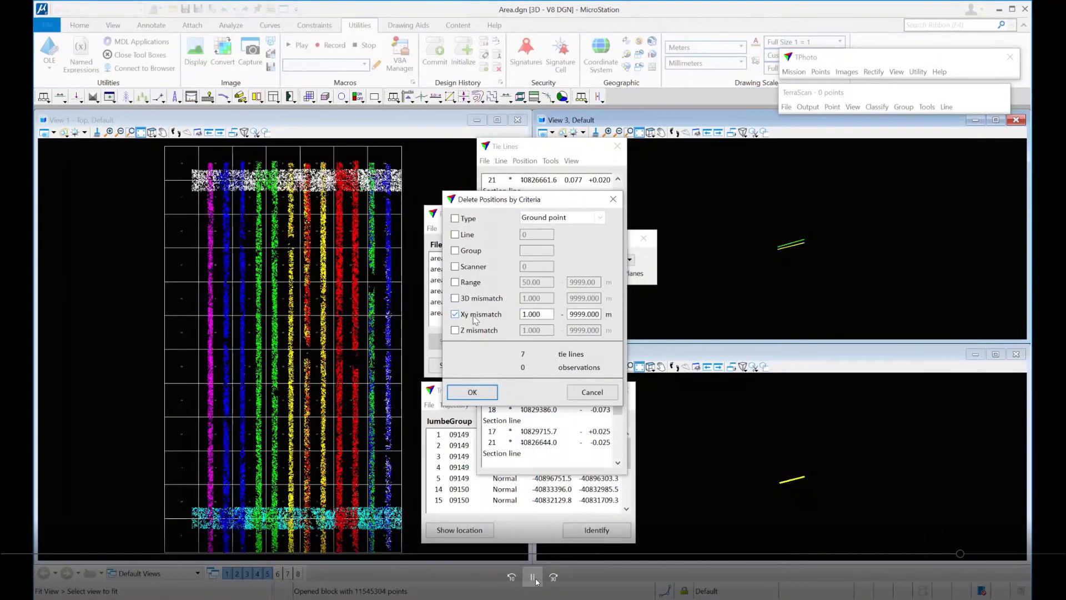
{"action": "left_click", "coordinate": [535, 578]}
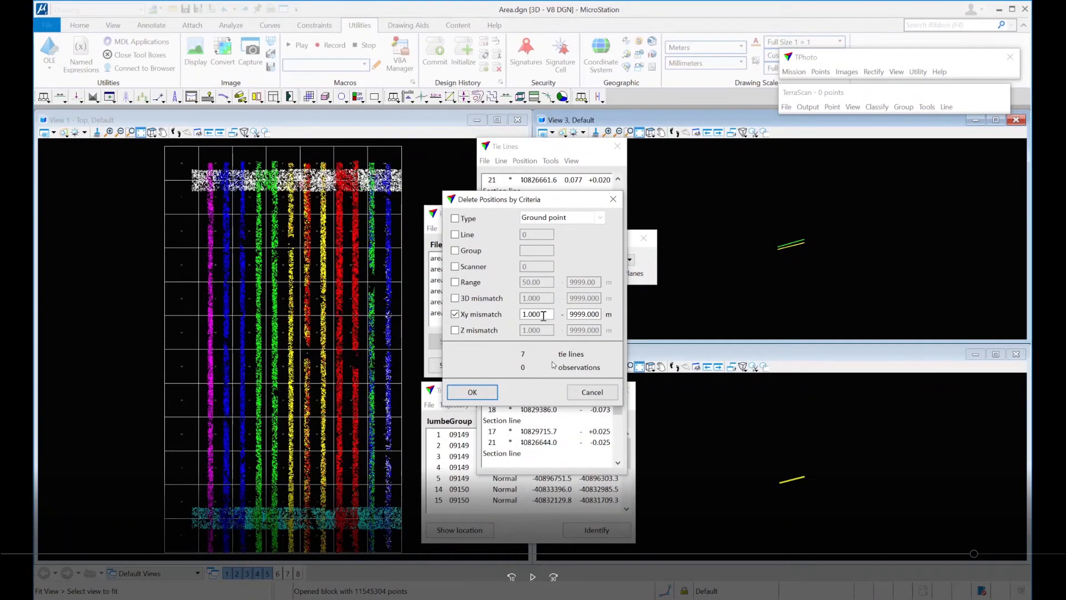
{"action": "left_click", "coordinate": [533, 578]}
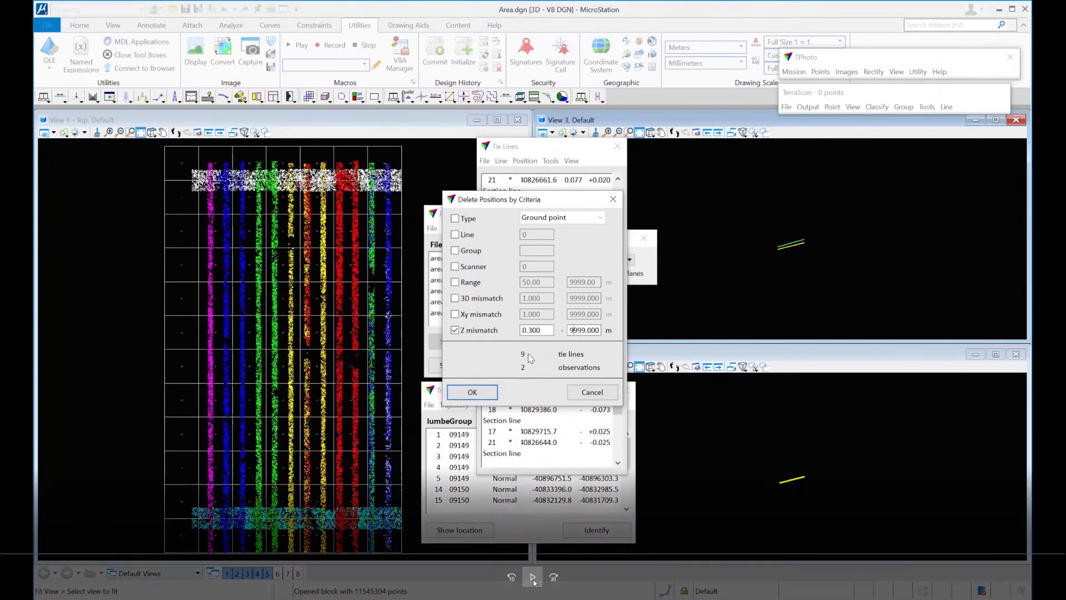
{"action": "left_click", "coordinate": [533, 578]}
{"action": "left_click", "coordinate": [532, 577]}
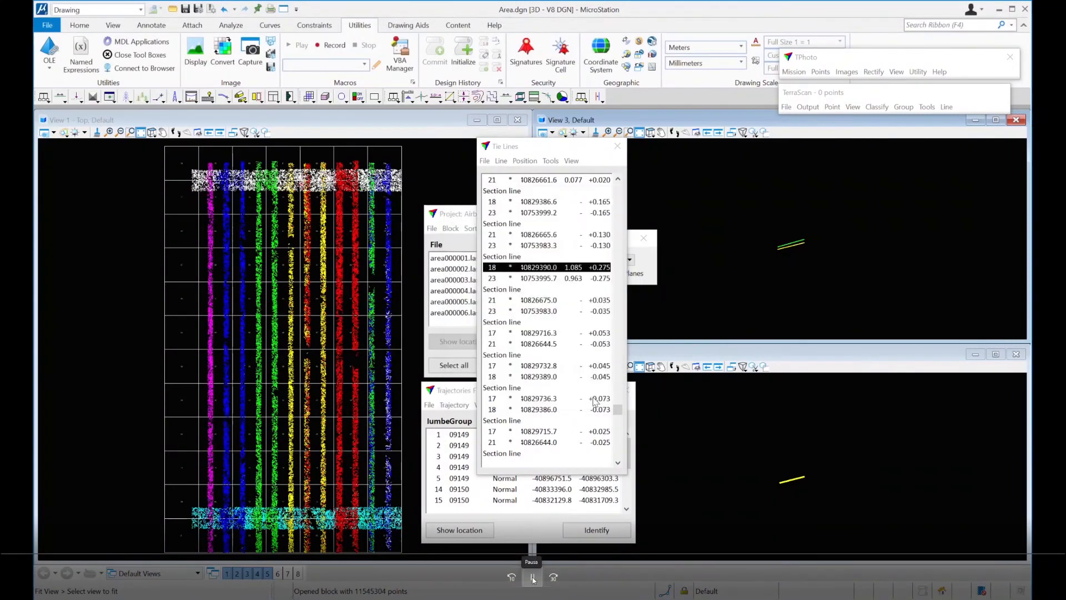
{"action": "left_click", "coordinate": [533, 577]}
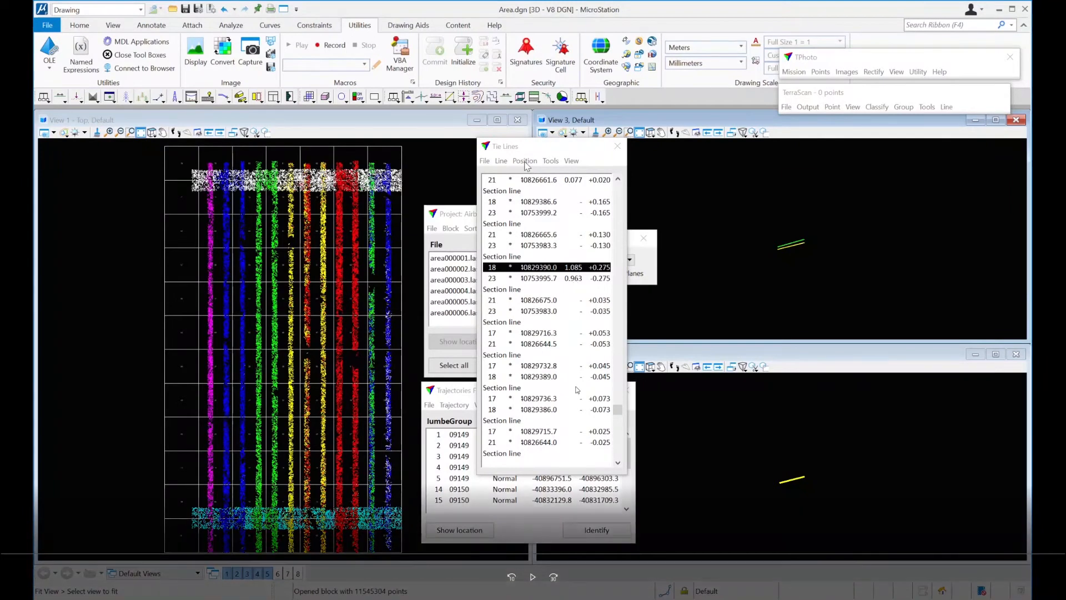
{"action": "left_click", "coordinate": [533, 577]}
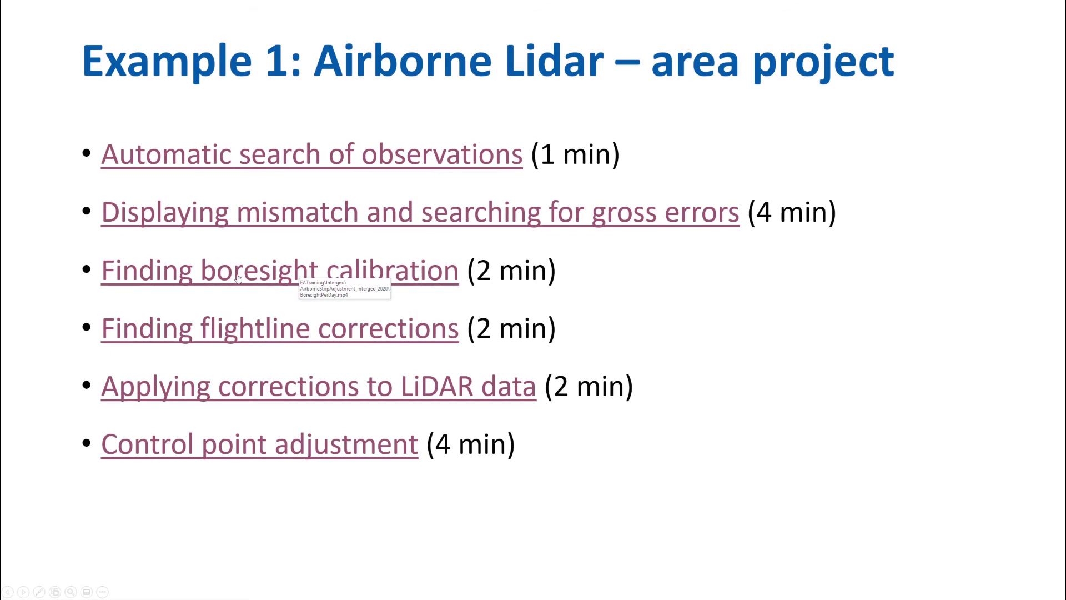
{"action": "left_click", "coordinate": [239, 278]}
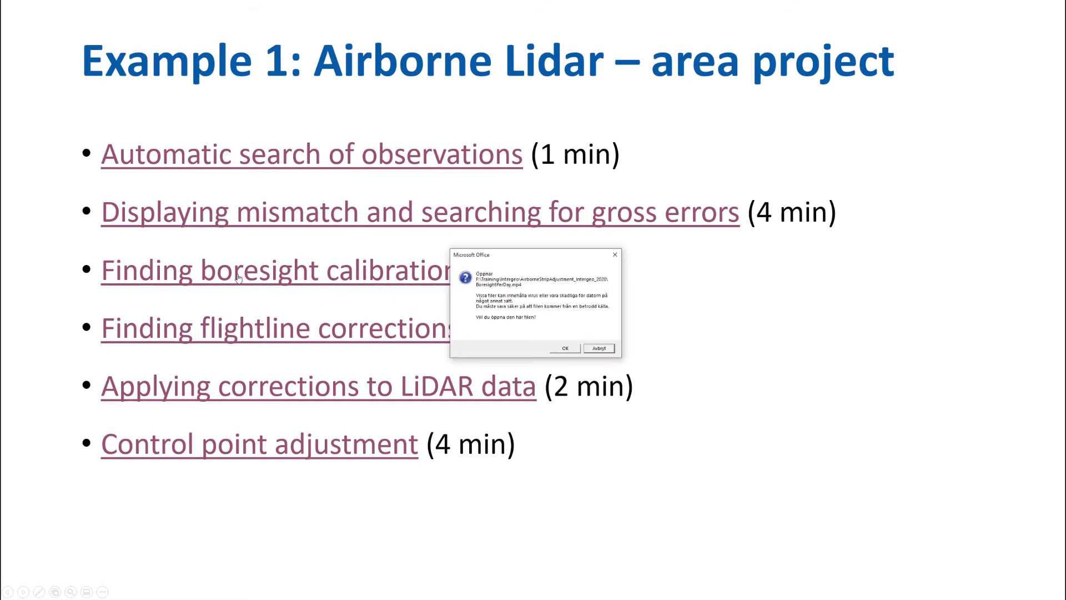
{"action": "left_click", "coordinate": [565, 348]}
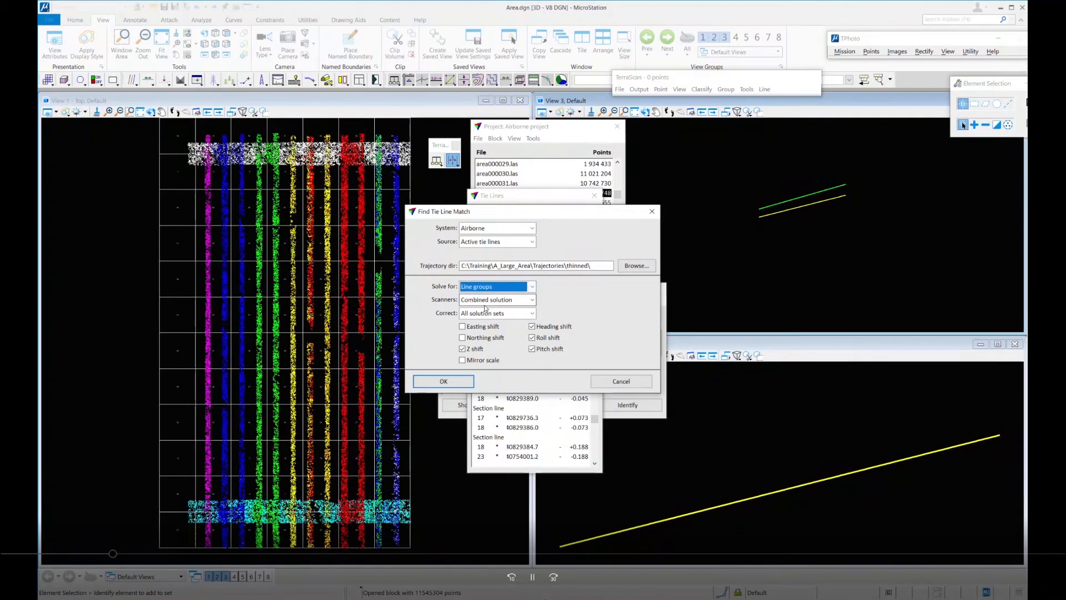
{"action": "left_click", "coordinate": [532, 577]}
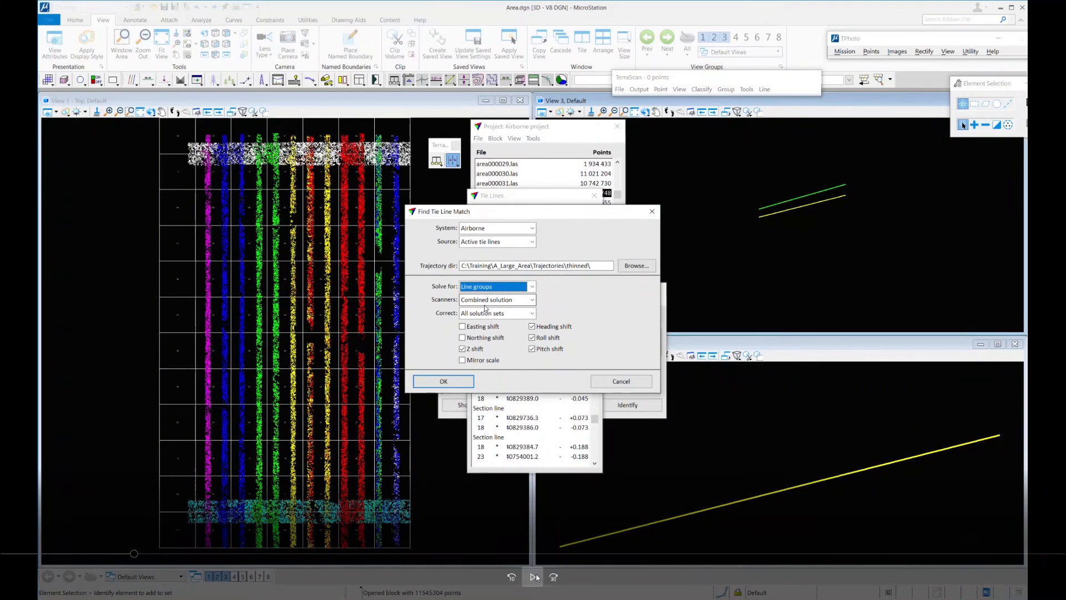
{"action": "left_click", "coordinate": [534, 577]}
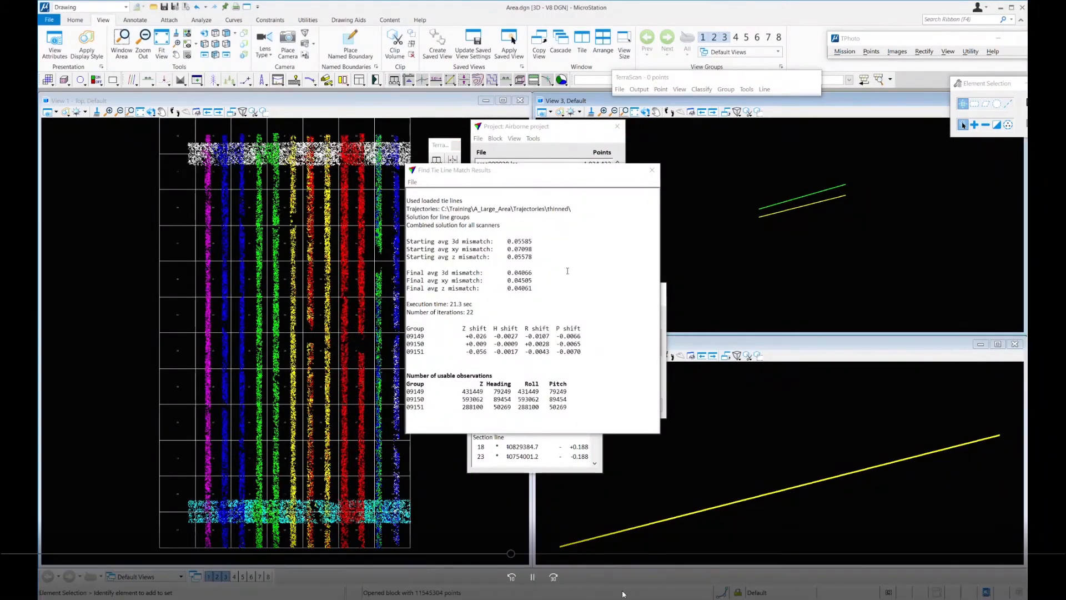
{"action": "left_click", "coordinate": [529, 579]}
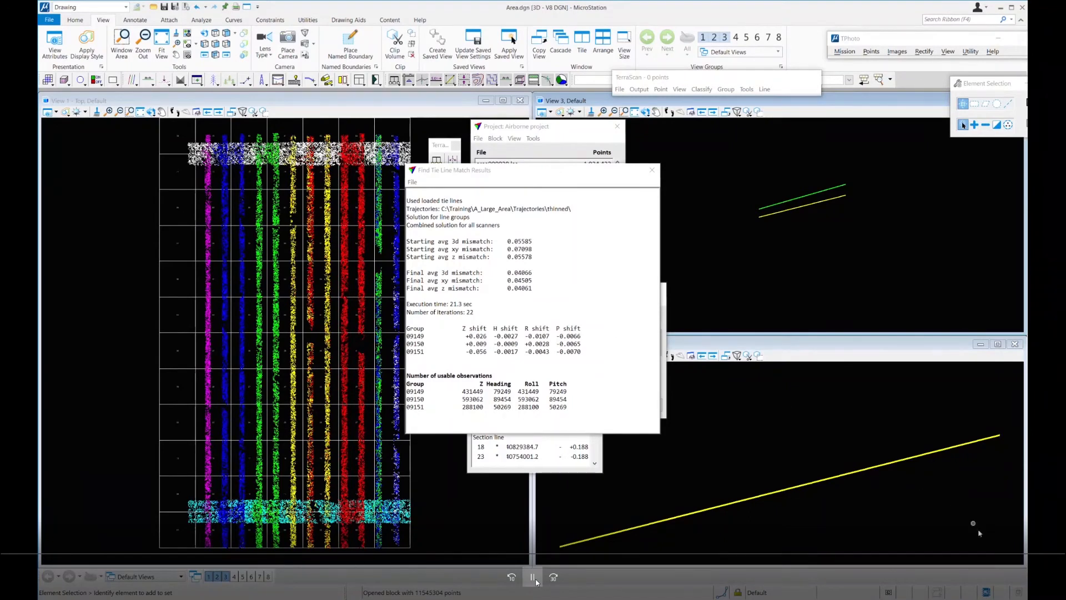
{"action": "key", "text": "Escape"}
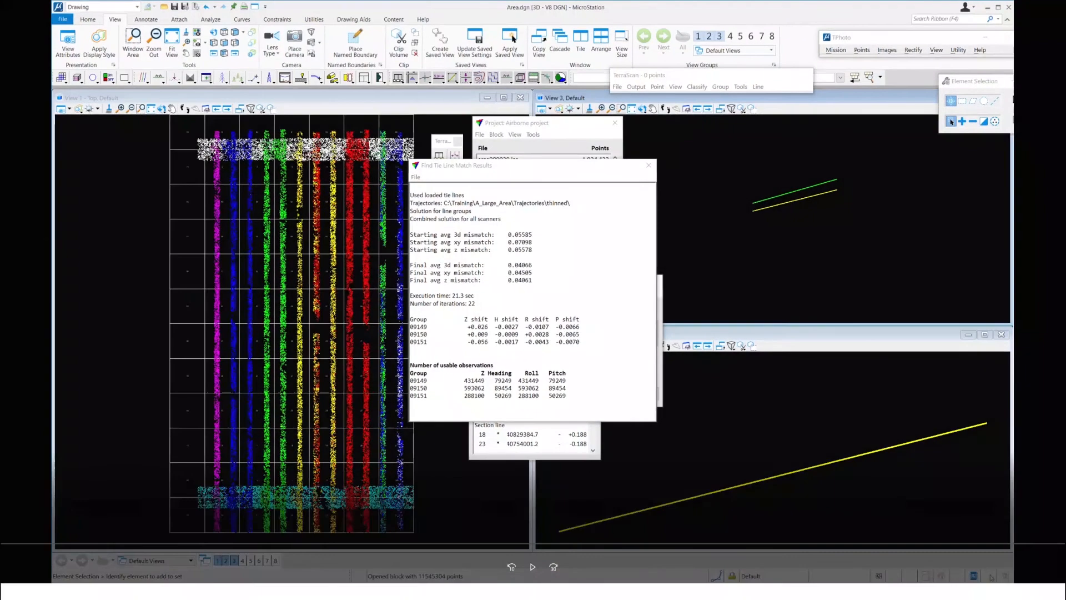
{"action": "key", "text": "alt+F4"}
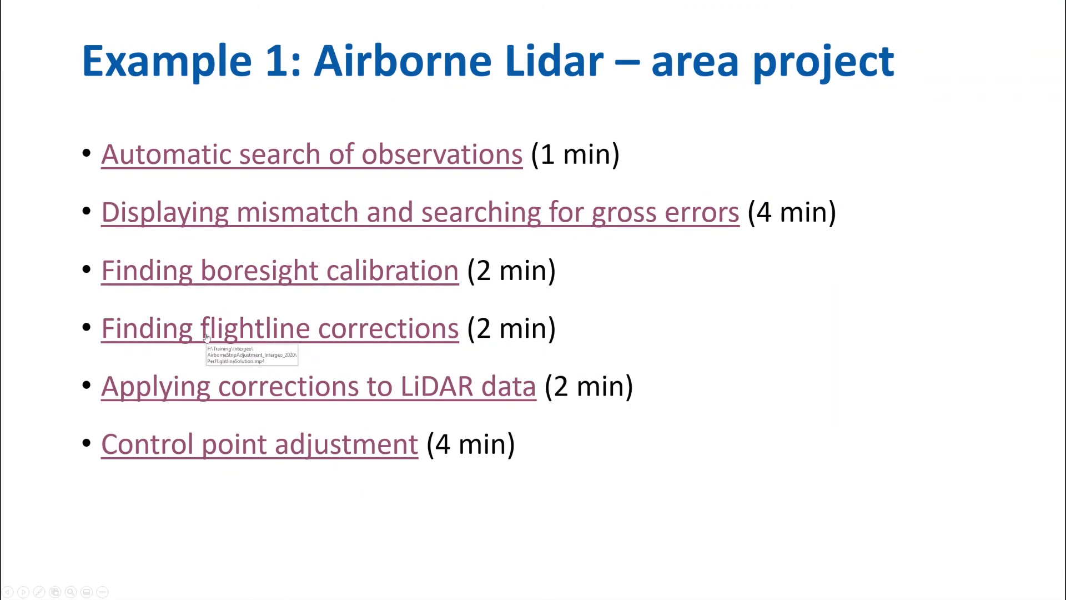
{"action": "left_click", "coordinate": [366, 334]}
{"action": "left_click", "coordinate": [562, 349]}
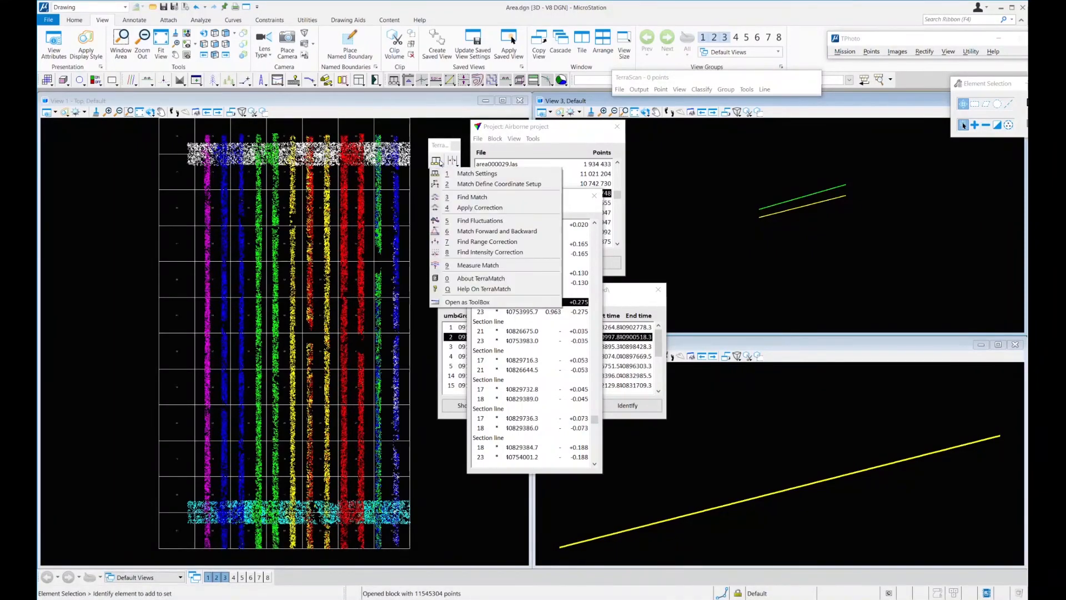
Step: Apply the boresight corrections for all three line groups from BoresightPerDay.tms to the loaded tie lines
{"action": "left_click", "coordinate": [486, 208]}
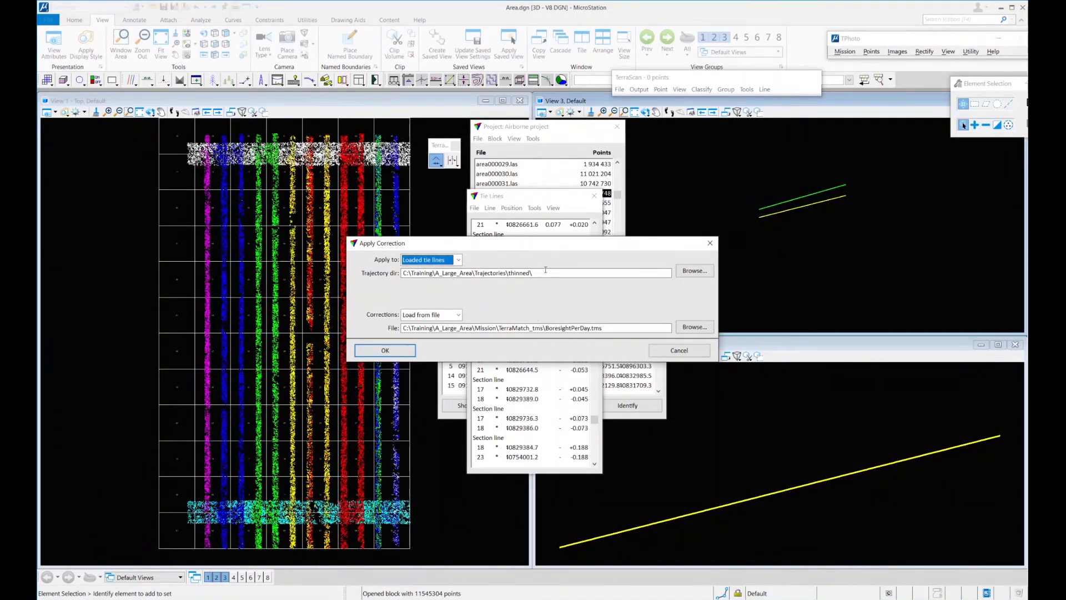
{"action": "left_click_drag", "start_coordinate": [405, 331], "coordinate": [611, 333]}
{"action": "left_click", "coordinate": [397, 351]}
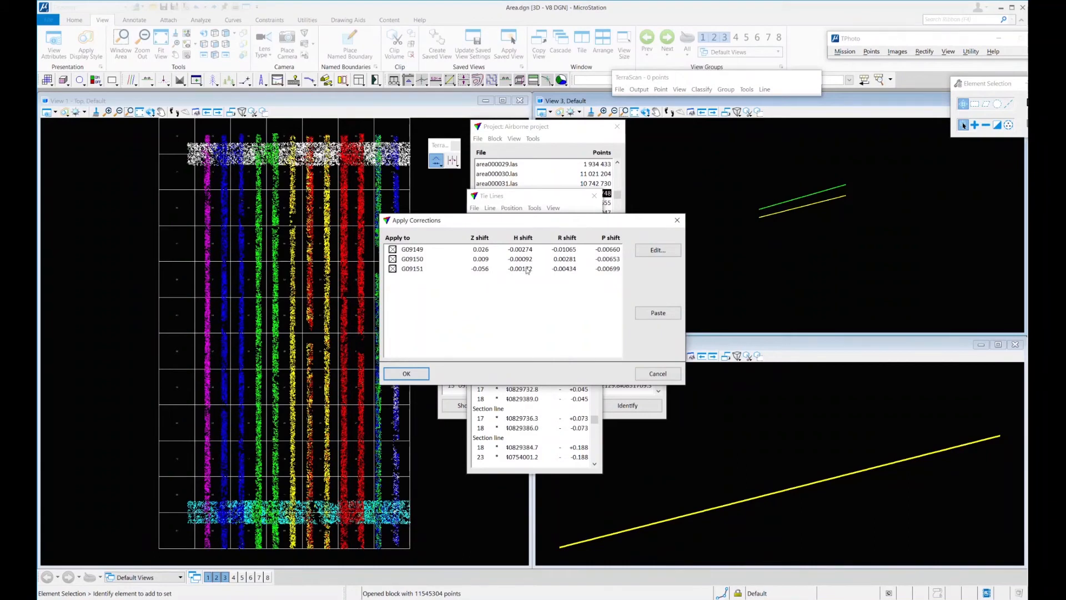
{"action": "left_click", "coordinate": [408, 375]}
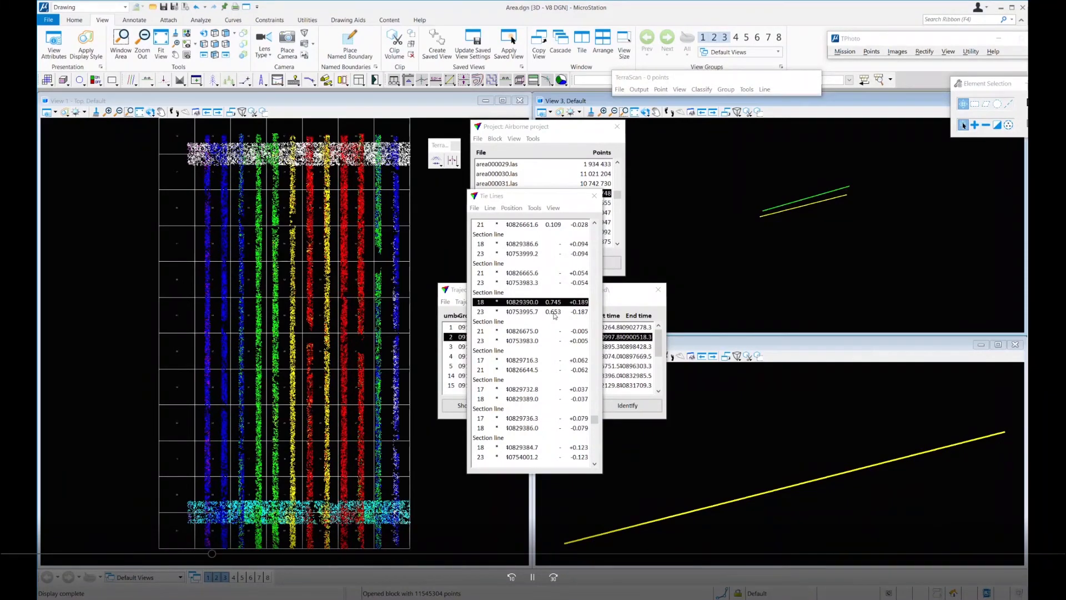
Step: Output a tie line report, review the average mismatches and the statistics per line, and close the report
{"action": "left_click", "coordinate": [475, 208]}
{"action": "left_click", "coordinate": [518, 347]}
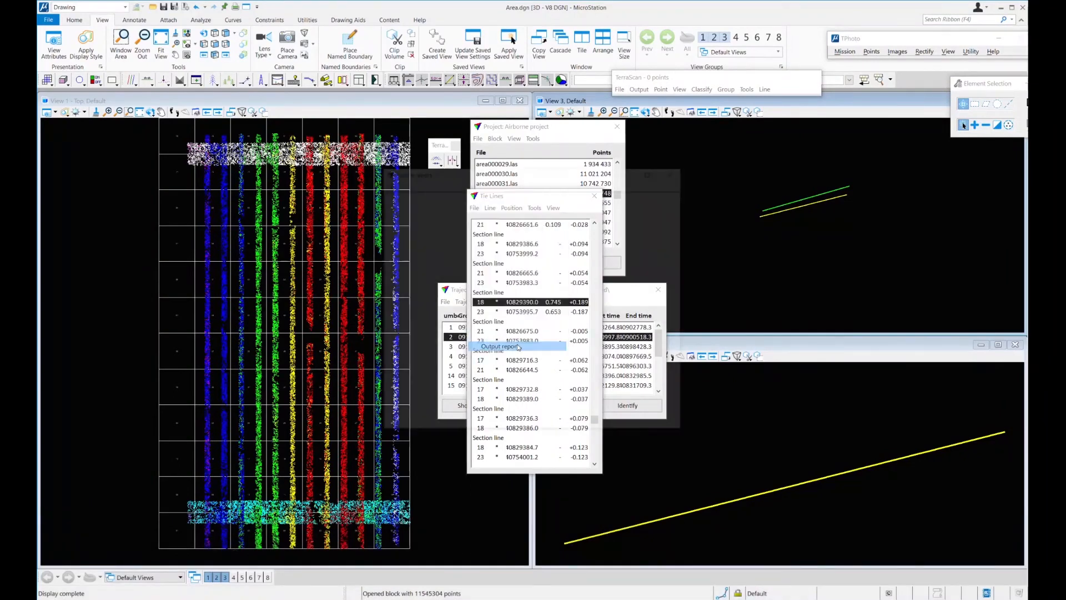
{"action": "scroll", "coordinate": [567, 345], "scroll_direction": "down", "scroll_amount": 17}
{"action": "left_click_drag", "start_coordinate": [683, 413], "coordinate": [684, 266]}
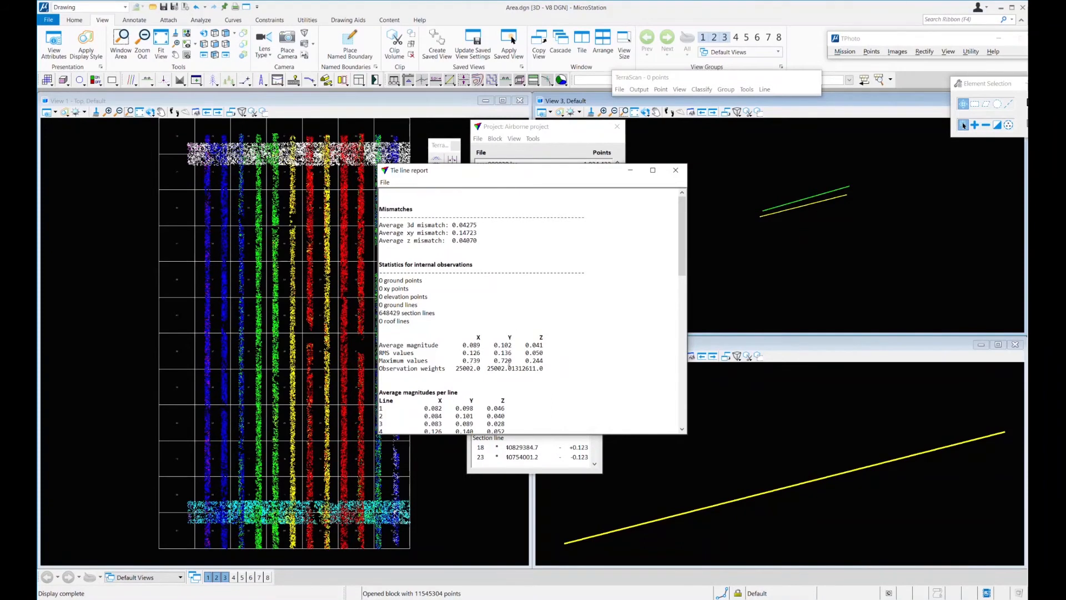
{"action": "left_click", "coordinate": [676, 170]}
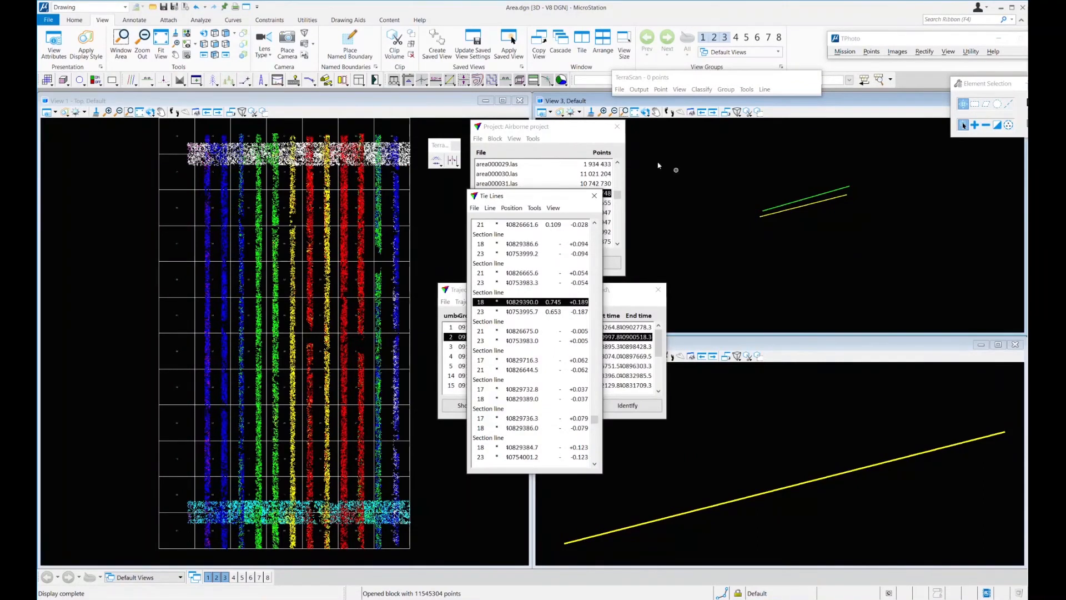
Step: Run Find Tie Line Match on the active tie lines, solving for individual lines instead of line groups
{"action": "left_click", "coordinate": [453, 161]}
{"action": "left_click", "coordinate": [453, 163]}
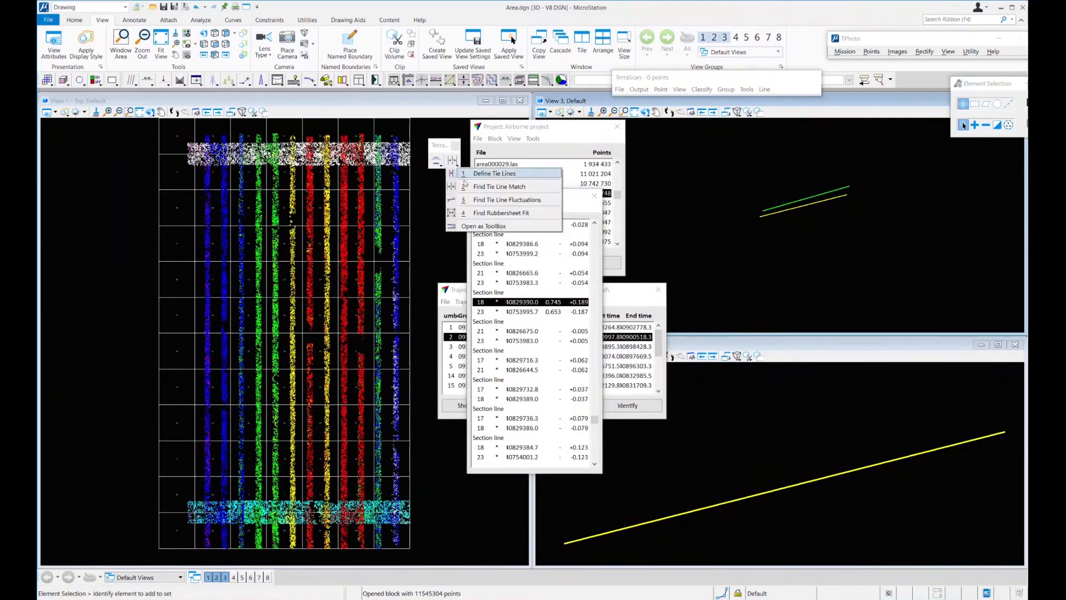
{"action": "left_click", "coordinate": [468, 187]}
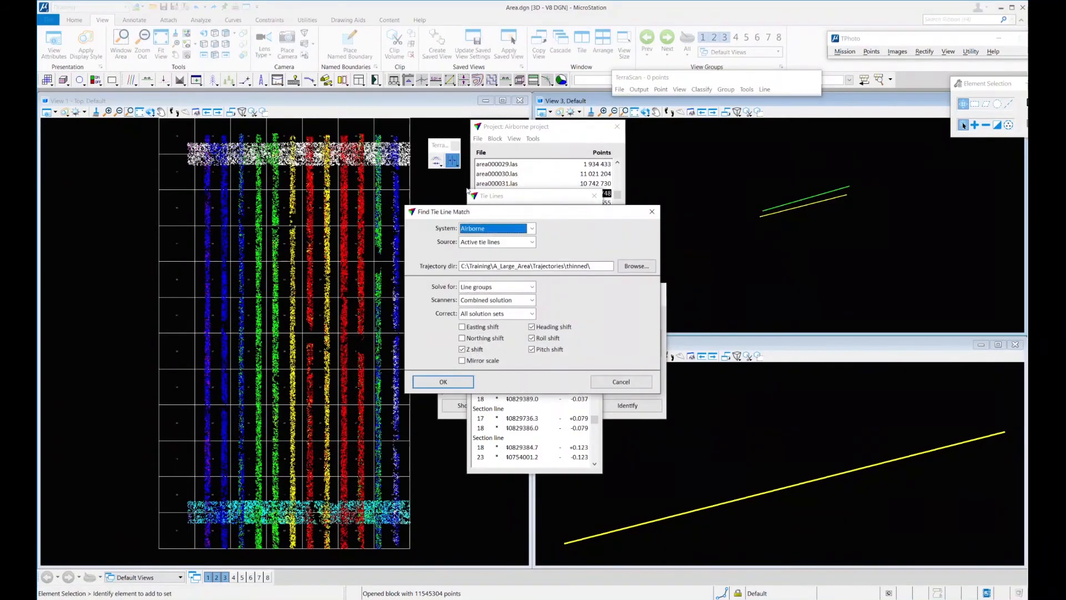
{"action": "left_click", "coordinate": [490, 287]}
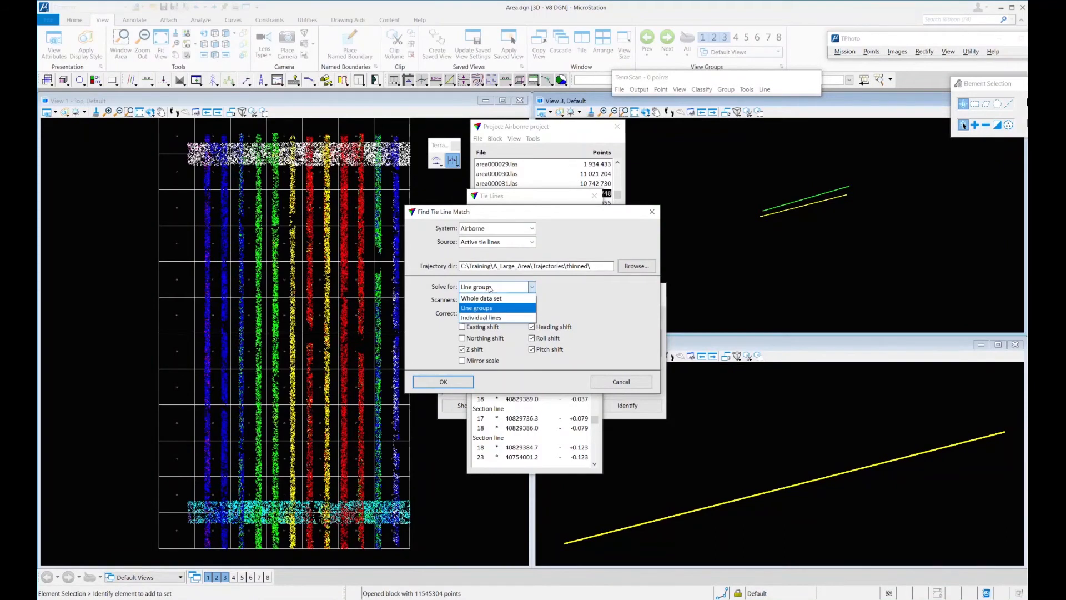
{"action": "left_click", "coordinate": [490, 317]}
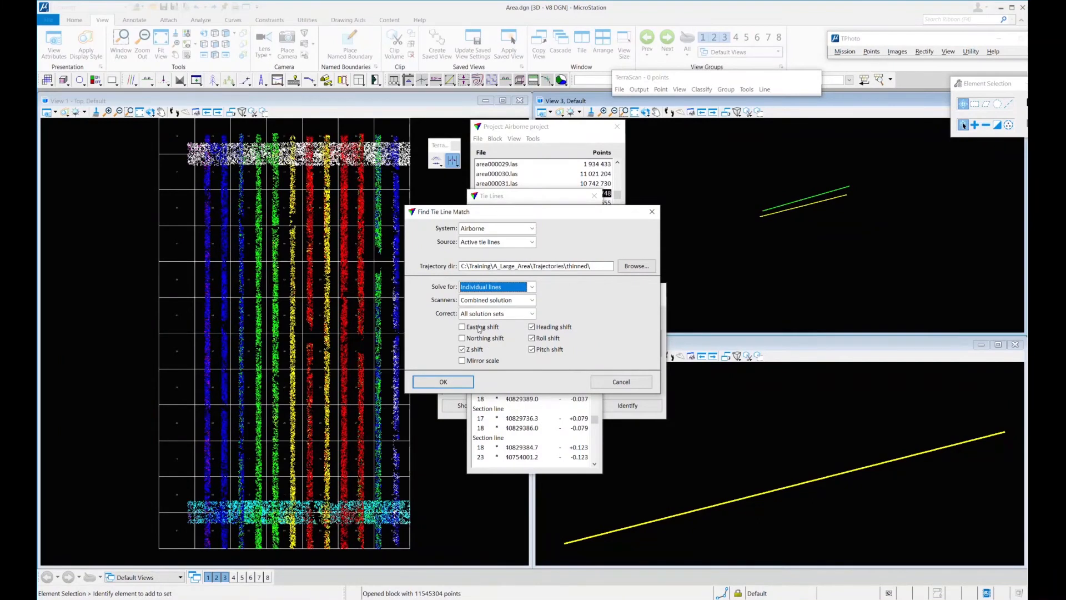
{"action": "left_click", "coordinate": [536, 578]}
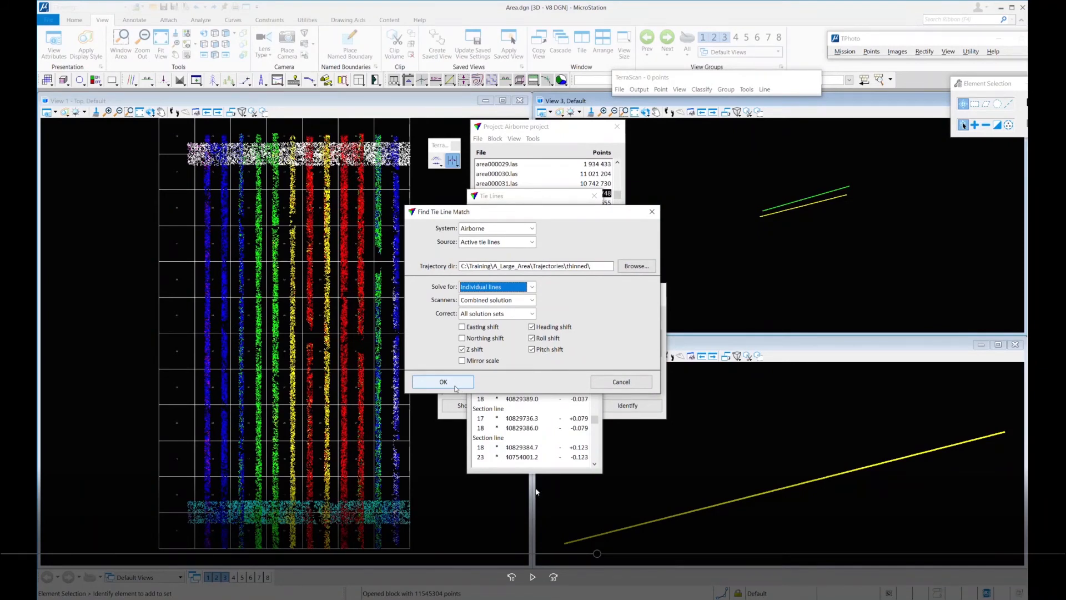
{"action": "left_click", "coordinate": [532, 576]}
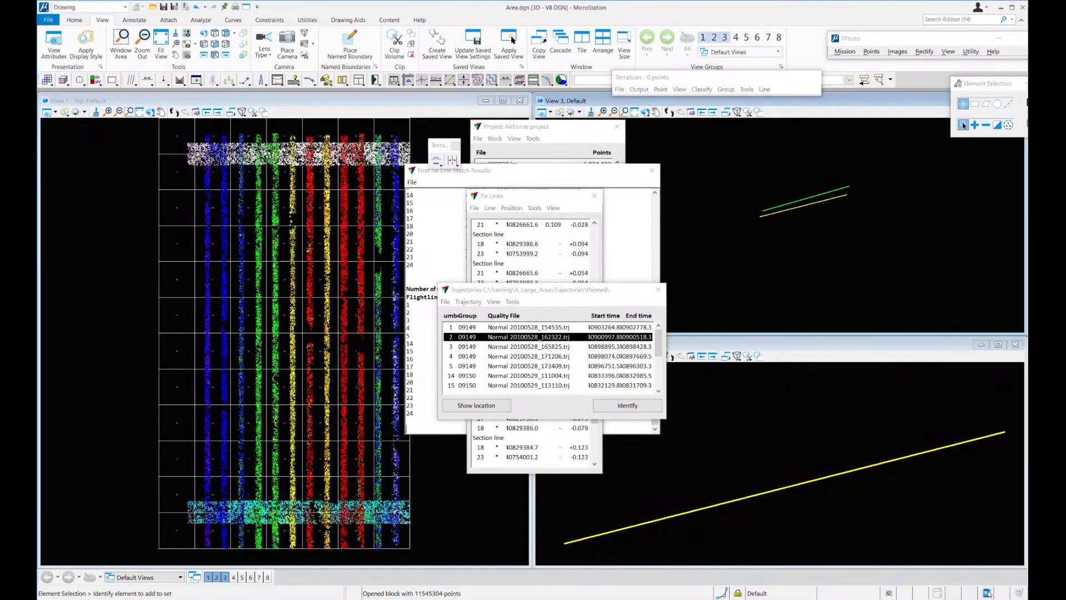
Step: Examine the match results for starting and final mismatches, the shifts per flightline and the number of usable observations
{"action": "left_click", "coordinate": [577, 171]}
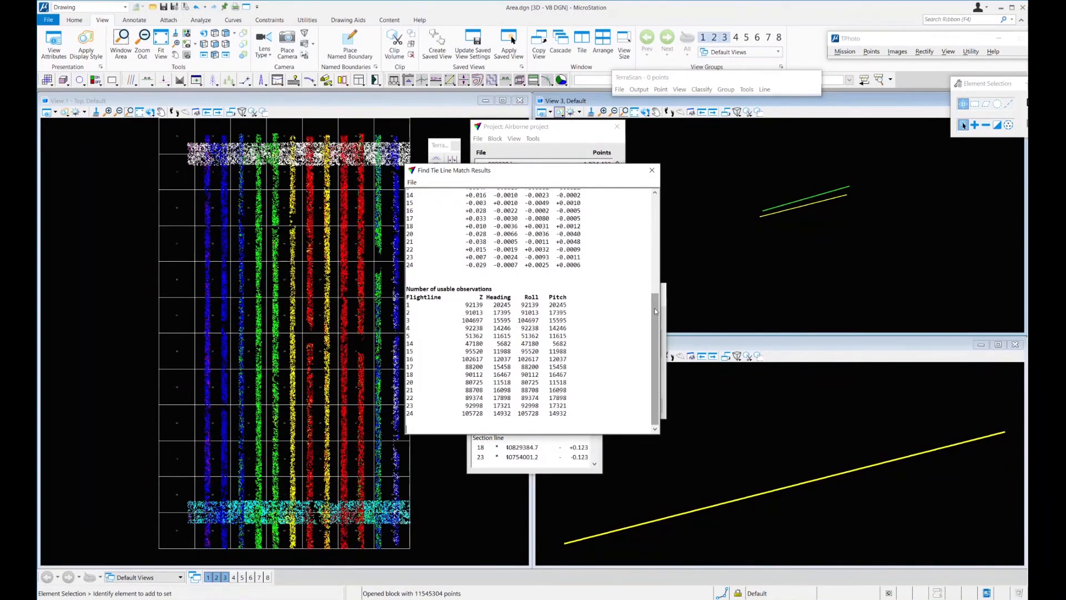
{"action": "left_click_drag", "start_coordinate": [655, 311], "coordinate": [641, 206]}
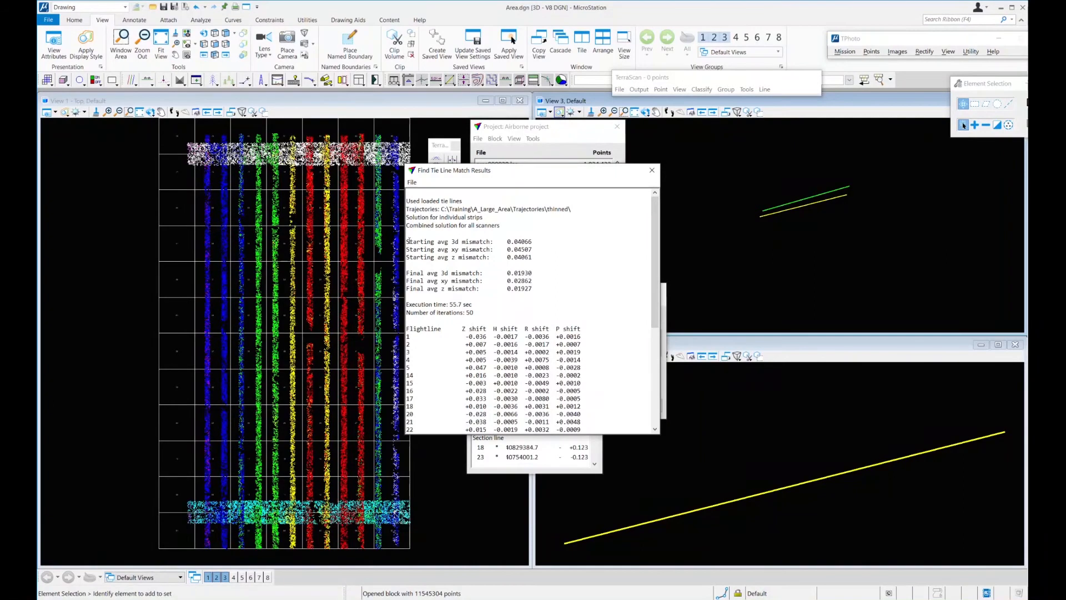
{"action": "left_click_drag", "start_coordinate": [407, 241], "coordinate": [547, 291]}
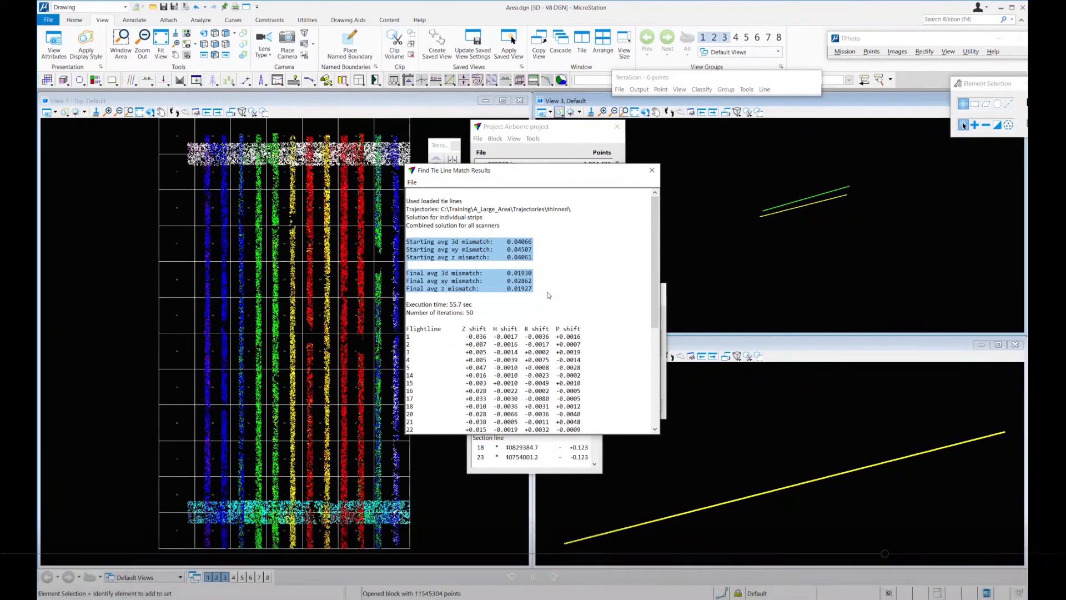
{"action": "left_click_drag", "start_coordinate": [655, 295], "coordinate": [656, 332]}
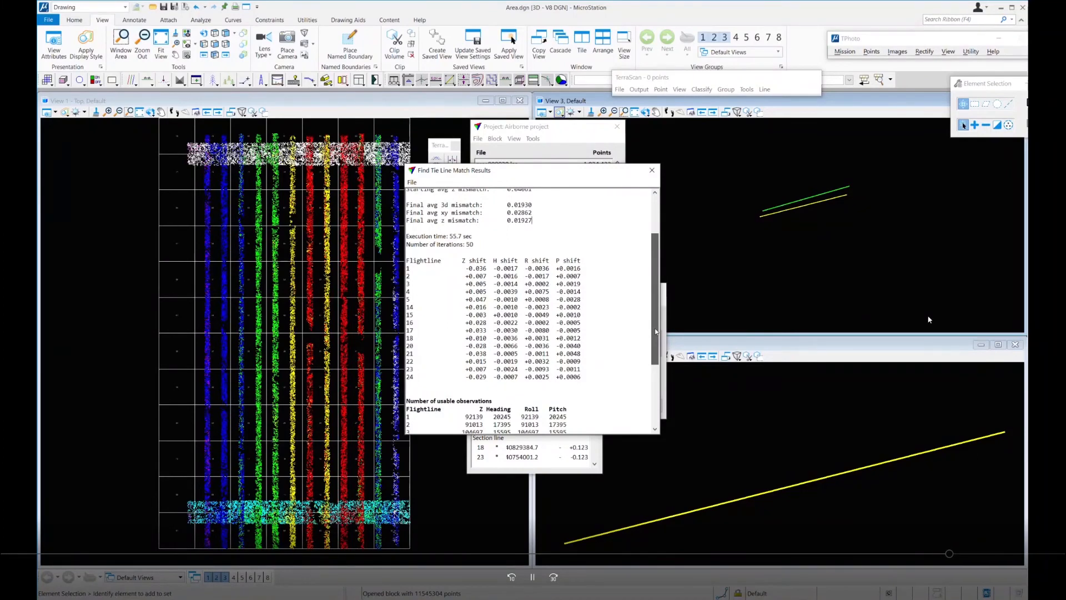
{"action": "left_click_drag", "start_coordinate": [655, 331], "coordinate": [653, 386]}
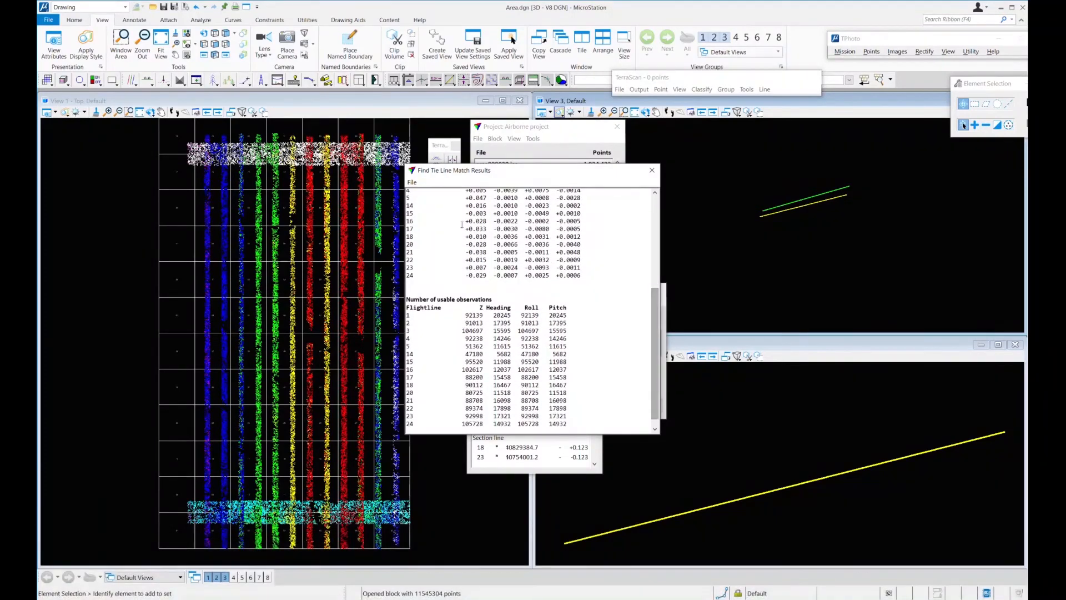
Step: Save the flightline corrections to PerFlightline.tms, overwriting the existing solution file
{"action": "left_click", "coordinate": [411, 183]}
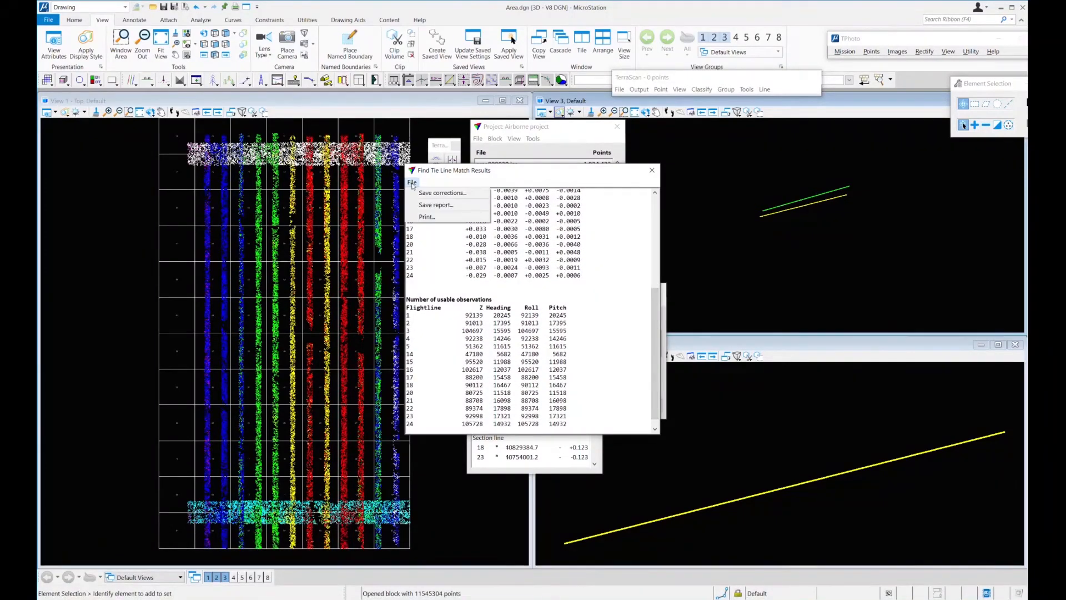
{"action": "left_click", "coordinate": [442, 195]}
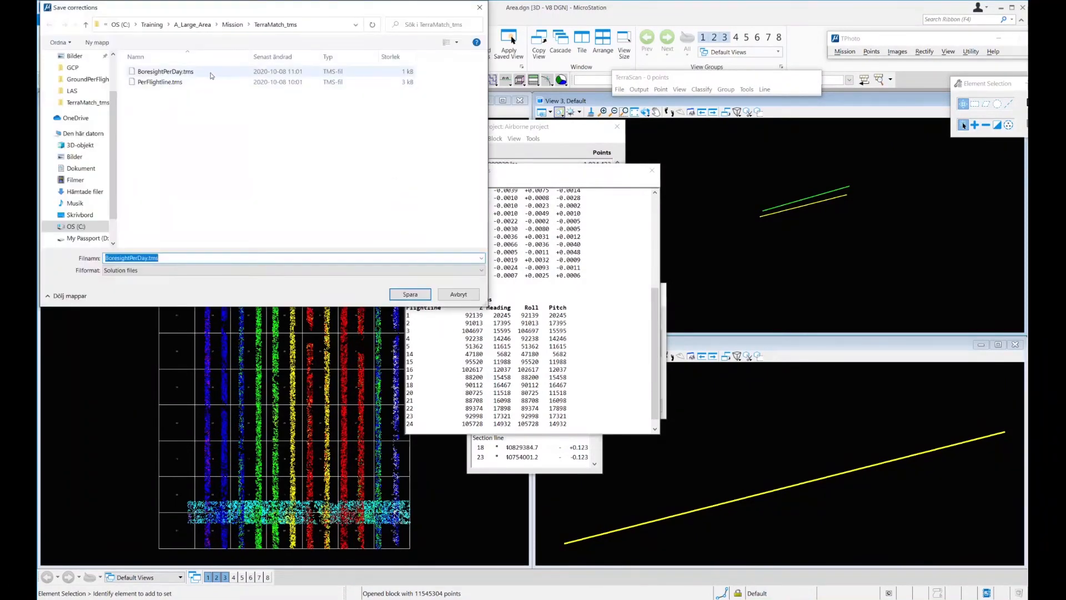
{"action": "left_click", "coordinate": [188, 83]}
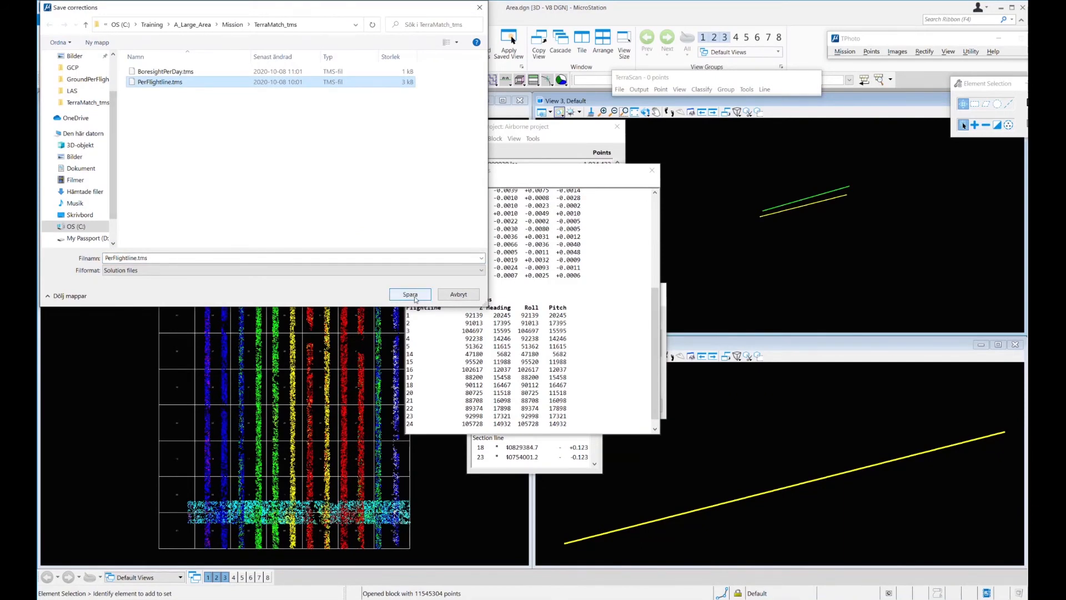
{"action": "left_click", "coordinate": [410, 294]}
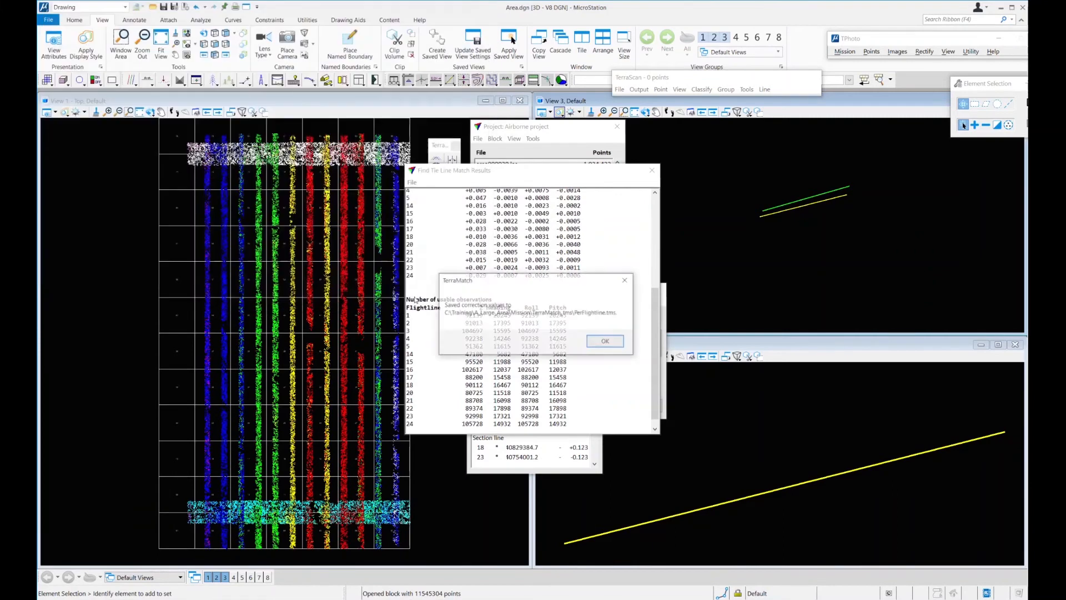
{"action": "left_click", "coordinate": [607, 342]}
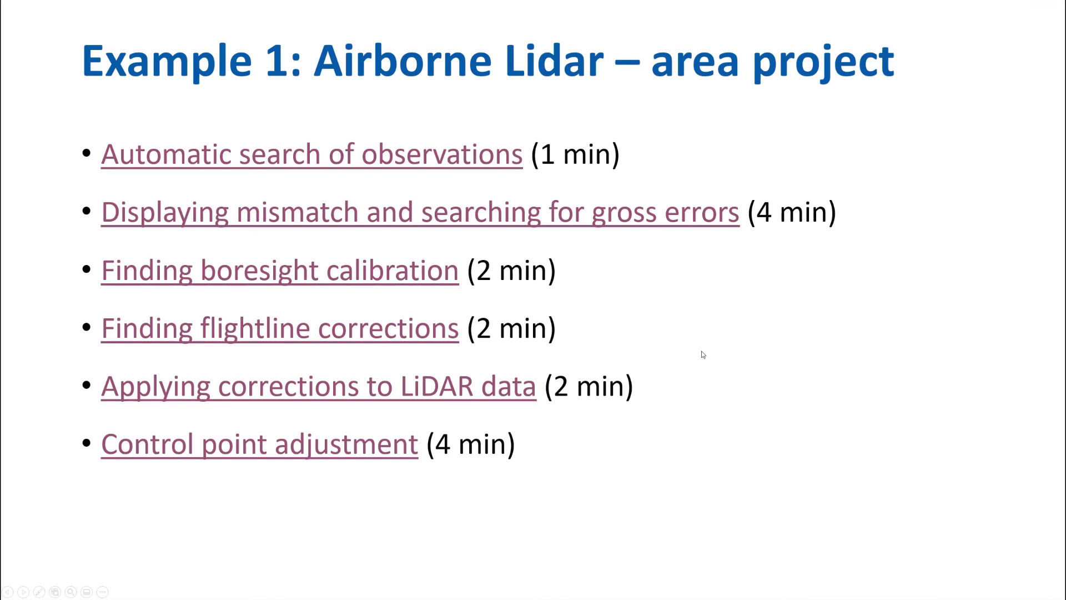
{"action": "left_click", "coordinate": [465, 392]}
{"action": "left_click", "coordinate": [559, 349]}
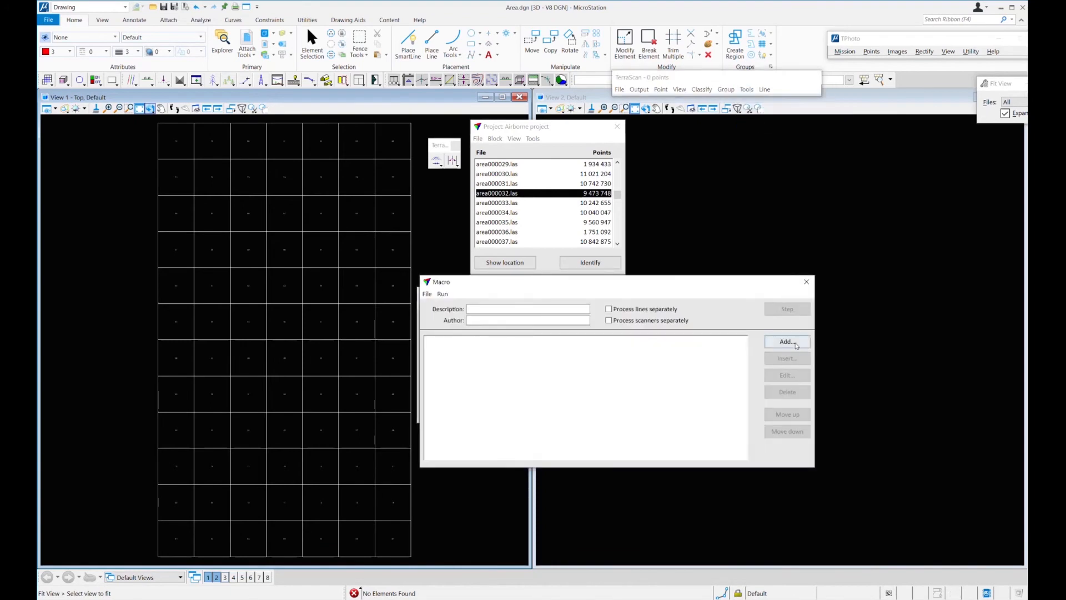
Step: Add an Apply correction step to the macro, using the solution file BoresightPerDay.tms
{"action": "left_click", "coordinate": [795, 343]}
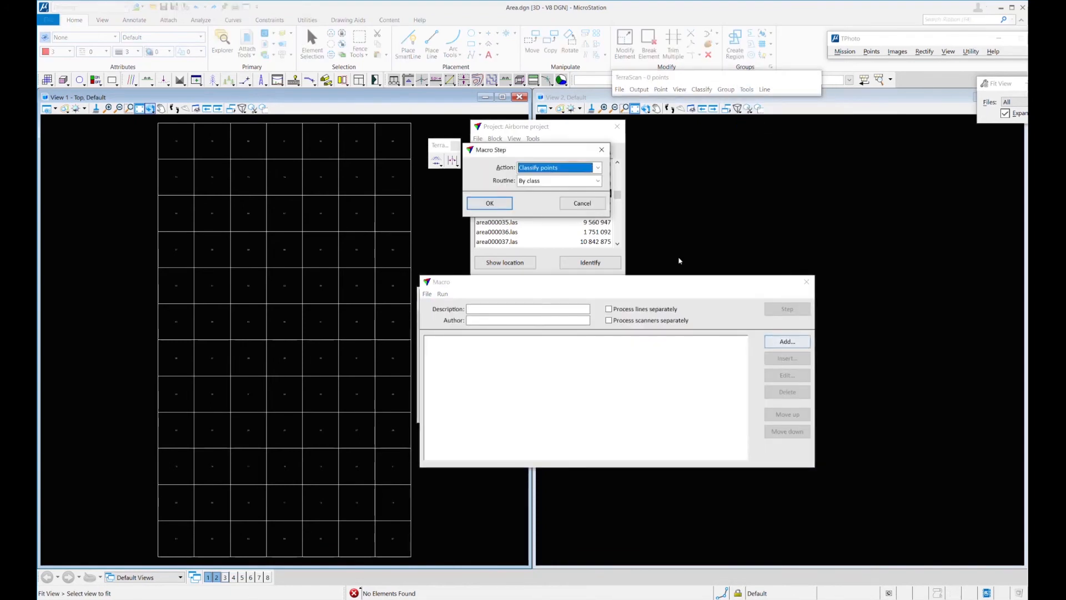
{"action": "left_click", "coordinate": [580, 168]}
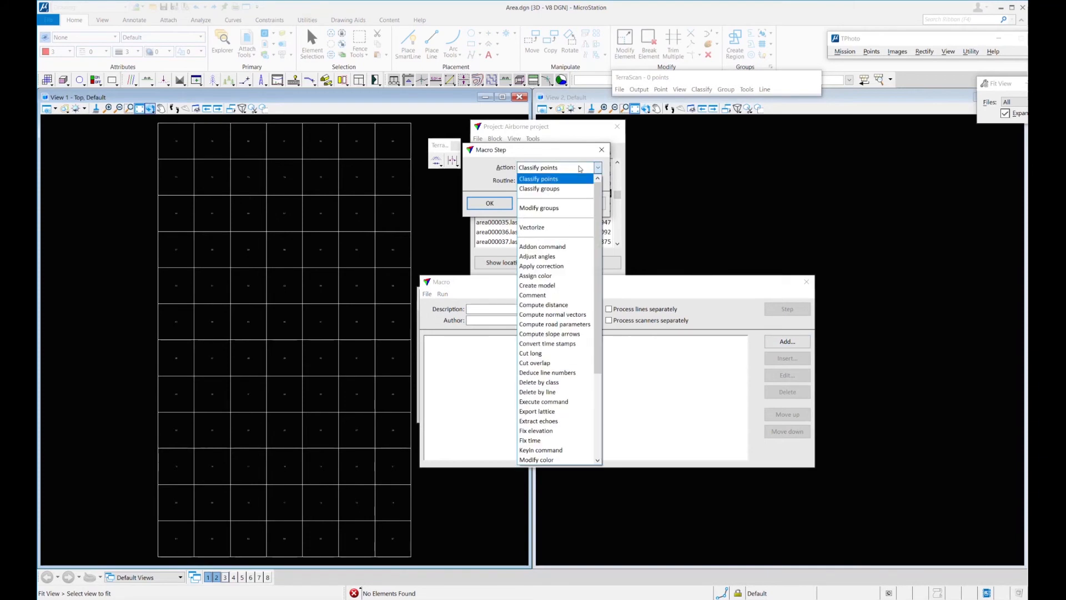
{"action": "left_click", "coordinate": [544, 269]}
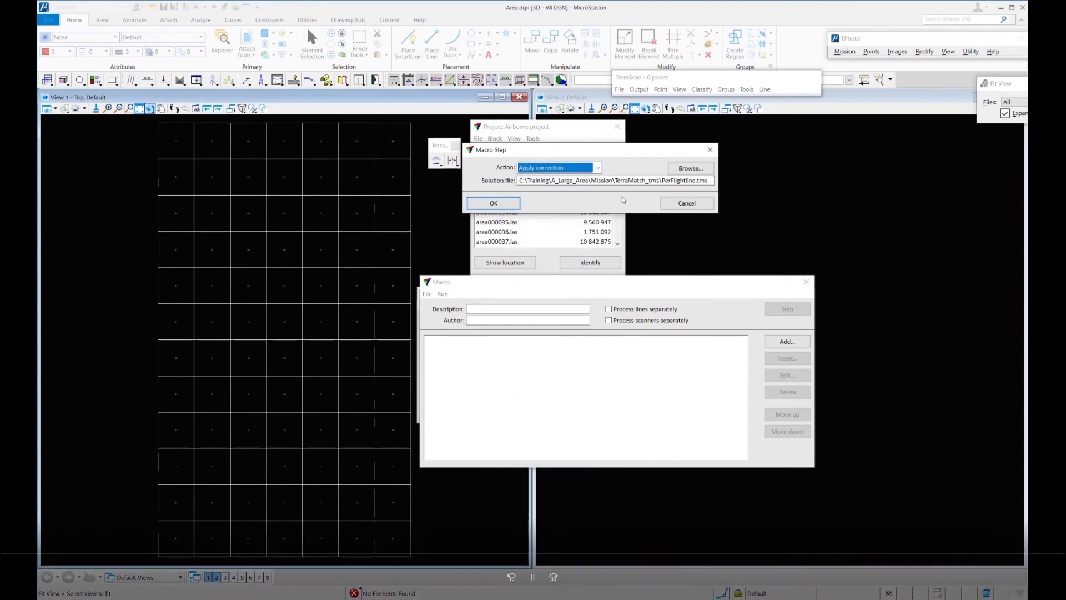
{"action": "left_click", "coordinate": [683, 169]}
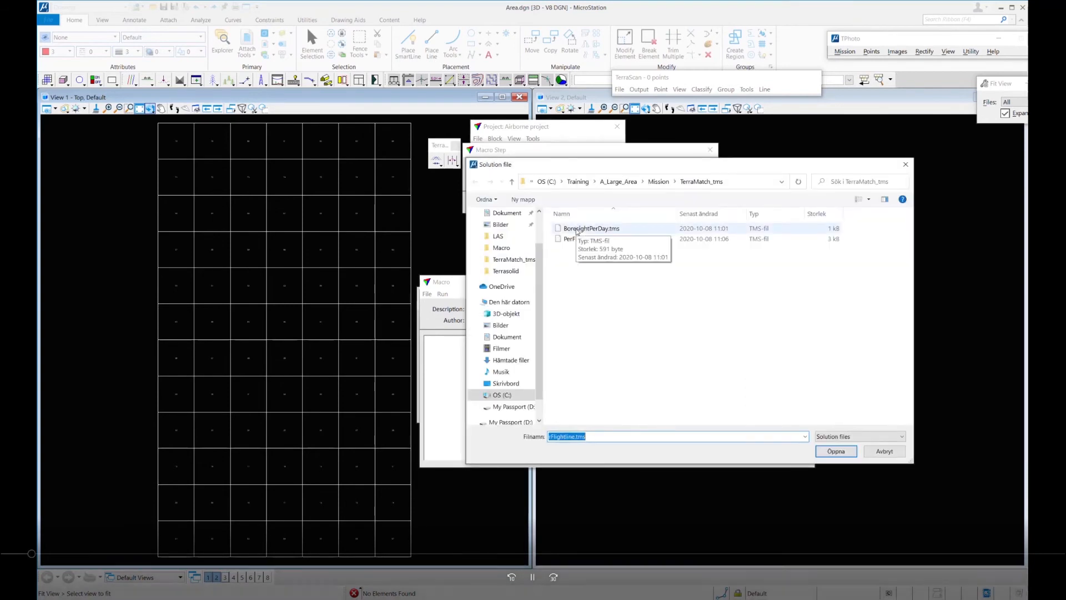
{"action": "left_click", "coordinate": [578, 229]}
{"action": "left_click", "coordinate": [833, 451]}
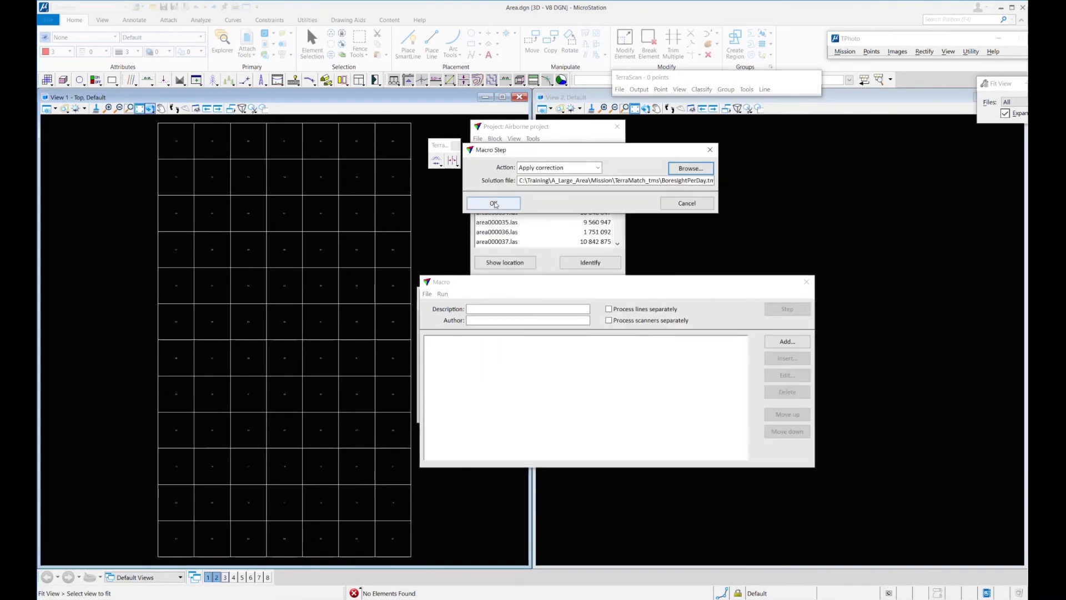
{"action": "left_click", "coordinate": [494, 202]}
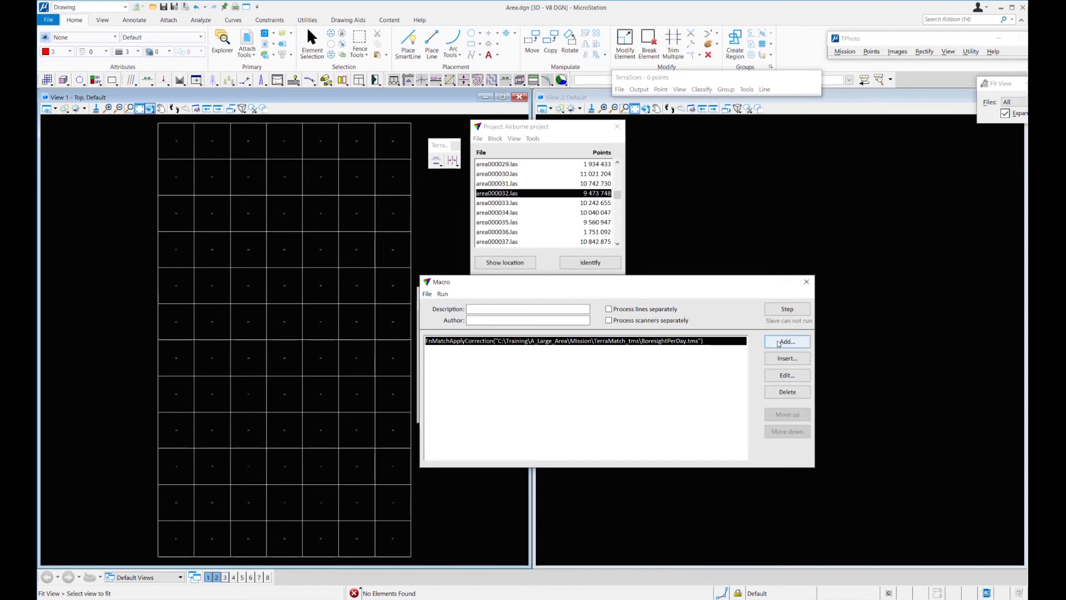
Step: Add a second Apply correction step to the macro, using the solution file PerFlightline.tms
{"action": "left_click", "coordinate": [778, 343]}
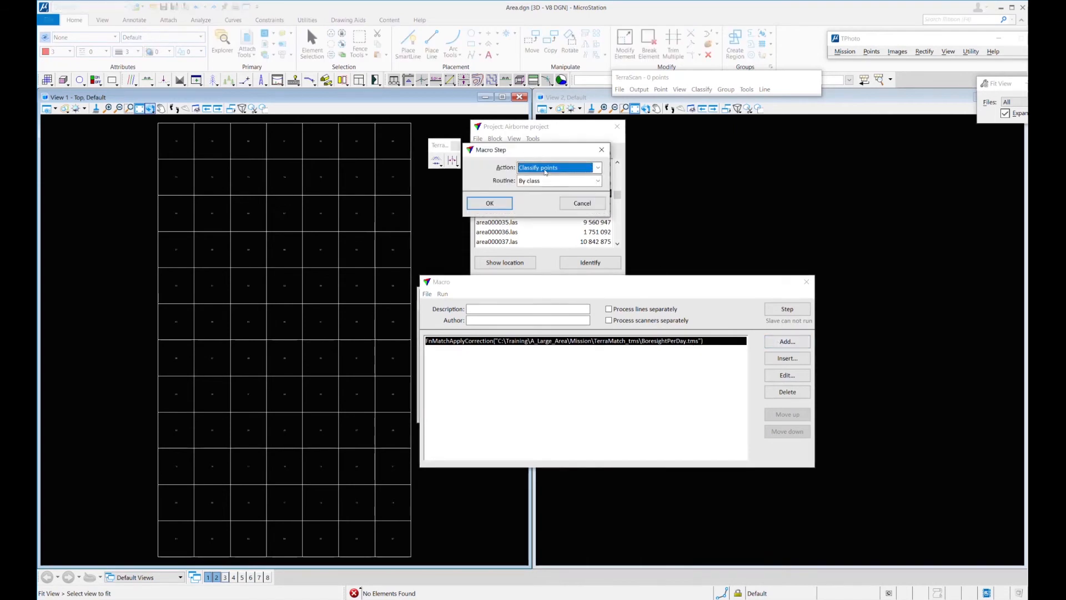
{"action": "left_click", "coordinate": [545, 171]}
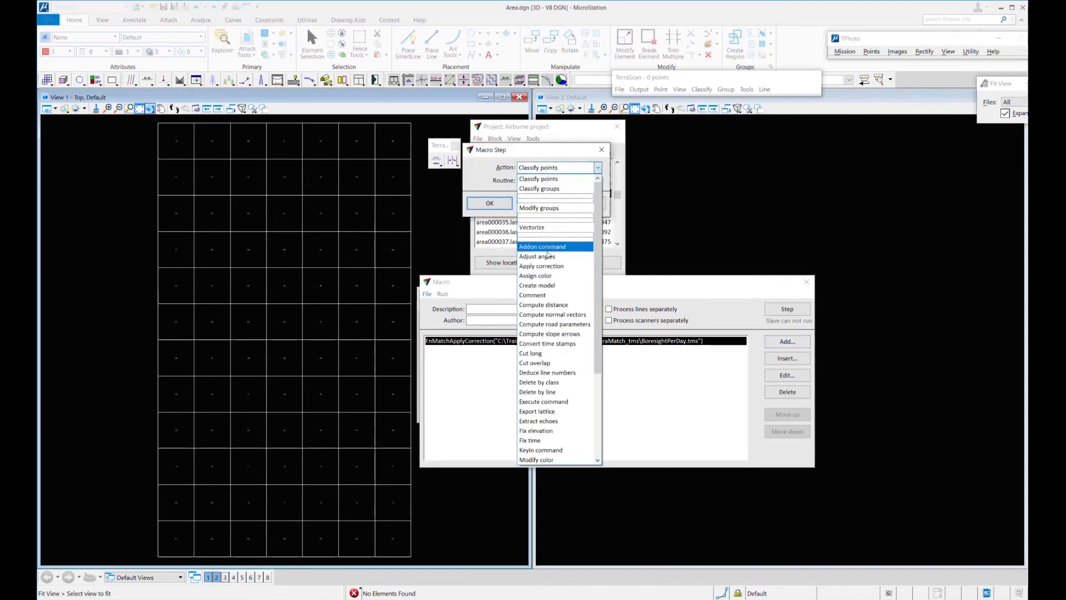
{"action": "left_click", "coordinate": [549, 268]}
{"action": "left_click", "coordinate": [689, 169]}
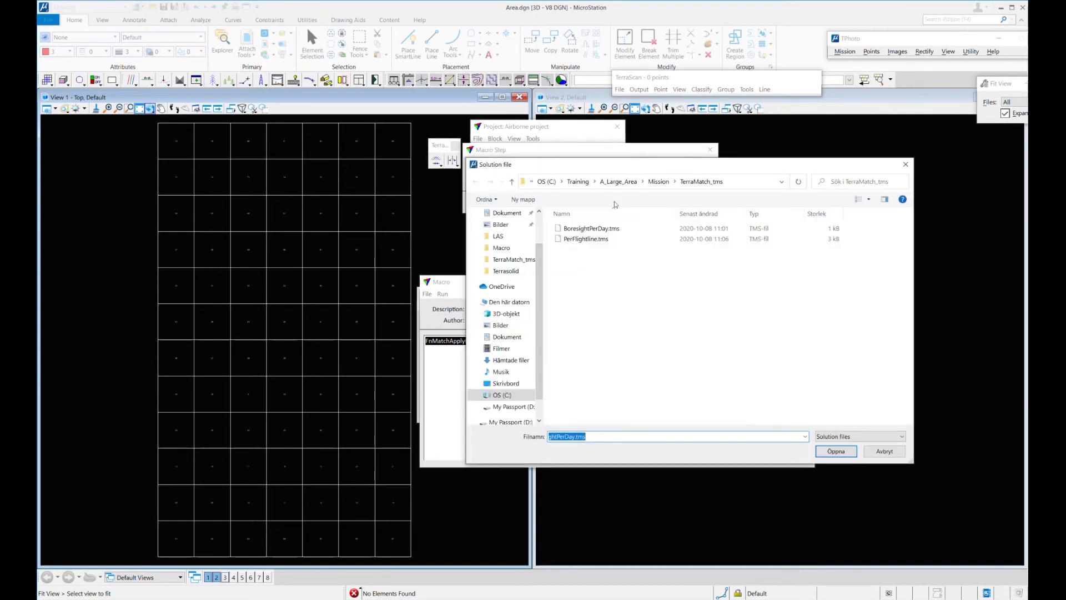
{"action": "left_click", "coordinate": [586, 239]}
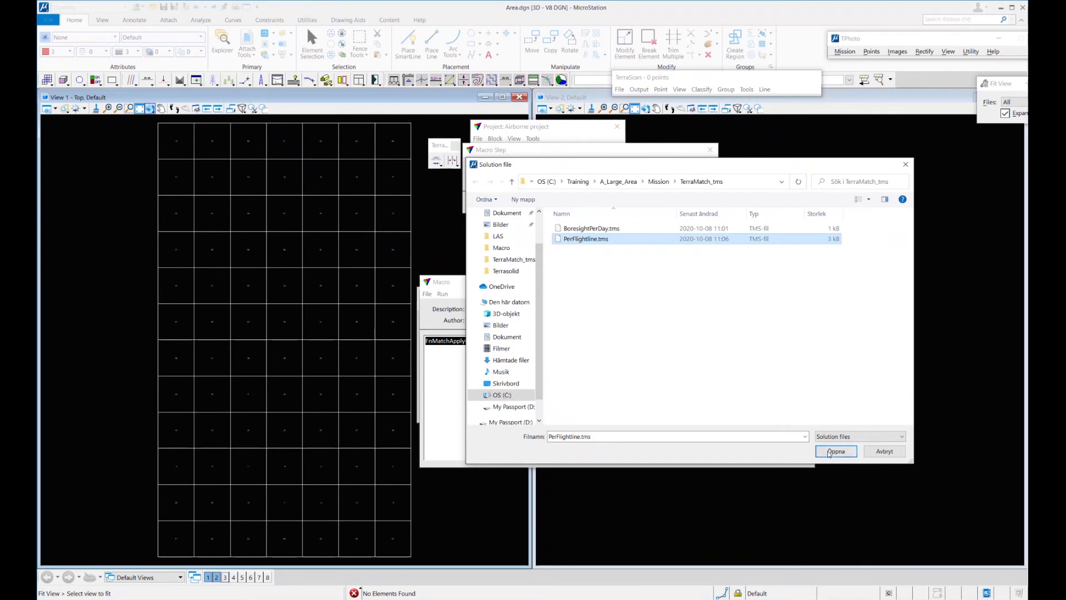
{"action": "left_click", "coordinate": [829, 452]}
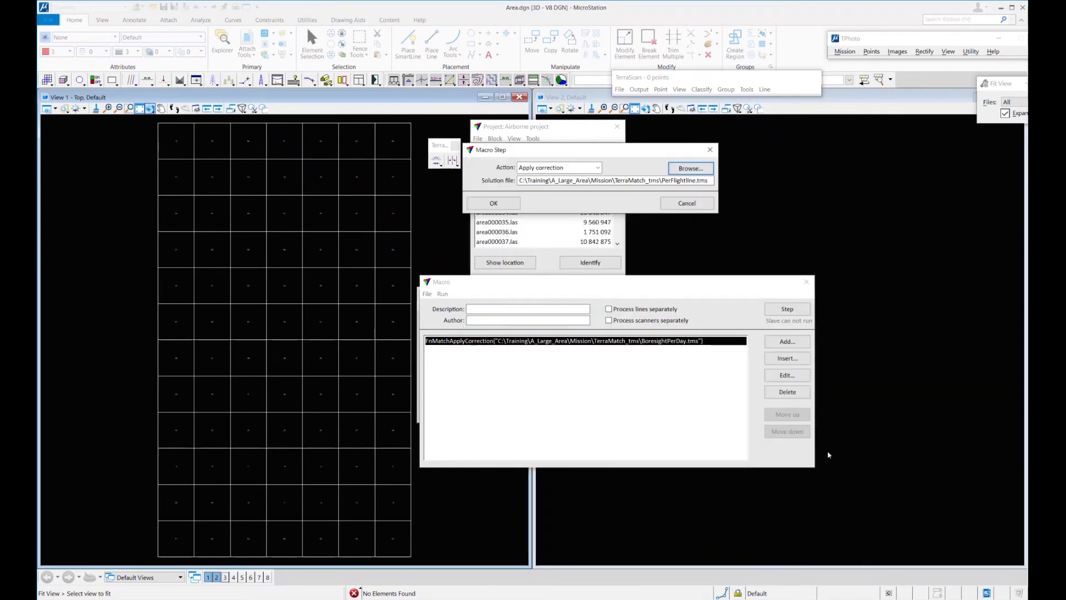
{"action": "left_click", "coordinate": [494, 202]}
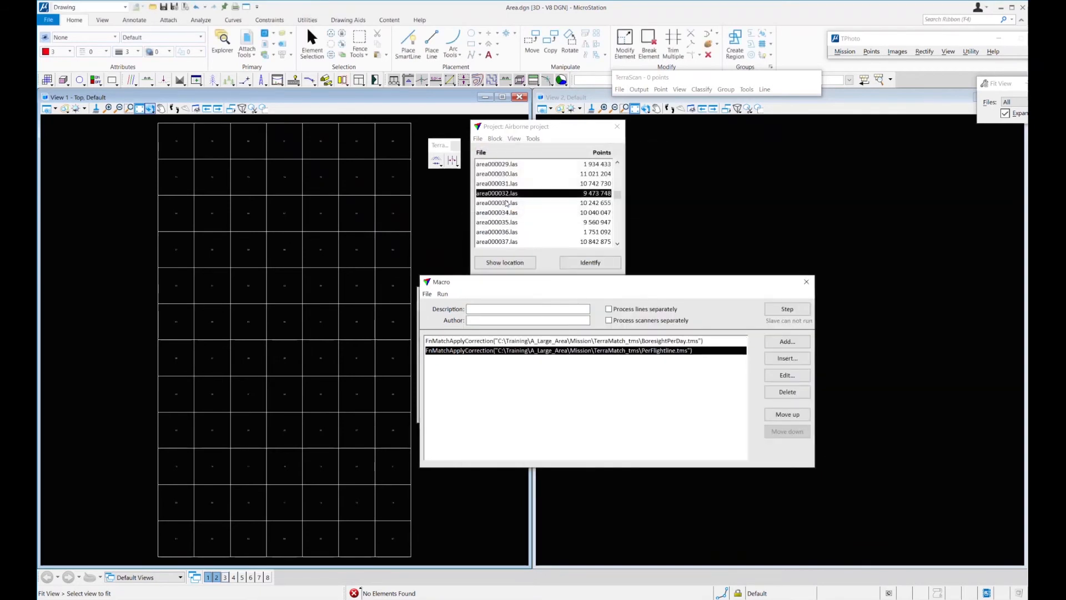
Step: Save the macro as ApplyCorrection_1.mac in the Macro folder and close the macro window
{"action": "left_click", "coordinate": [427, 295]}
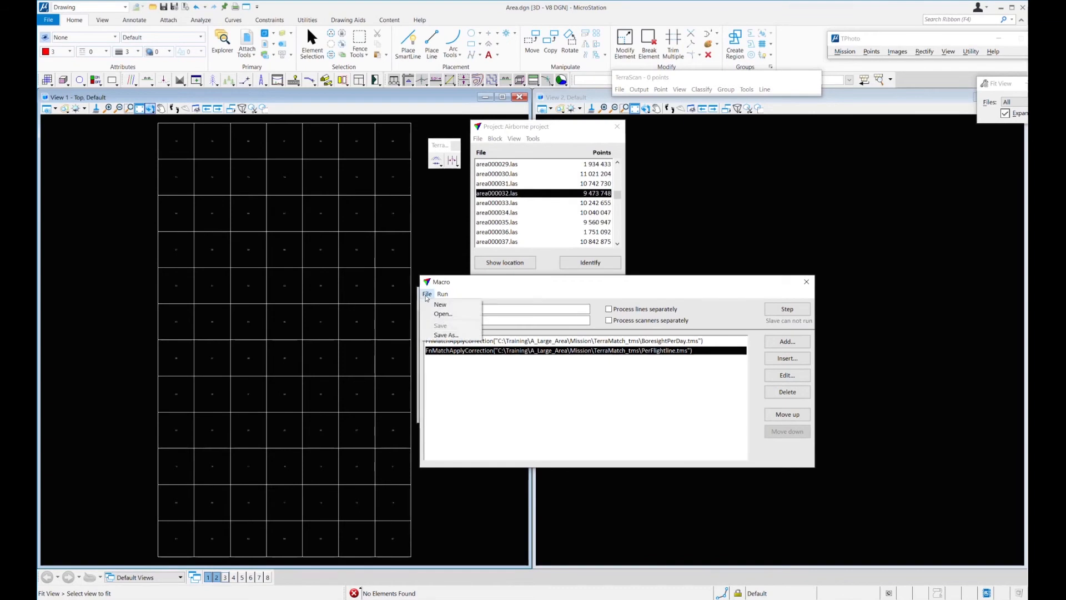
{"action": "left_click", "coordinate": [447, 336]}
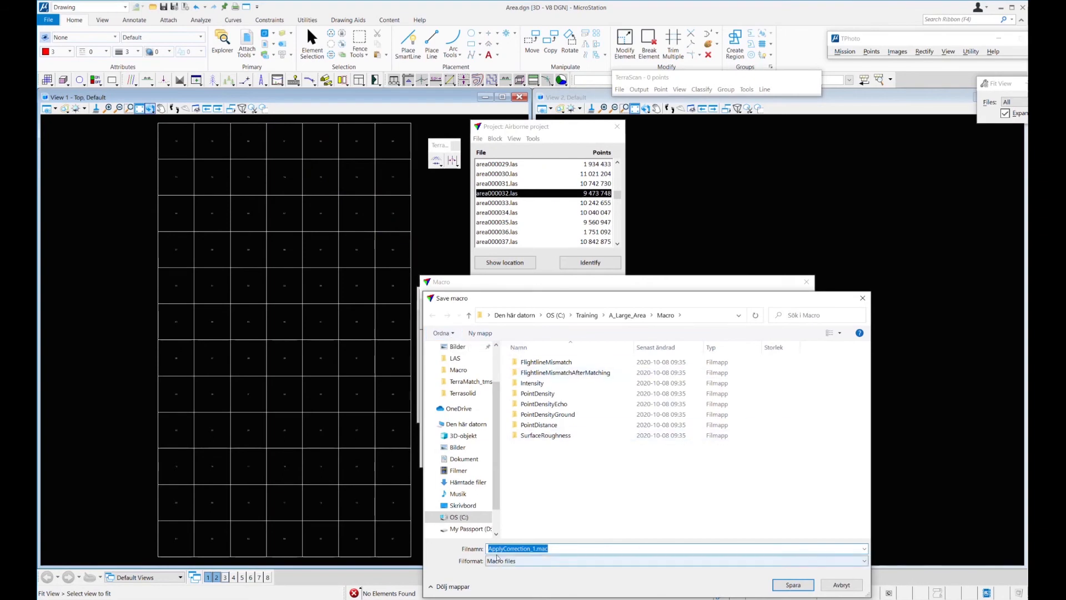
{"action": "left_click", "coordinate": [789, 585]}
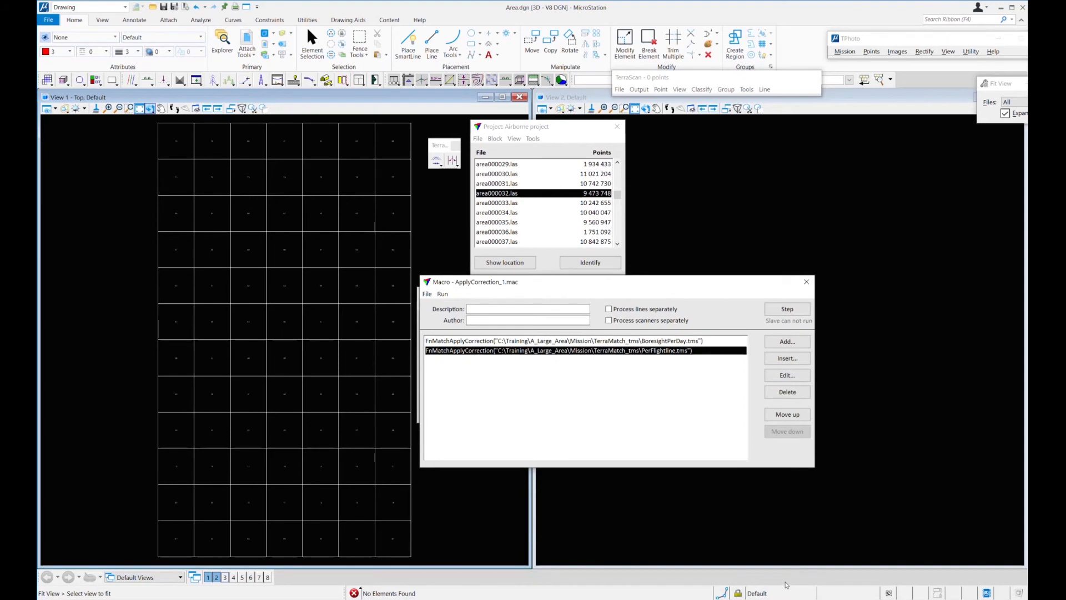
{"action": "left_click", "coordinate": [806, 282]}
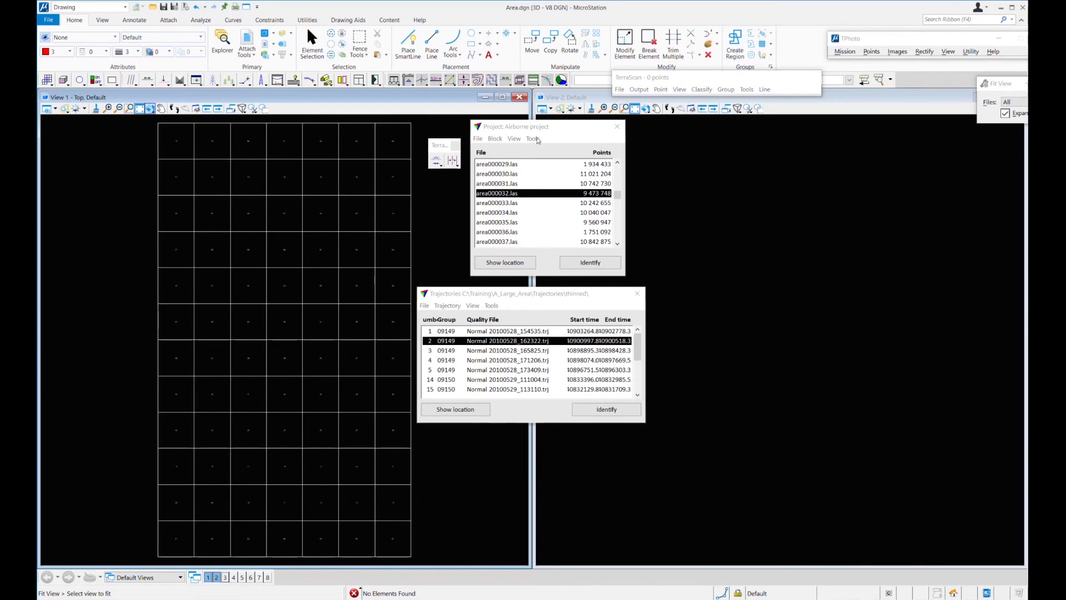
Step: Run ApplyCorrection_1.mac on all project blocks, writing a new copy of the points to GroundPerFlightline\Corrected, and close the execution report
{"action": "left_click", "coordinate": [533, 139]}
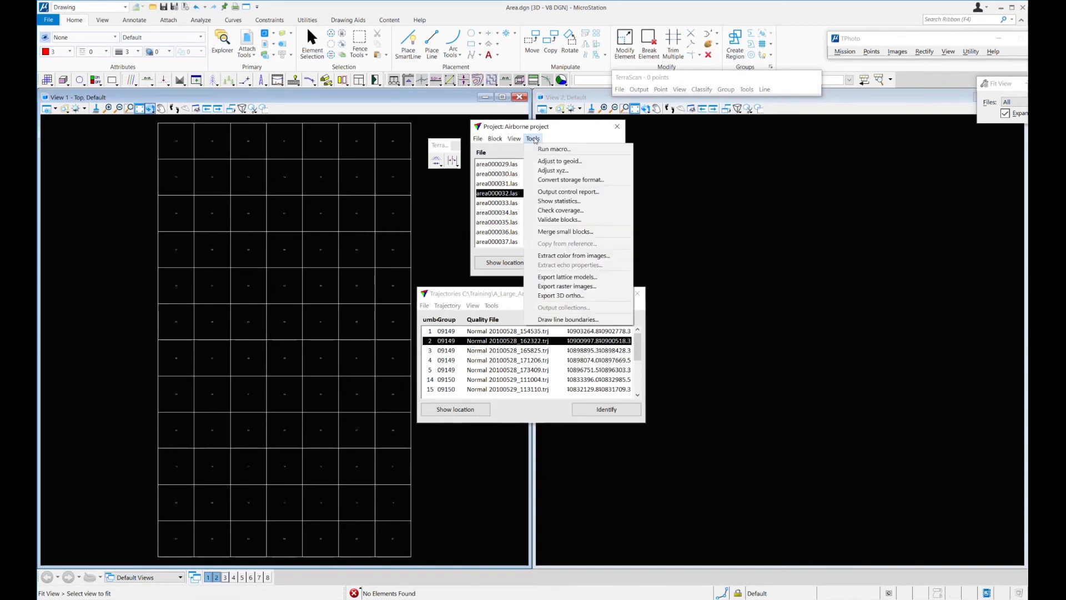
{"action": "left_click", "coordinate": [544, 149]}
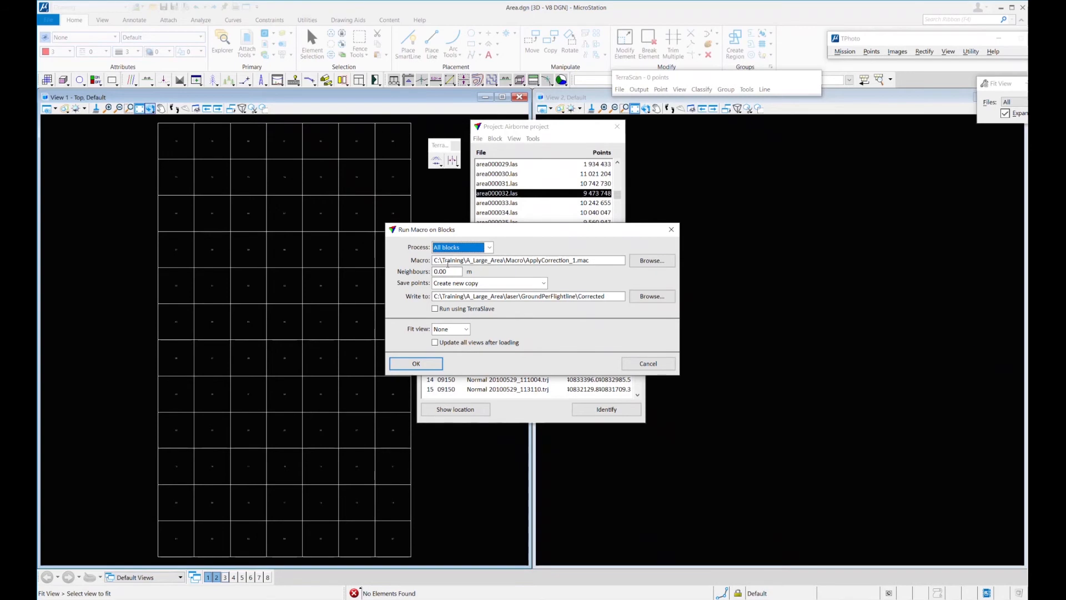
{"action": "left_click_drag", "start_coordinate": [591, 261], "coordinate": [524, 256]}
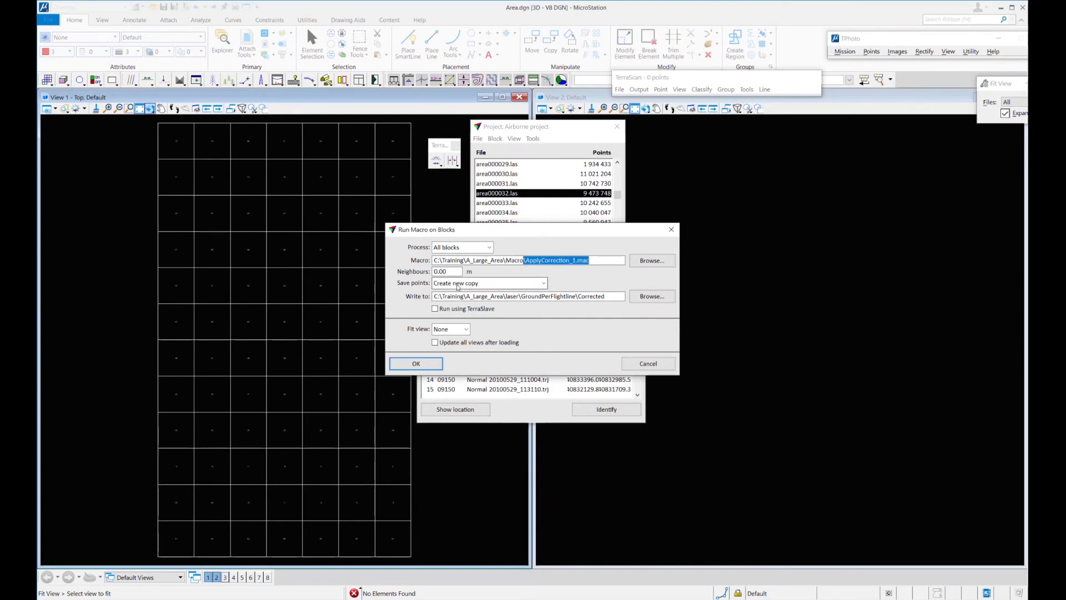
{"action": "left_click_drag", "start_coordinate": [437, 297], "coordinate": [578, 297]}
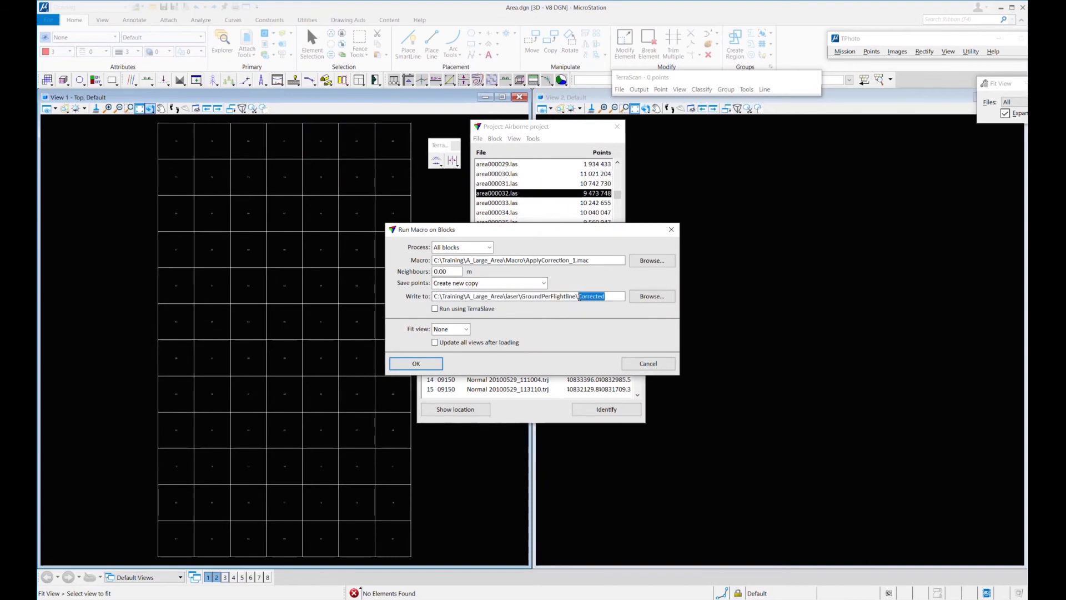
{"action": "left_click", "coordinate": [416, 364]}
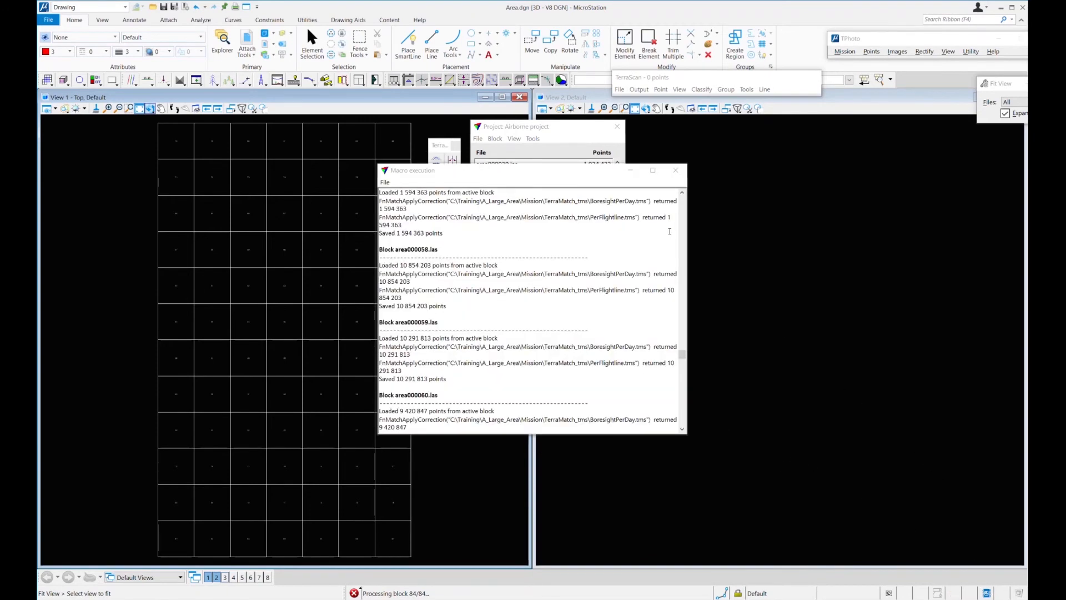
{"action": "left_click_drag", "start_coordinate": [684, 358], "coordinate": [683, 420]}
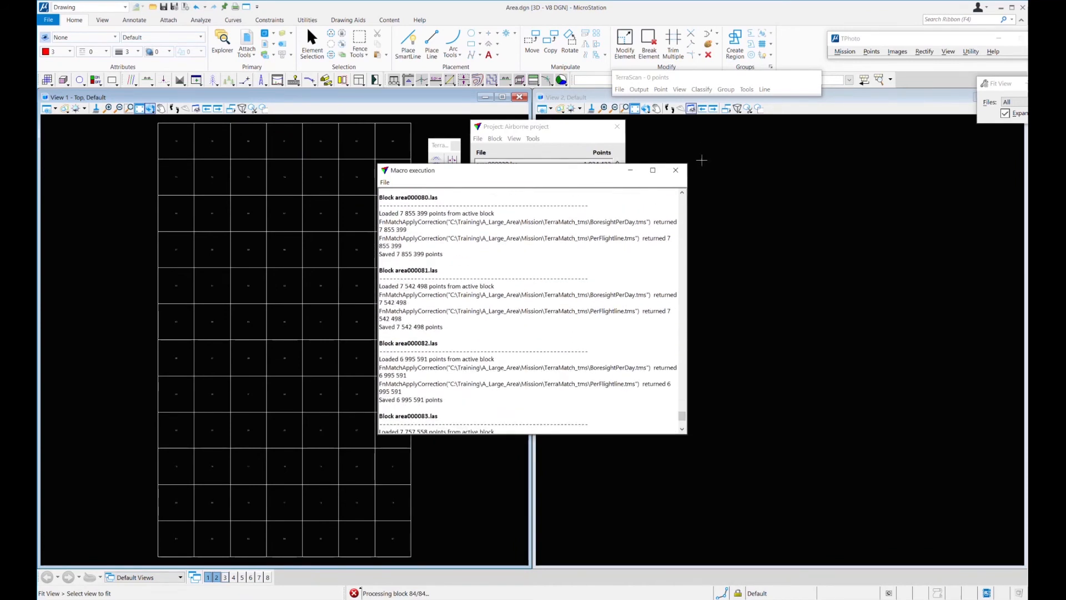
{"action": "left_click", "coordinate": [676, 170]}
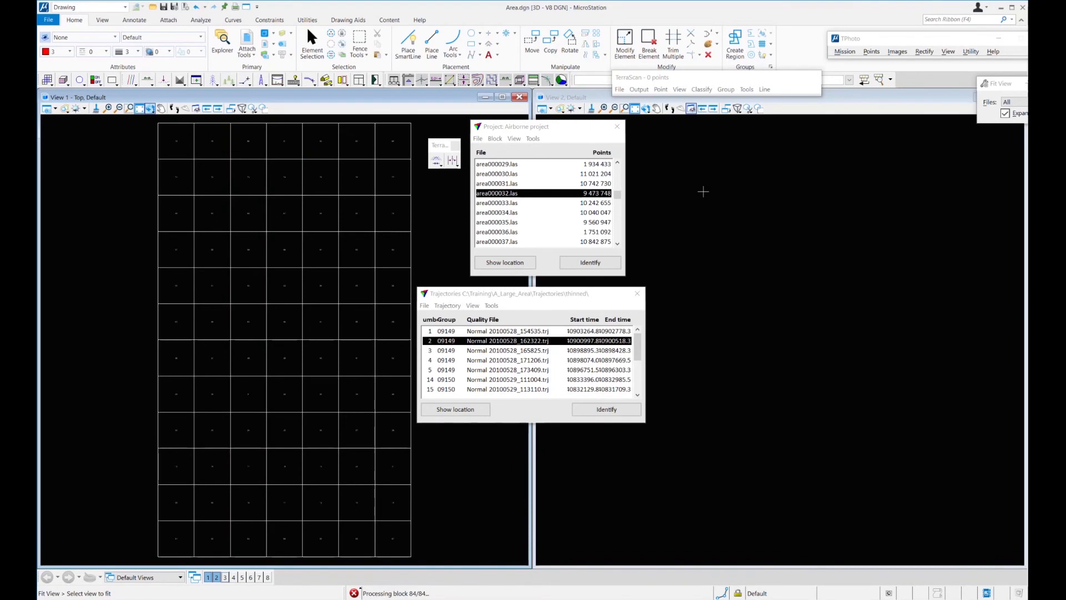
Step: Open the block area000059.las from the original project's block grid
{"action": "left_click", "coordinate": [620, 91]}
{"action": "left_click", "coordinate": [633, 101]}
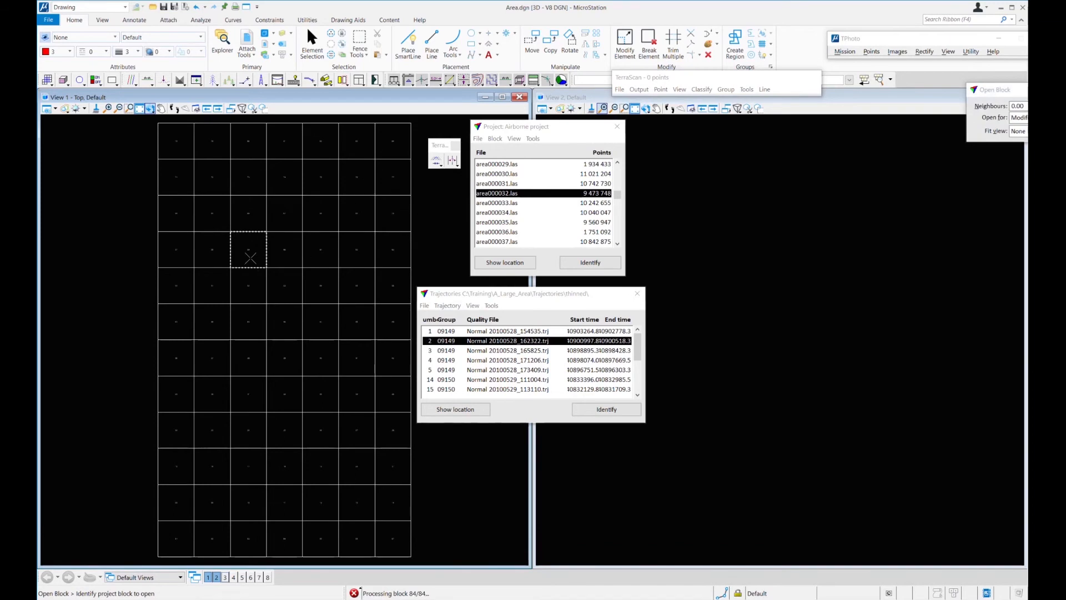
{"action": "left_click", "coordinate": [250, 258]}
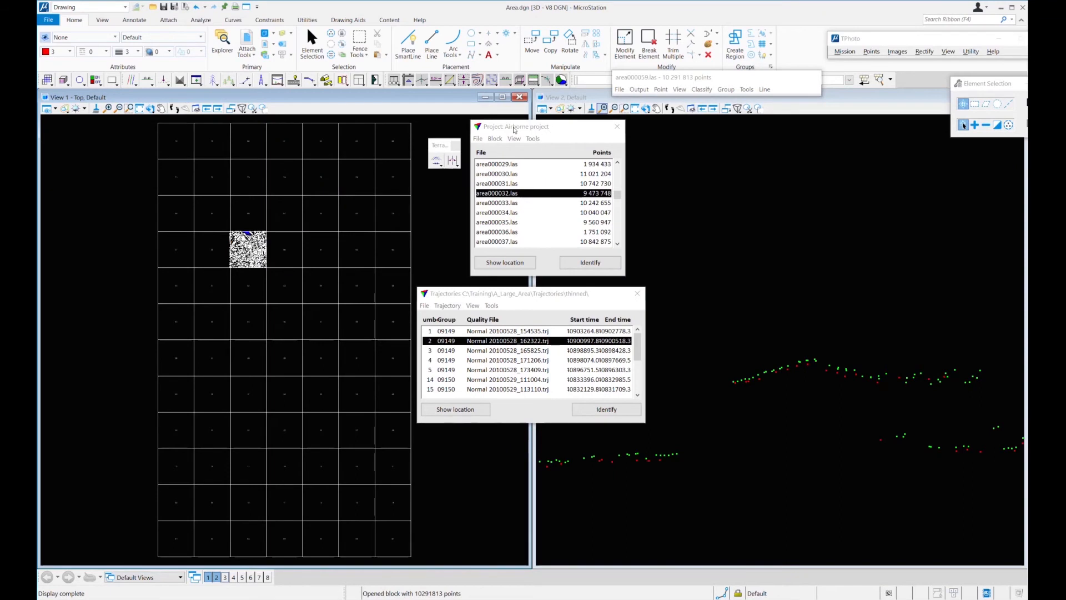
Step: Open the project Area.prj from the Corrected folder and start the Open block command for the corrected points
{"action": "left_click", "coordinate": [478, 139]}
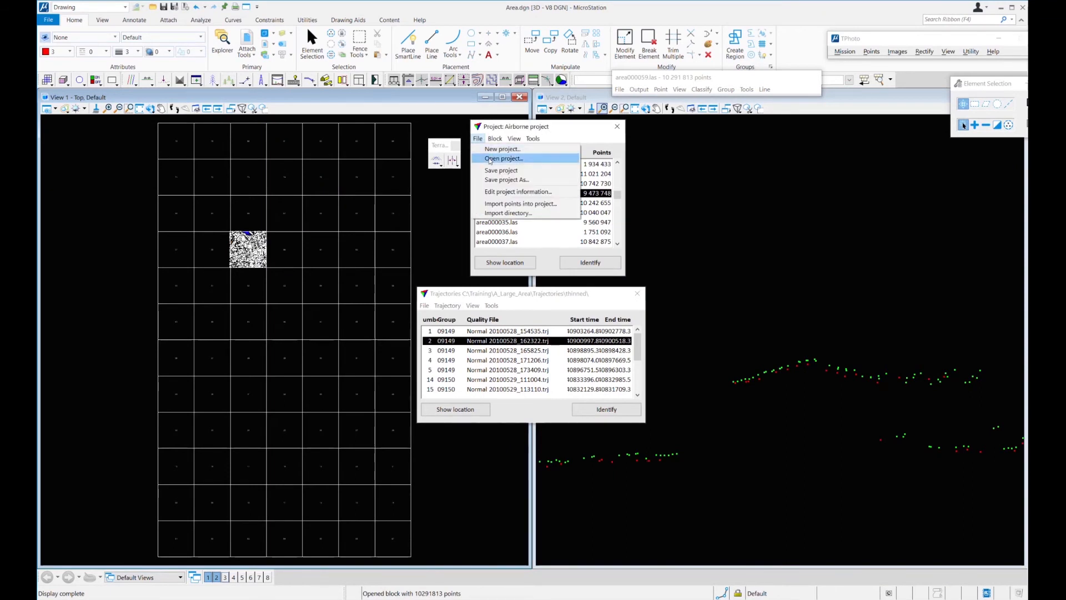
{"action": "left_click", "coordinate": [489, 159]}
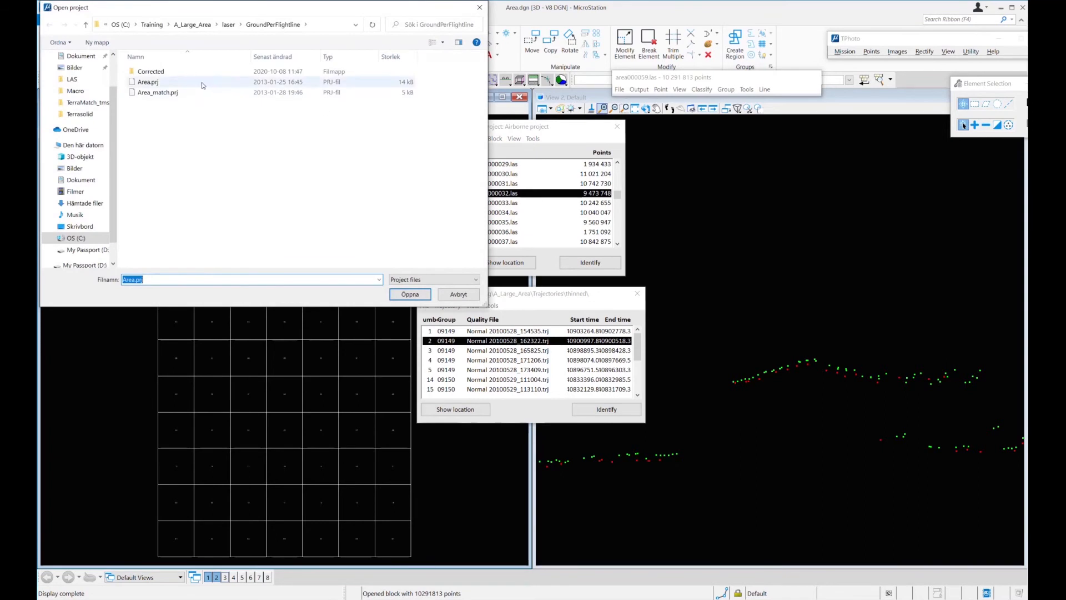
{"action": "double_click", "coordinate": [150, 71]}
{"action": "double_click", "coordinate": [147, 71]}
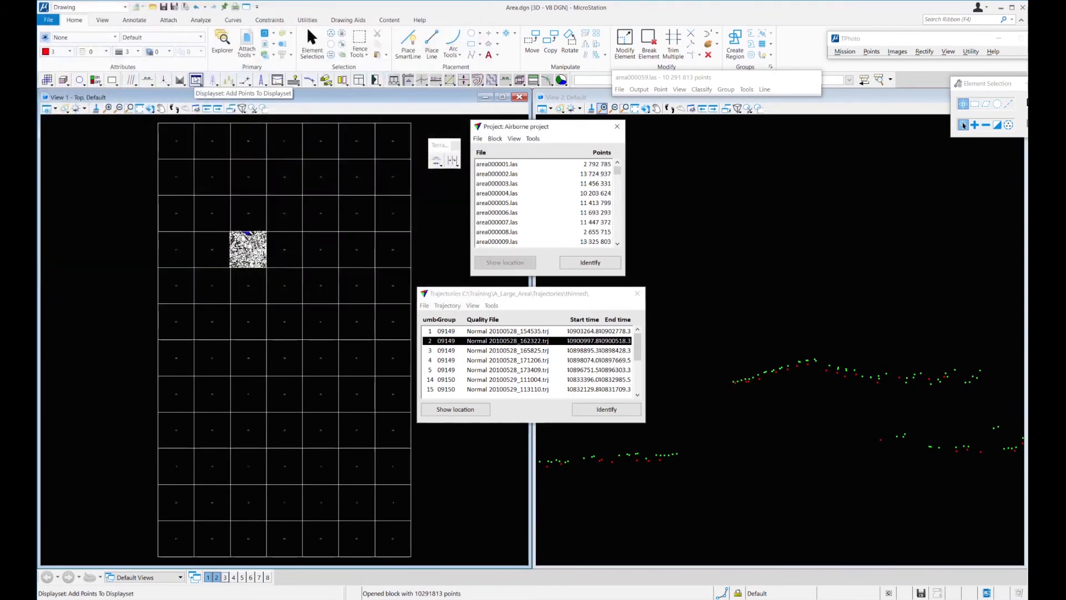
{"action": "left_click", "coordinate": [620, 89]}
{"action": "left_click", "coordinate": [628, 101]}
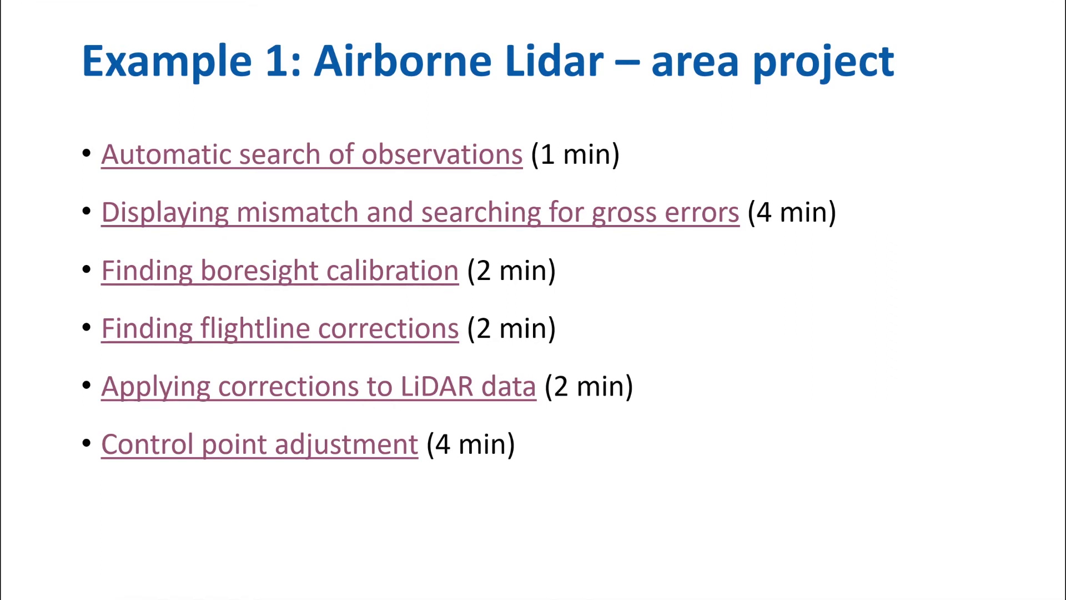
{"action": "left_click", "coordinate": [247, 449]}
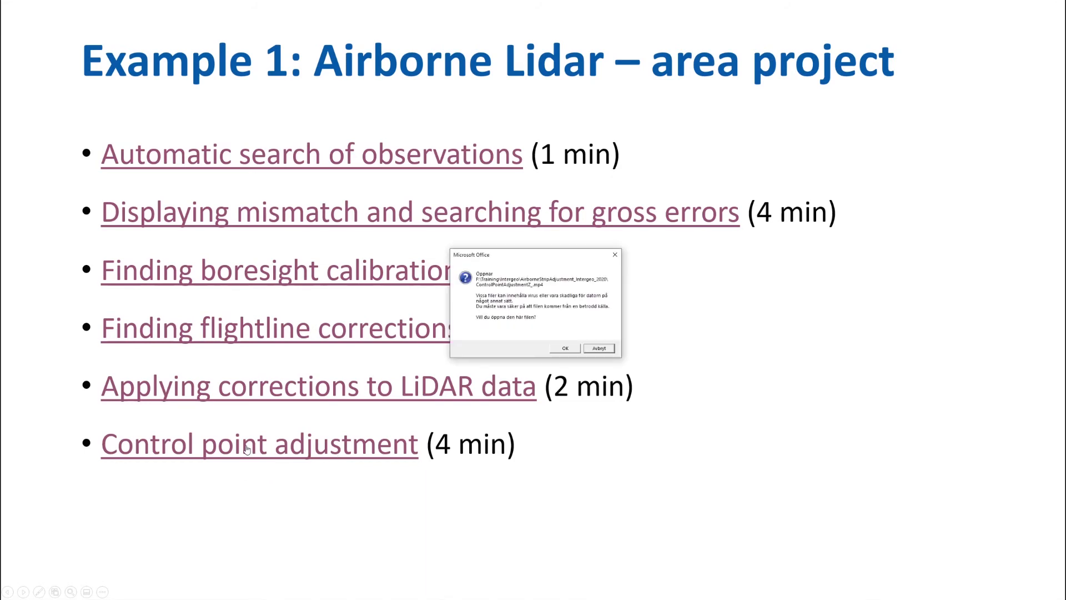
{"action": "left_click", "coordinate": [565, 349]}
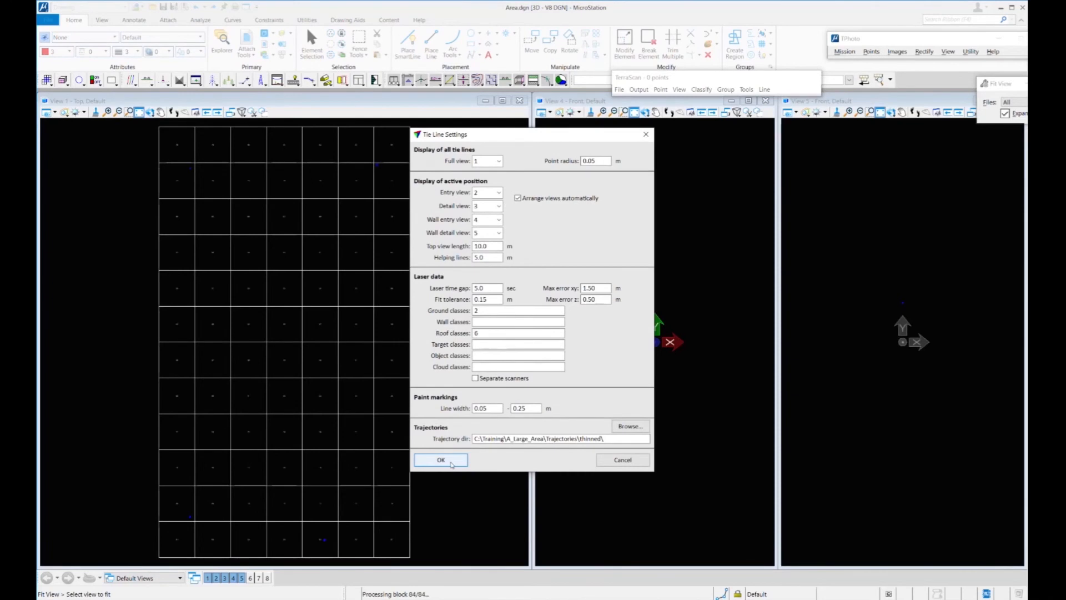
Step: Accept the tie line settings and import Known z points from CONTROL_POINTS_ALL_H.xyz, using project points from Area.prj in the Corrected folder
{"action": "left_click", "coordinate": [451, 462]}
{"action": "left_click", "coordinate": [472, 176]}
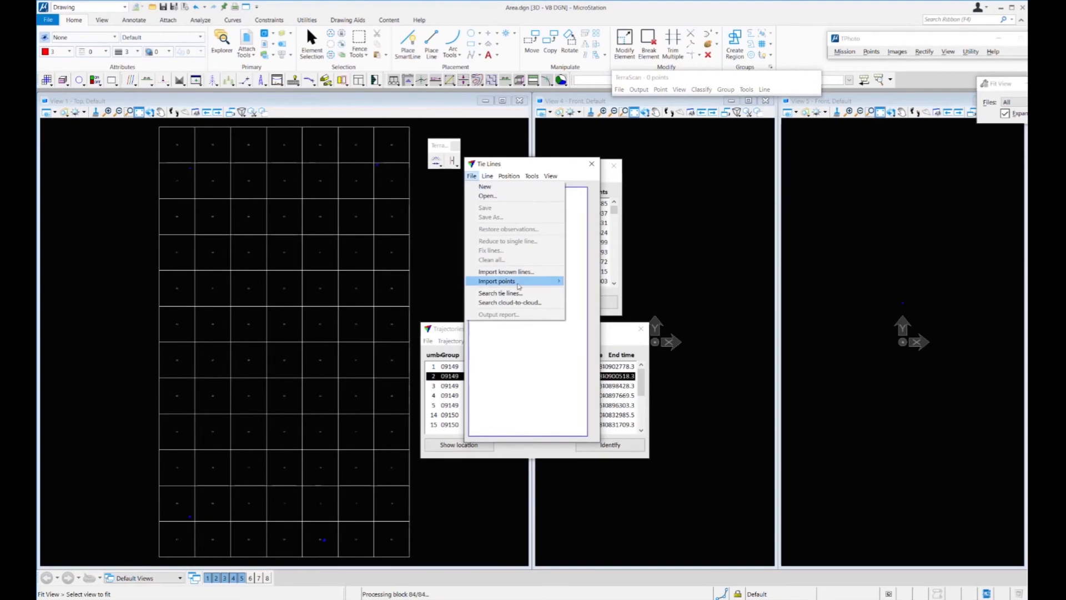
{"action": "mouse_move", "coordinate": [519, 286]}
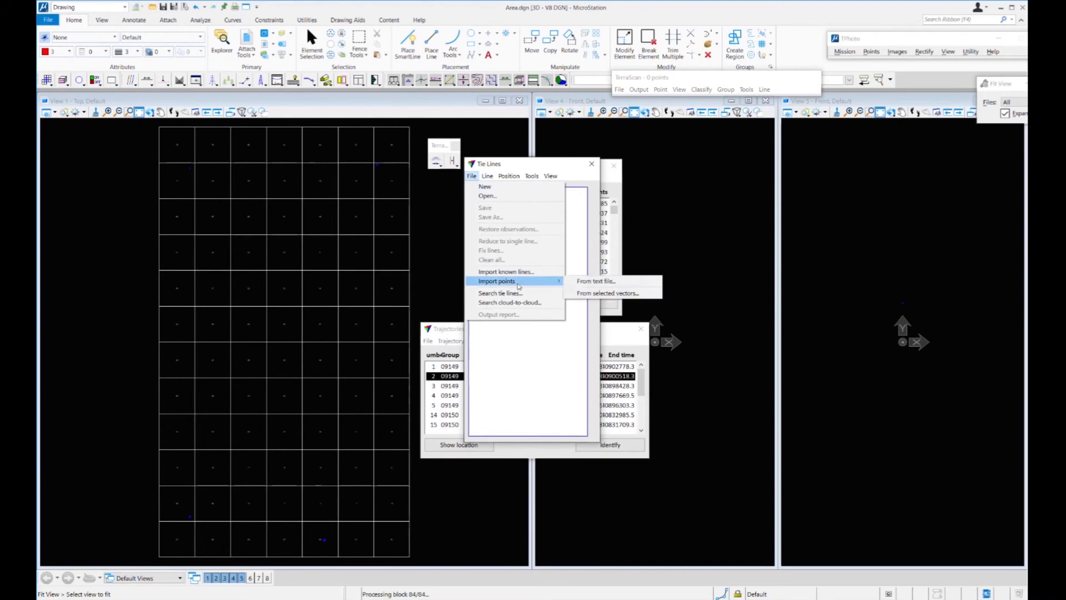
{"action": "left_click", "coordinate": [582, 283]}
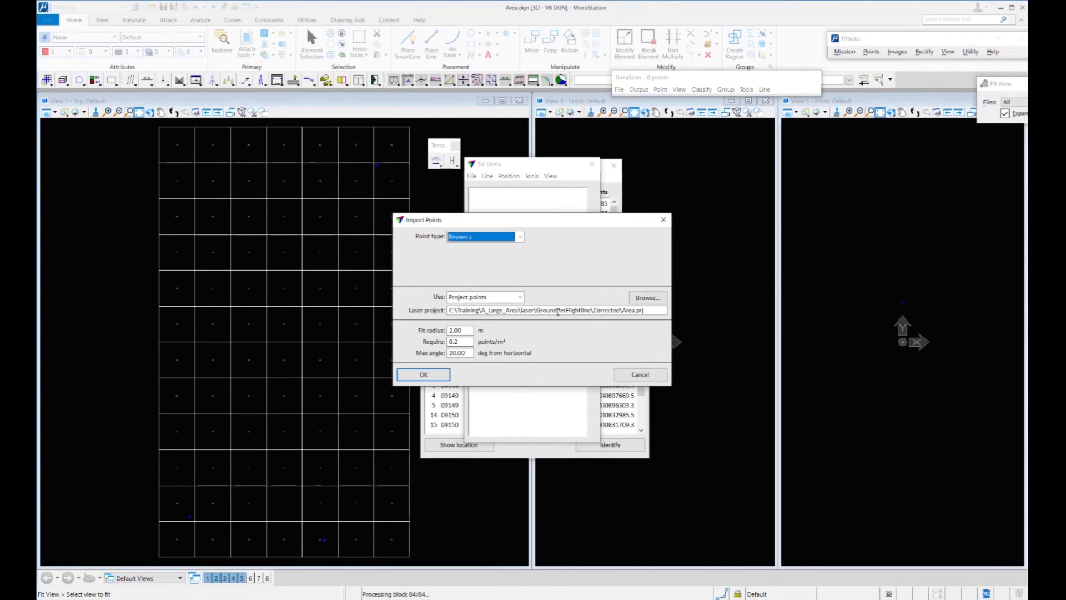
{"action": "left_click", "coordinate": [423, 374]}
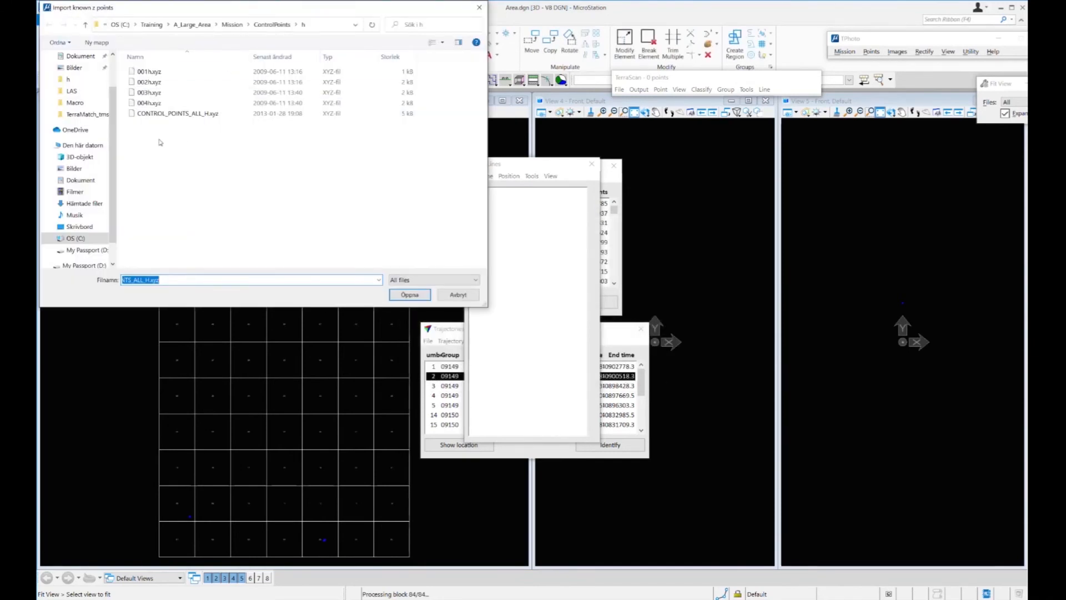
{"action": "left_click", "coordinate": [170, 115]}
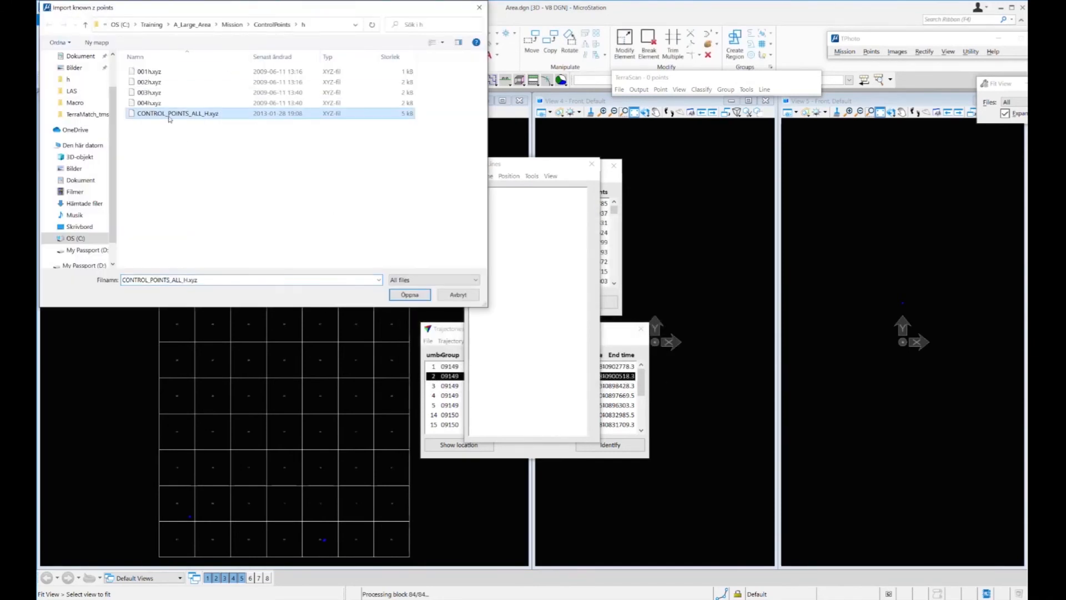
{"action": "left_click", "coordinate": [411, 295]}
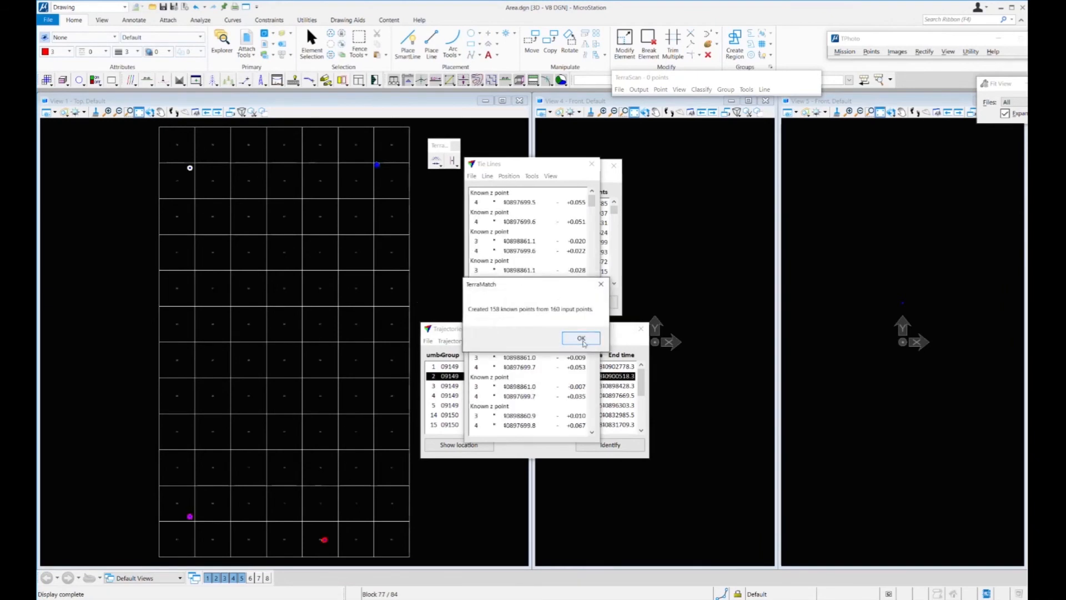
{"action": "left_click", "coordinate": [582, 339]}
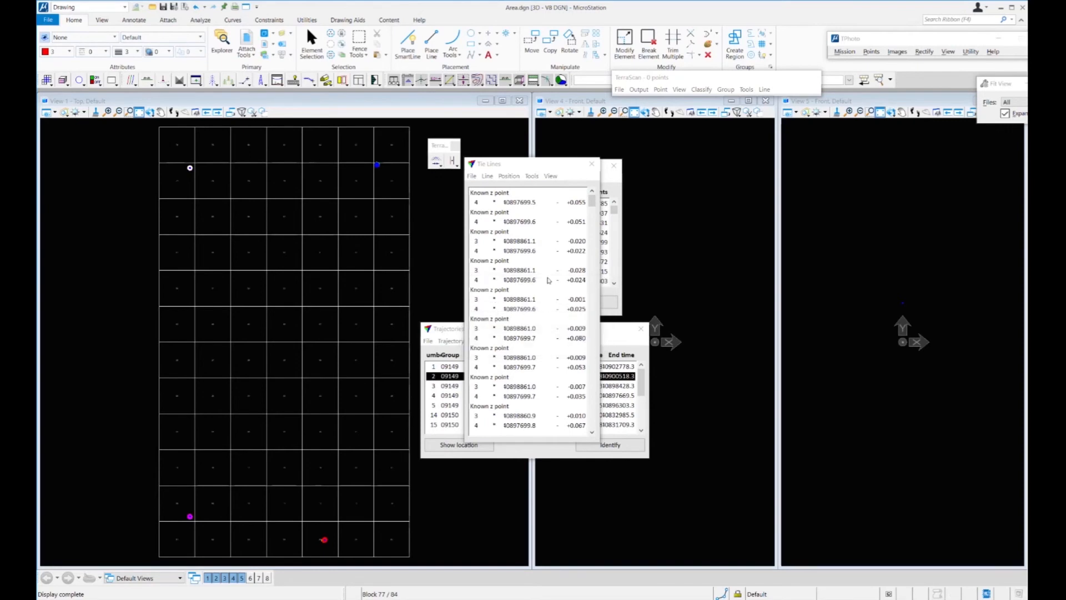
Step: Output the tie line report and examine its mismatches and comparison with the known z points
{"action": "left_click", "coordinate": [472, 176]}
{"action": "left_click", "coordinate": [499, 314]}
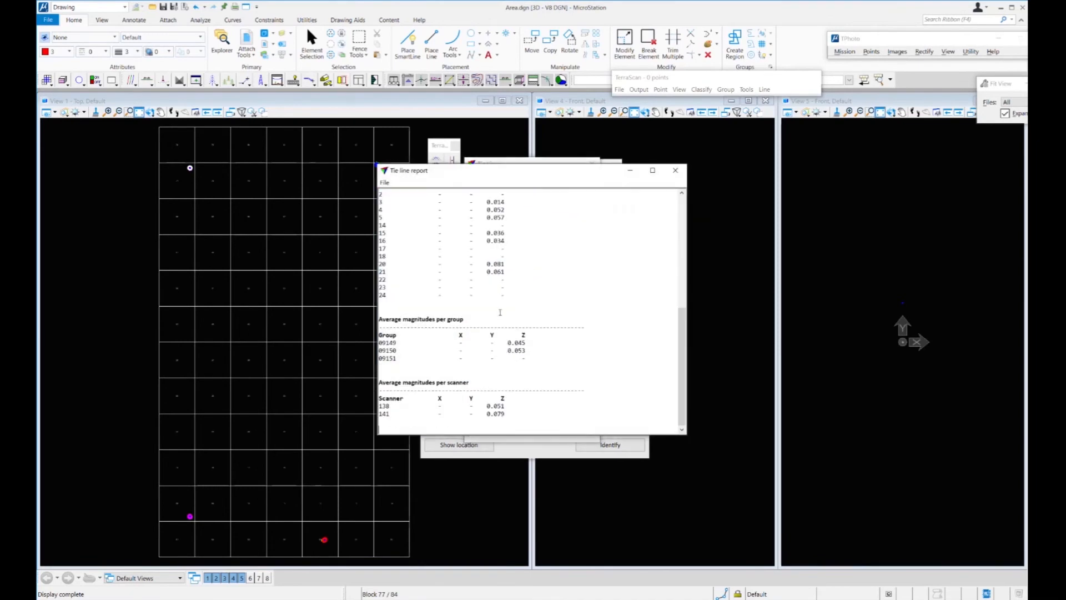
{"action": "left_click_drag", "start_coordinate": [683, 342], "coordinate": [683, 229]}
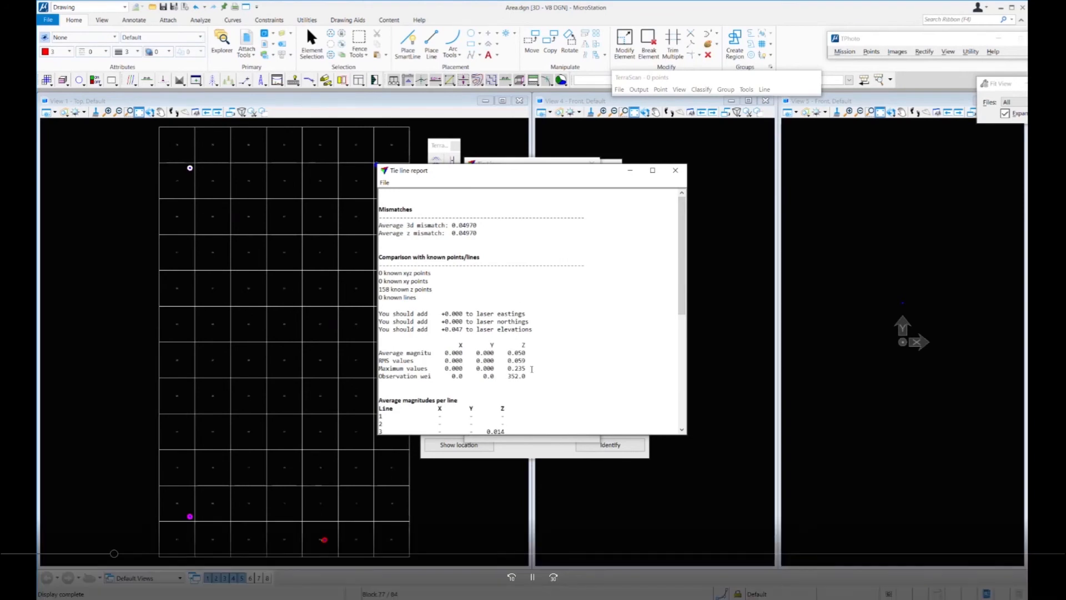
{"action": "left_click", "coordinate": [533, 579]}
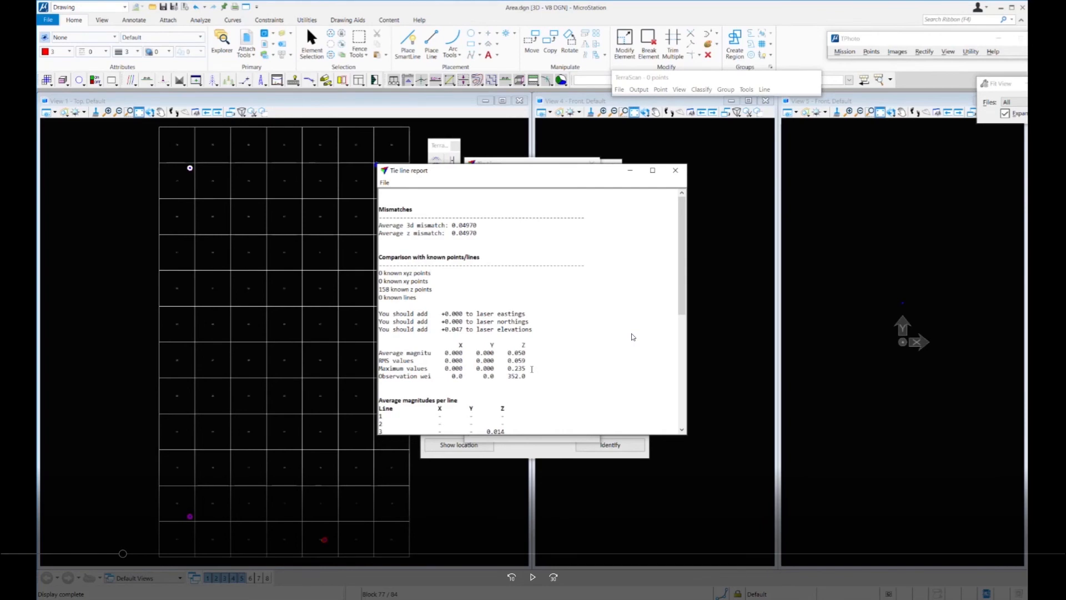
{"action": "left_click", "coordinate": [533, 578]}
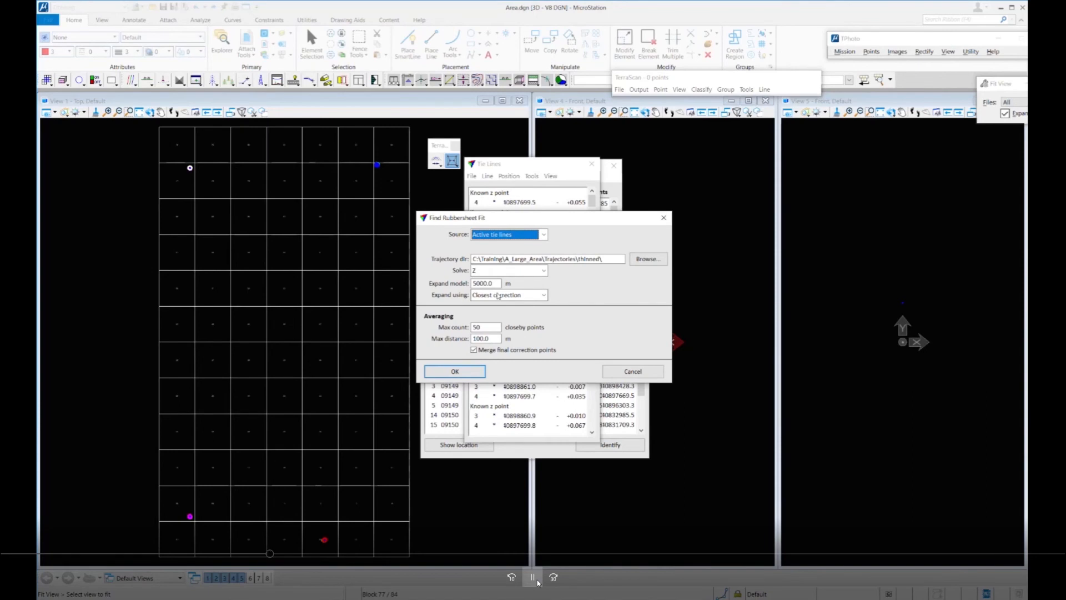
{"action": "left_click", "coordinate": [537, 581]}
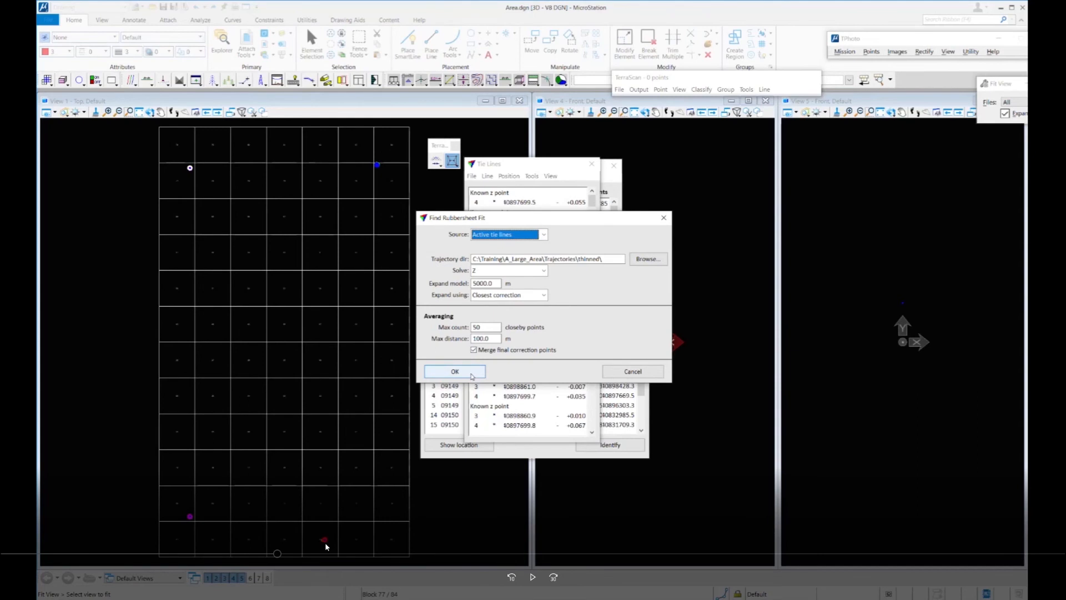
{"action": "left_click", "coordinate": [533, 577]}
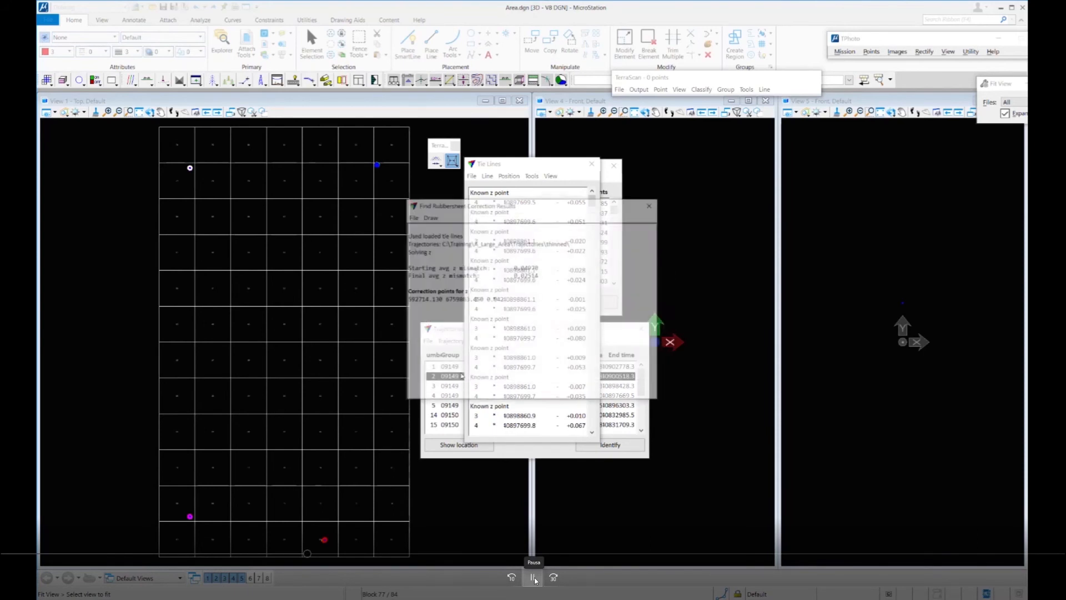
{"action": "left_click", "coordinate": [534, 578]}
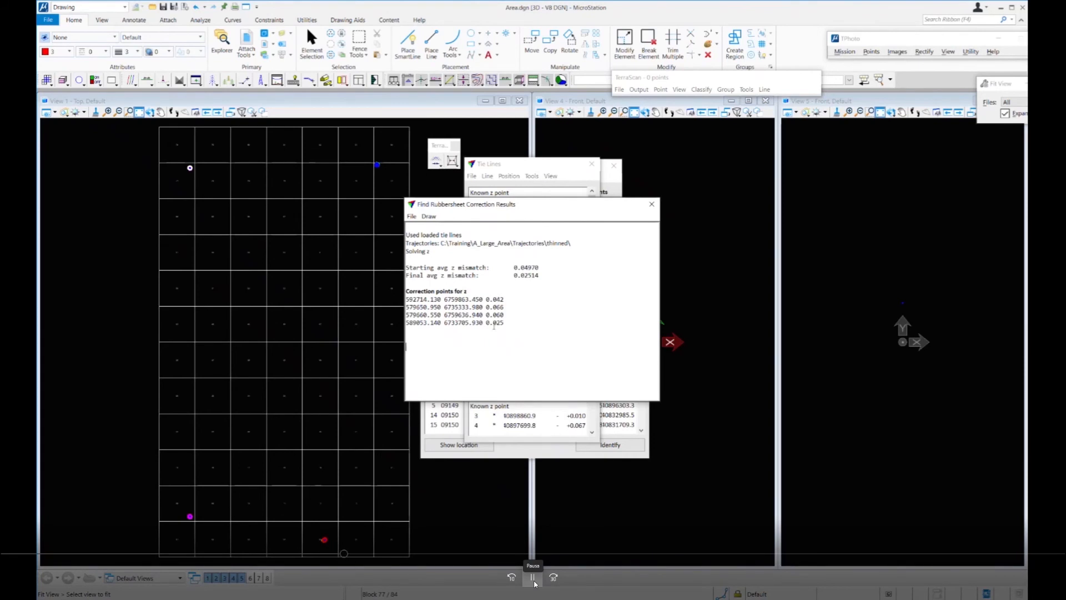
Step: Save the rubbersheet corrections over RubberSheetZ.tms in the TerraMatch_tms folder and close the results report
{"action": "left_click", "coordinate": [412, 216]}
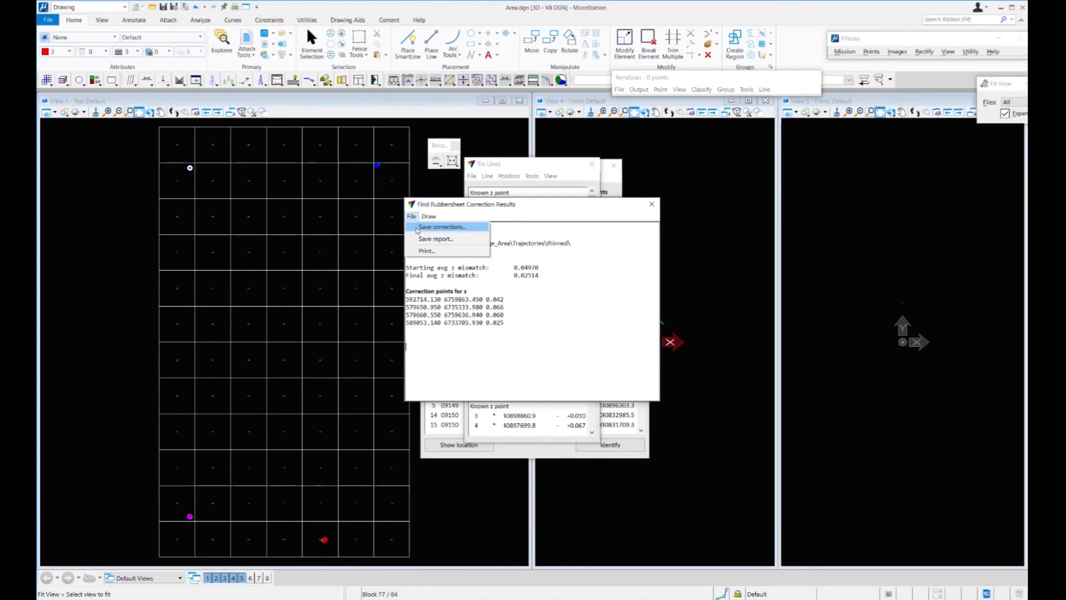
{"action": "left_click", "coordinate": [418, 228]}
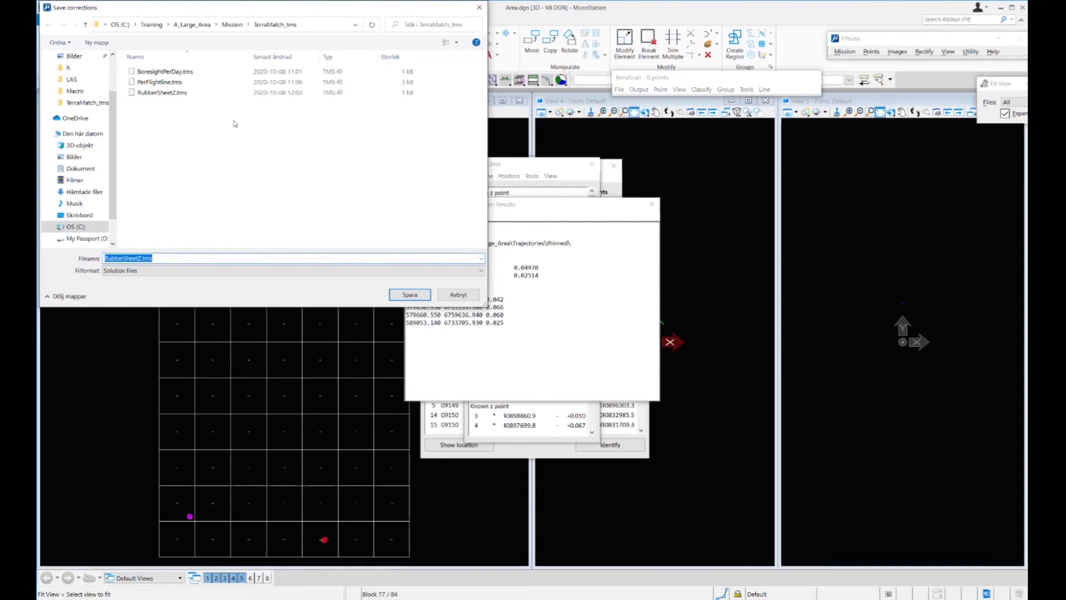
{"action": "left_click", "coordinate": [177, 92]}
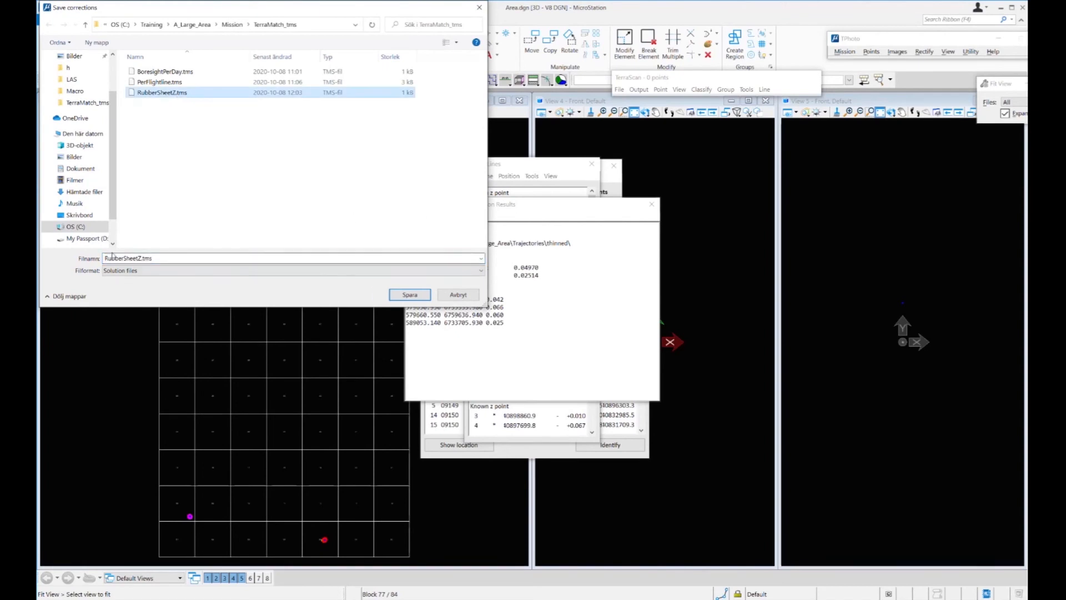
{"action": "left_click", "coordinate": [409, 295]}
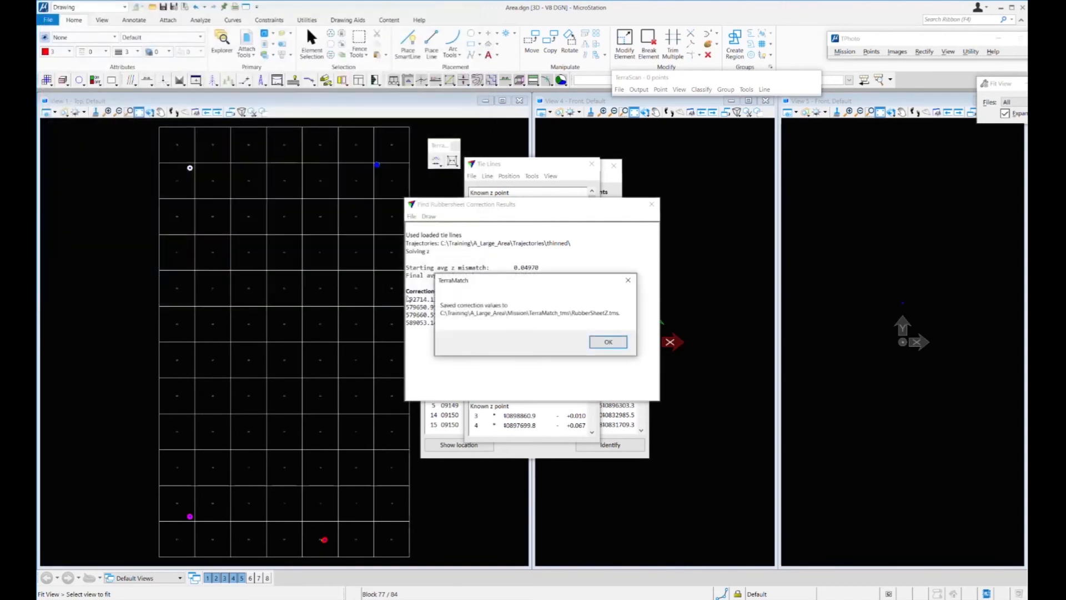
{"action": "left_click", "coordinate": [608, 342]}
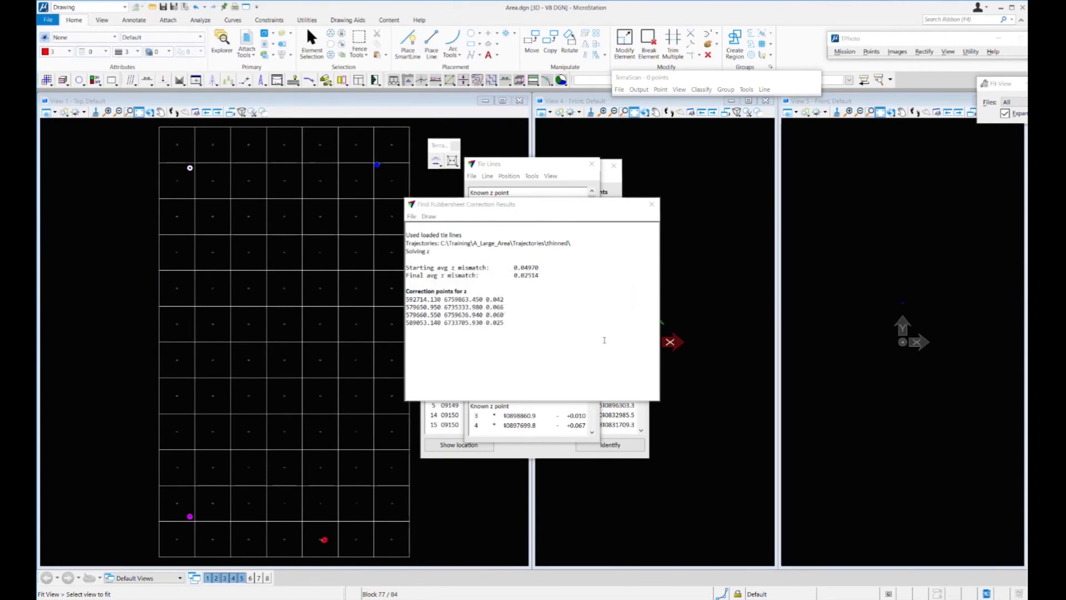
{"action": "left_click", "coordinate": [652, 205]}
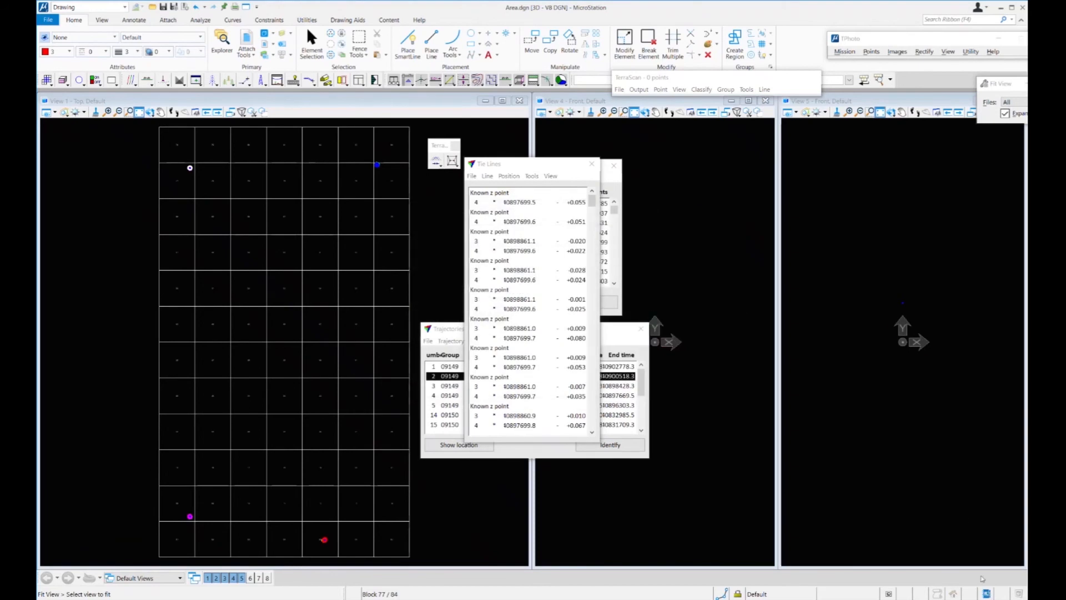
Step: Create a macro with one Apply correction step that uses the solution file RubberSheetZ.tms
{"action": "left_click", "coordinate": [747, 90]}
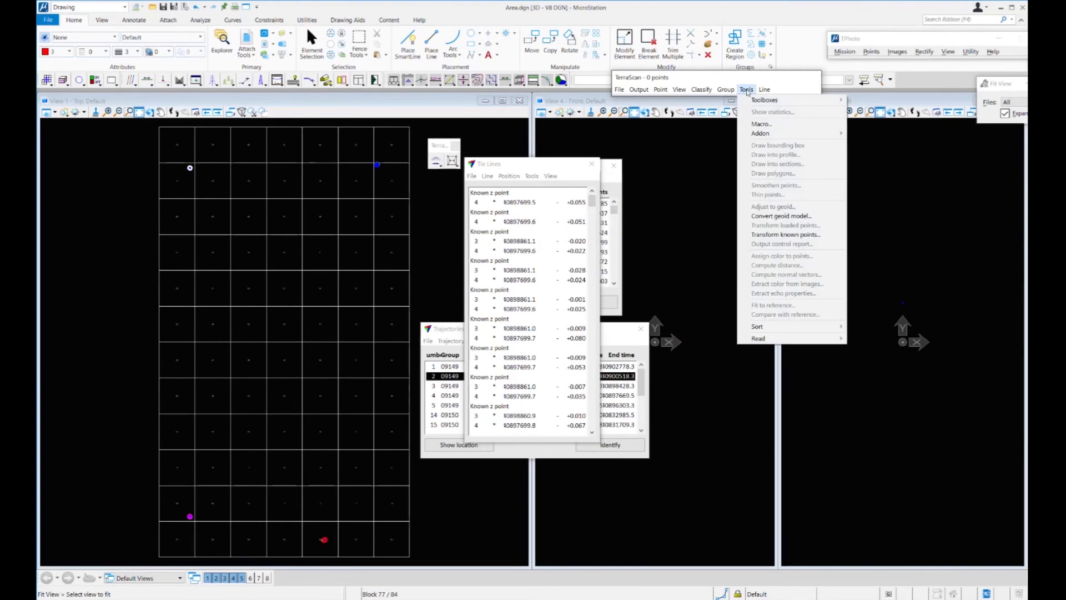
{"action": "left_click", "coordinate": [757, 124]}
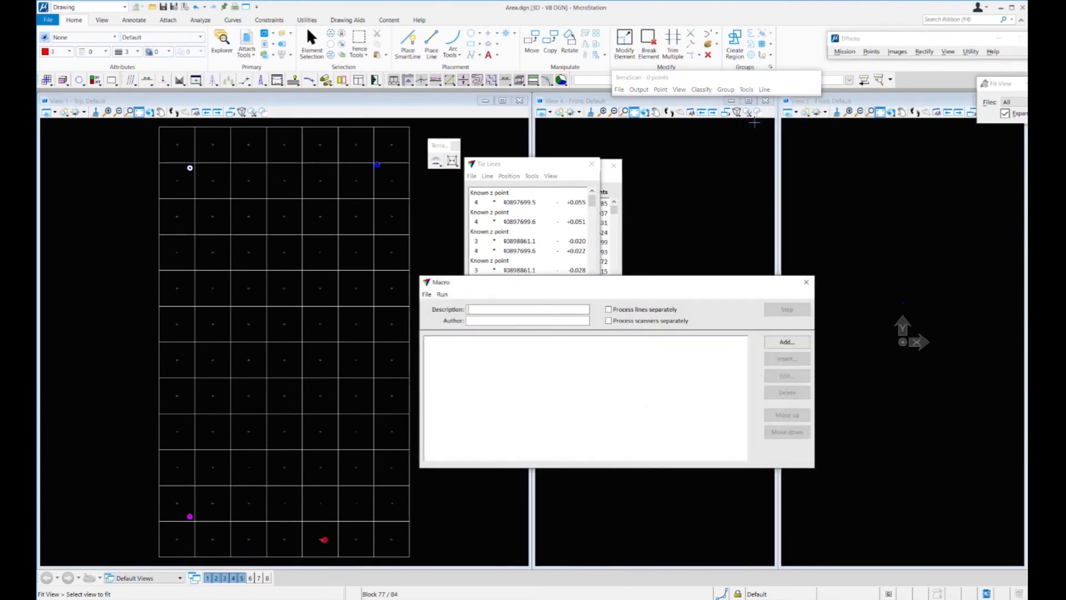
{"action": "left_click", "coordinate": [776, 343]}
{"action": "left_click", "coordinate": [578, 170]}
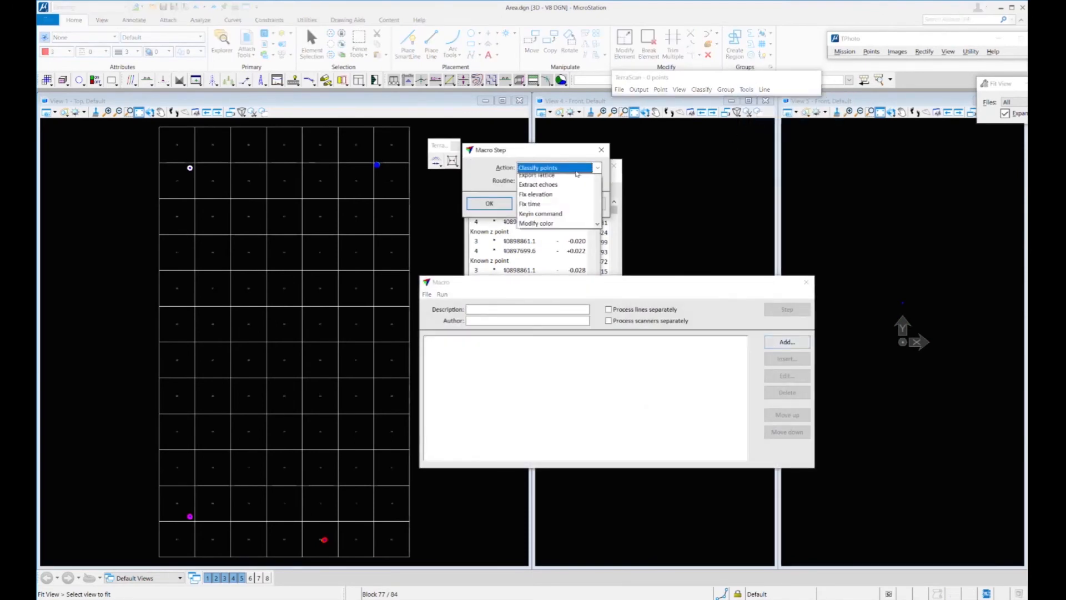
{"action": "left_click", "coordinate": [557, 266]}
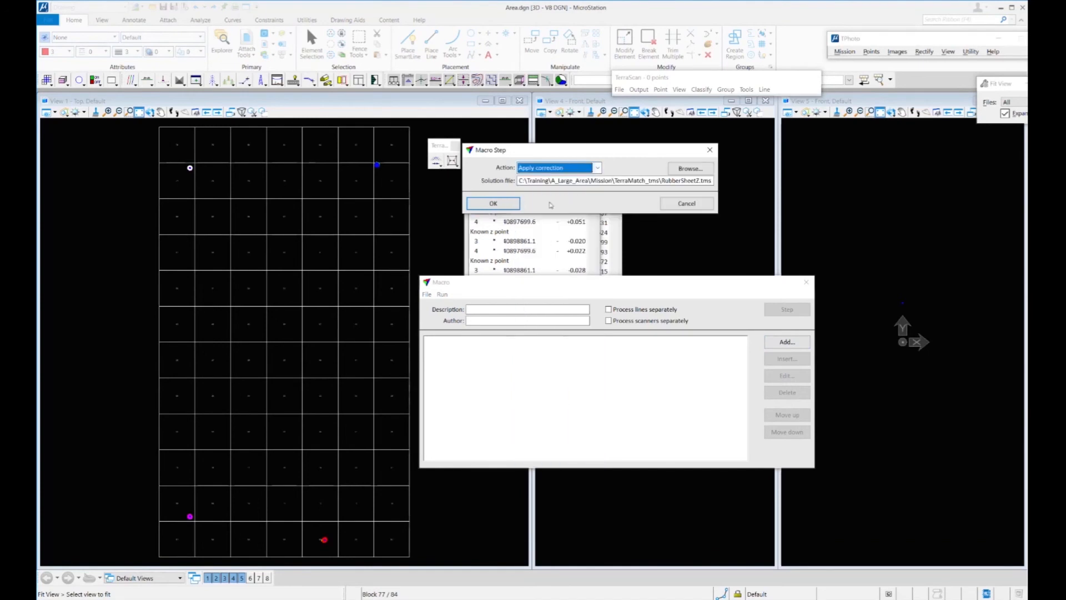
{"action": "left_click_drag", "start_coordinate": [628, 181], "coordinate": [721, 187]}
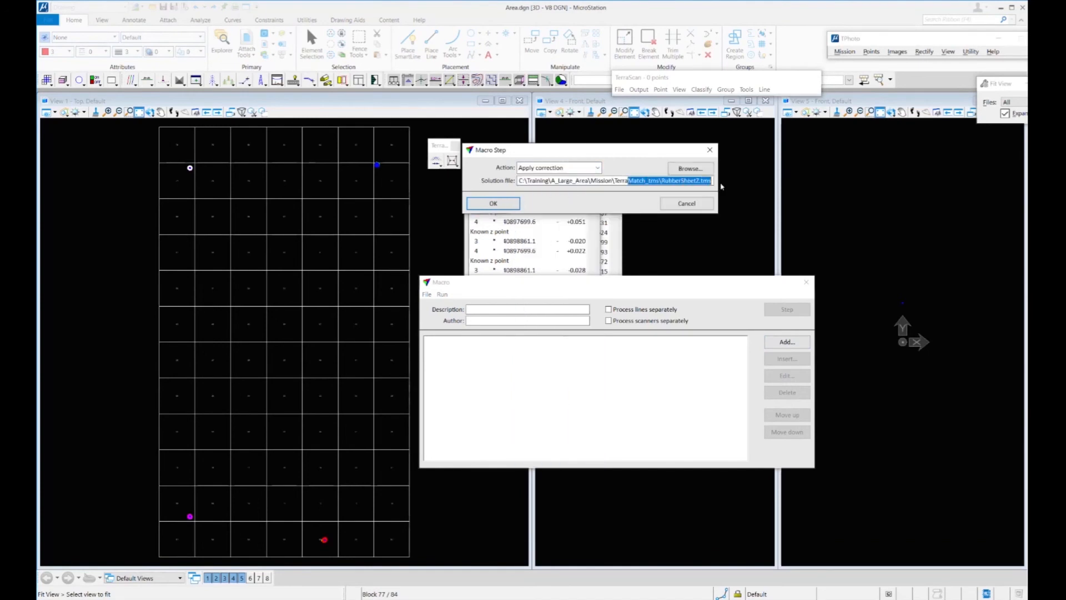
{"action": "left_click", "coordinate": [507, 203]}
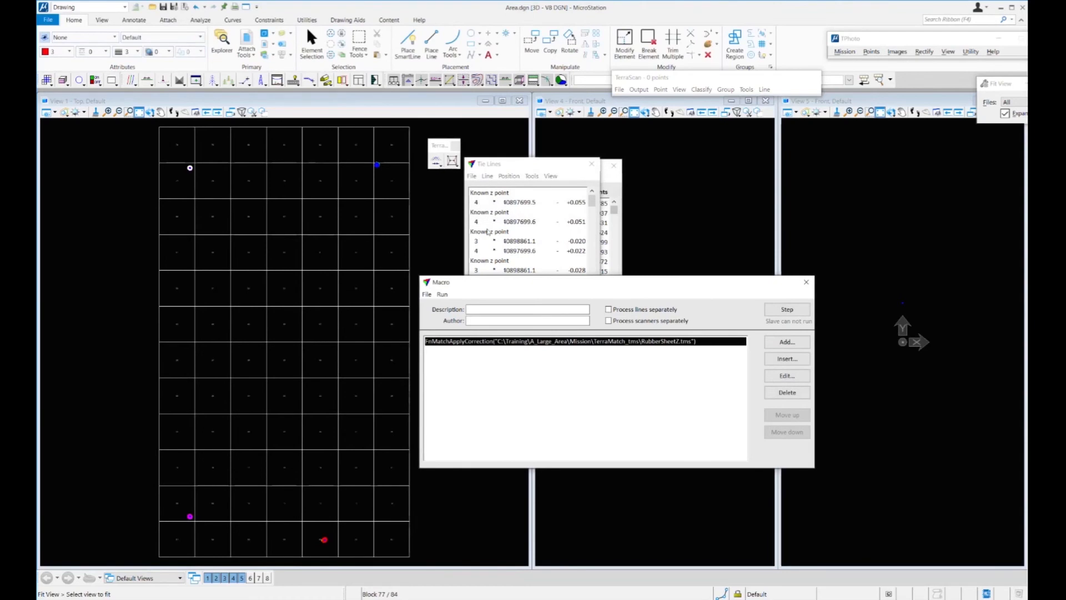
Step: Save the macro as ApplyCorrection_2.mac in the Macro folder and close the macro window
{"action": "left_click", "coordinate": [426, 294]}
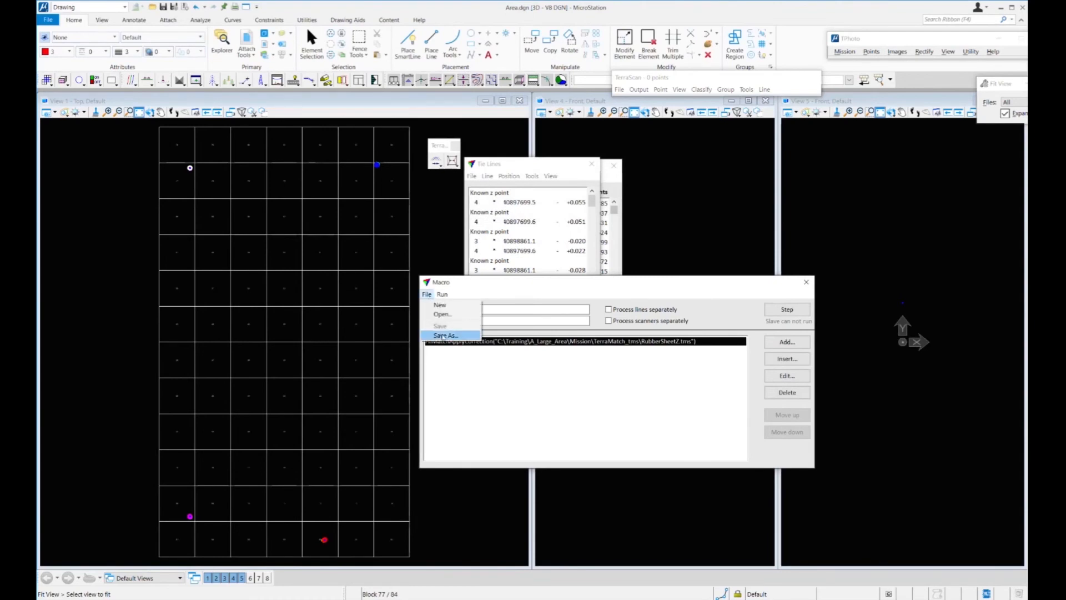
{"action": "left_click", "coordinate": [442, 336]}
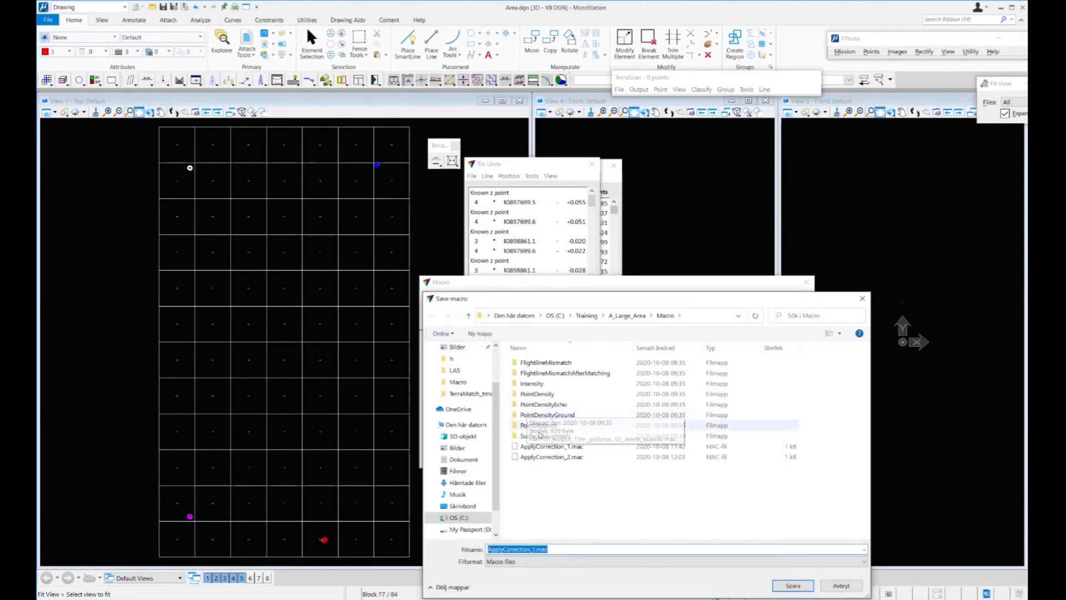
{"action": "left_click", "coordinate": [542, 457]}
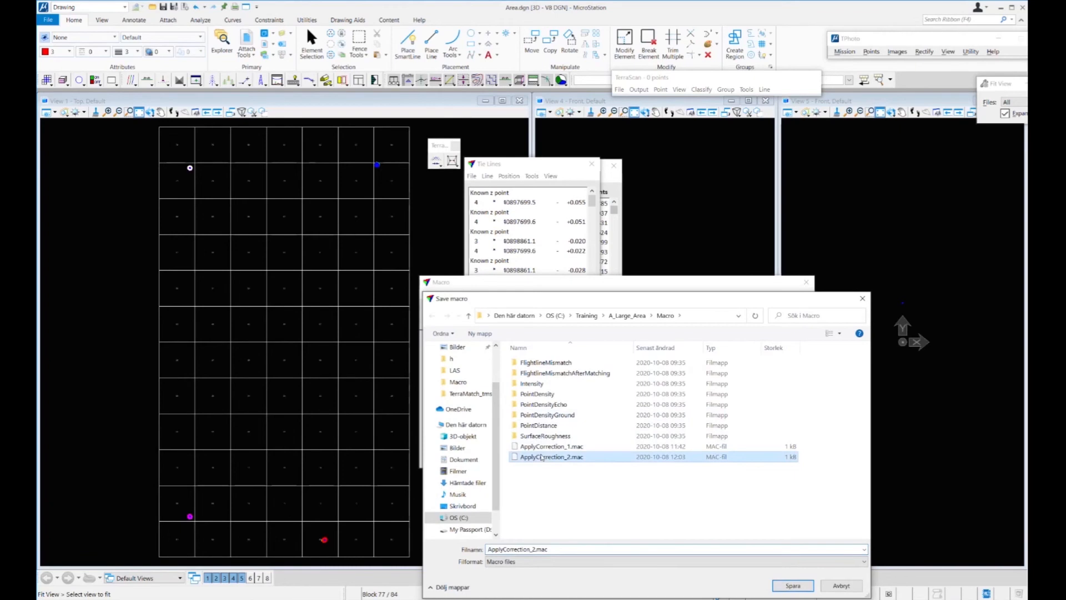
{"action": "left_click", "coordinate": [793, 586]}
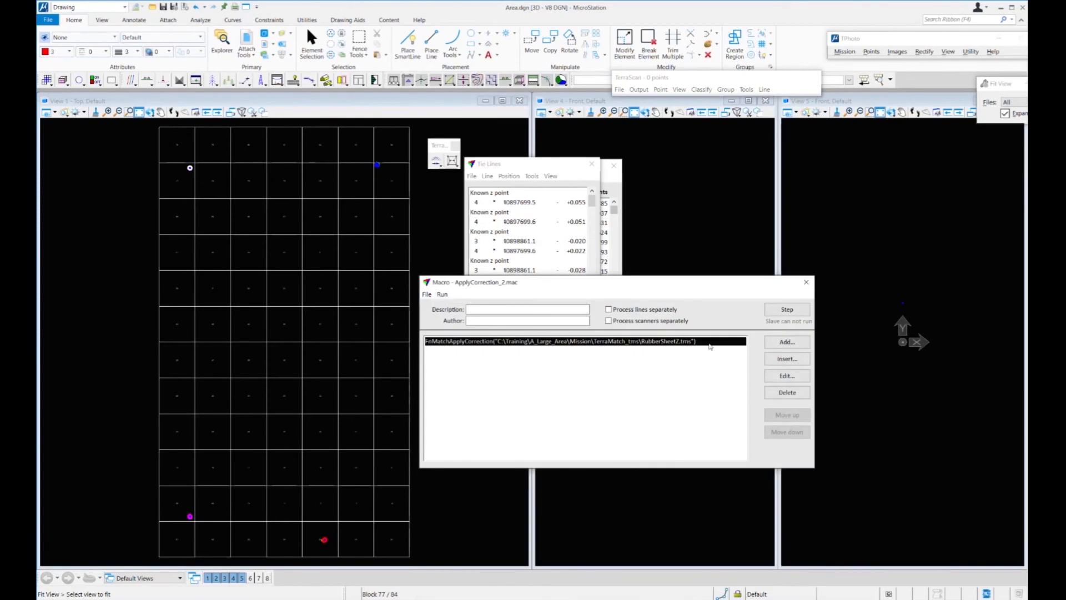
{"action": "left_click", "coordinate": [806, 284]}
Step: Run the macro ApplyCorrection_2.mac on all blocks of the Airborne project, saving the points with the Write over original option
{"action": "left_click_drag", "start_coordinate": [523, 163], "coordinate": [542, 221]}
{"action": "left_click", "coordinate": [537, 168]}
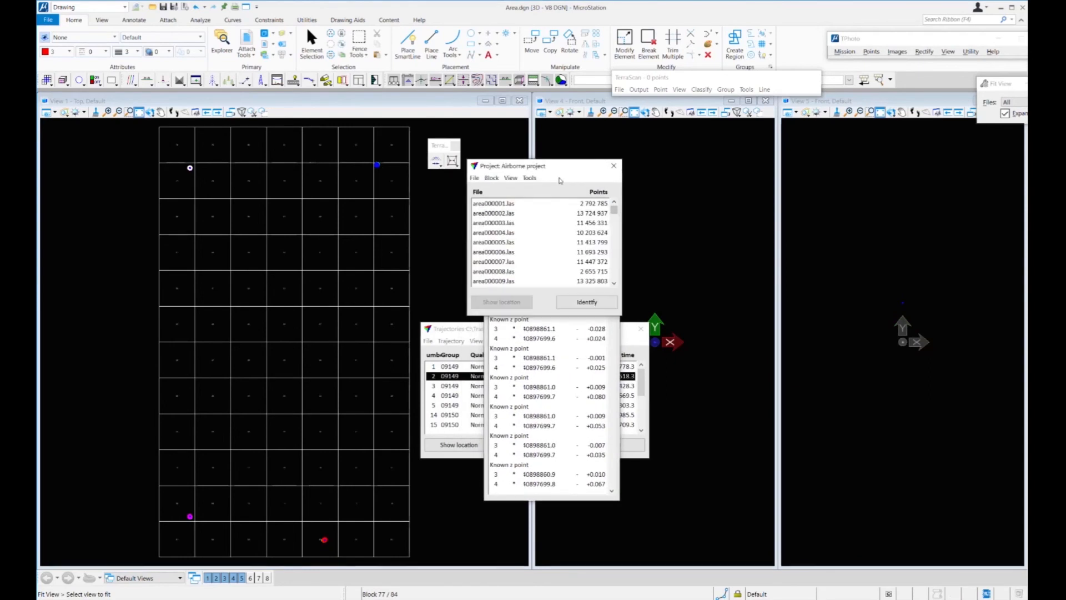
{"action": "left_click", "coordinate": [529, 179]}
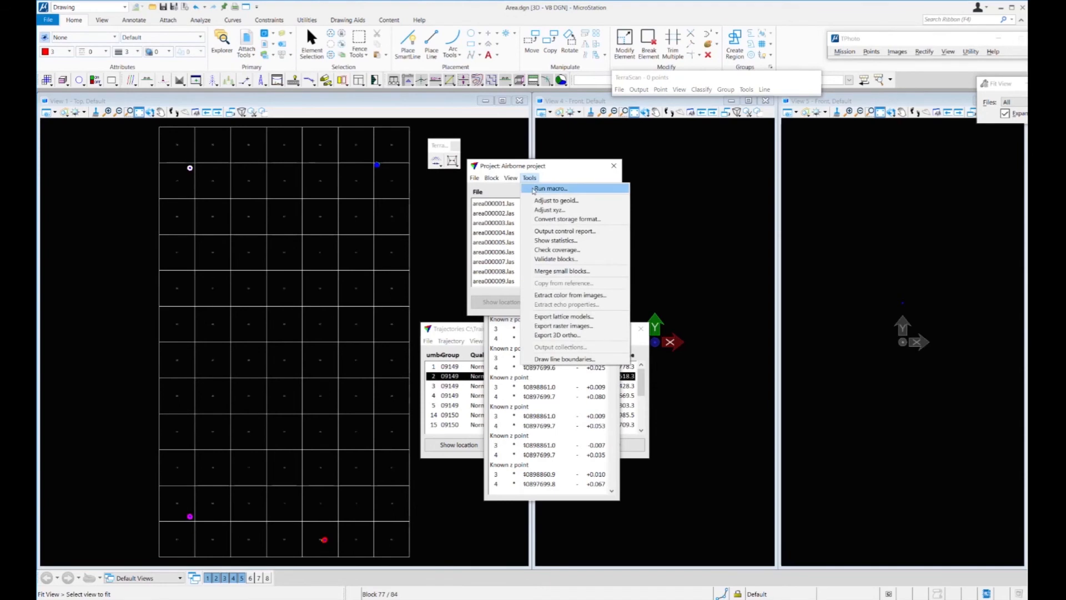
{"action": "left_click", "coordinate": [533, 189]}
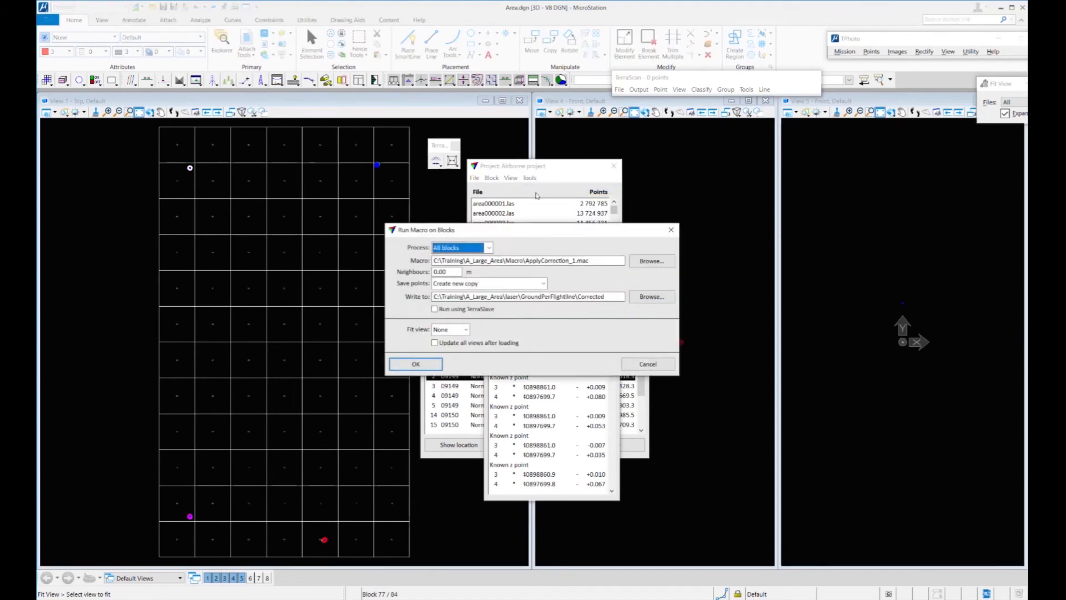
{"action": "left_click", "coordinate": [478, 285]}
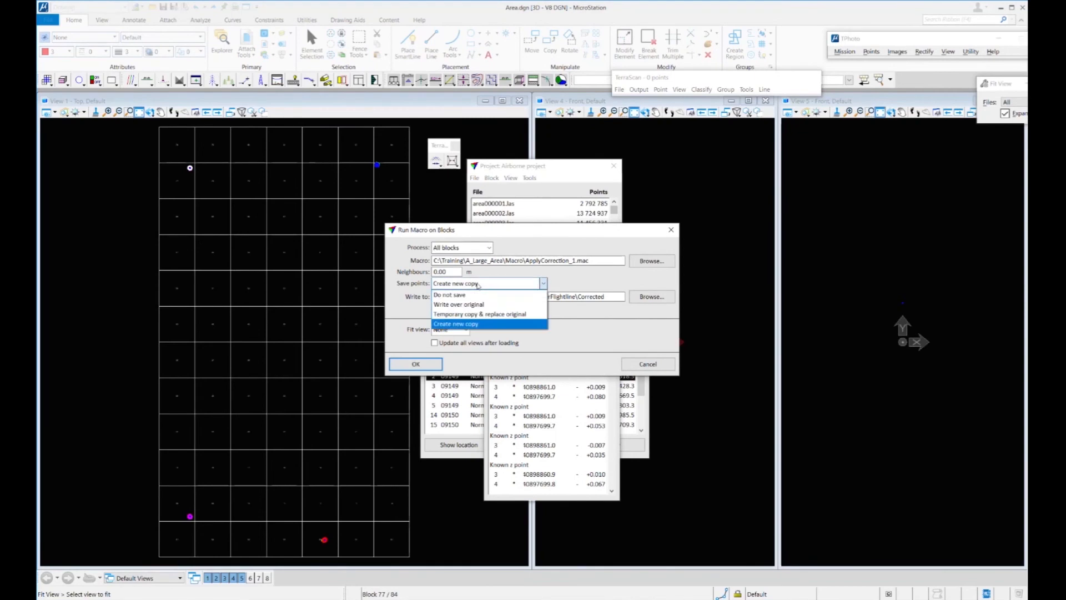
{"action": "left_click", "coordinate": [478, 305]}
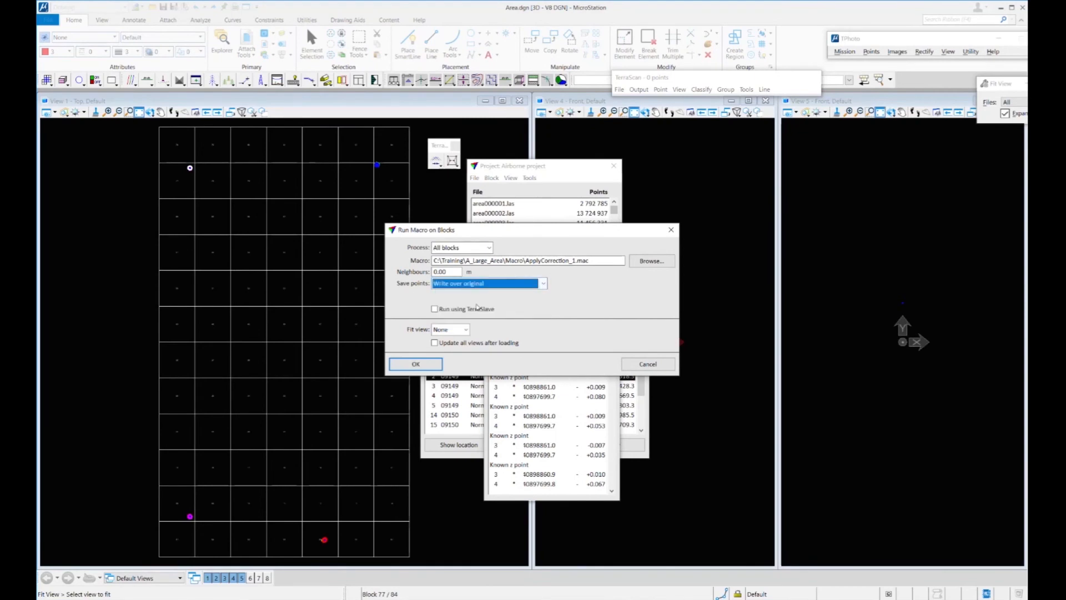
{"action": "left_click", "coordinate": [638, 262]}
{"action": "left_click", "coordinate": [168, 166]}
{"action": "left_click", "coordinate": [408, 294]}
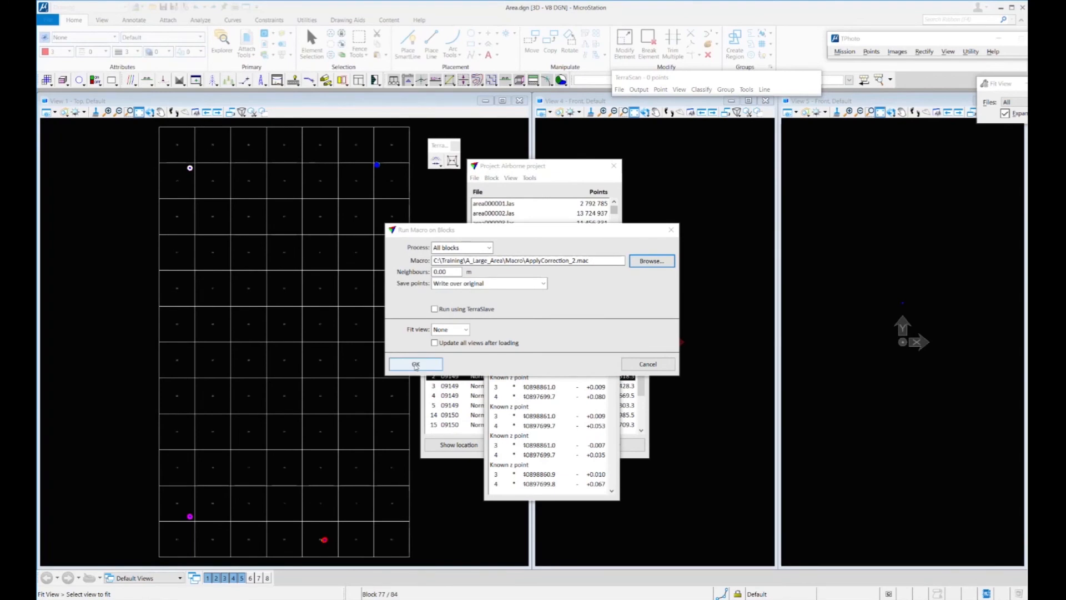
{"action": "left_click", "coordinate": [415, 365]}
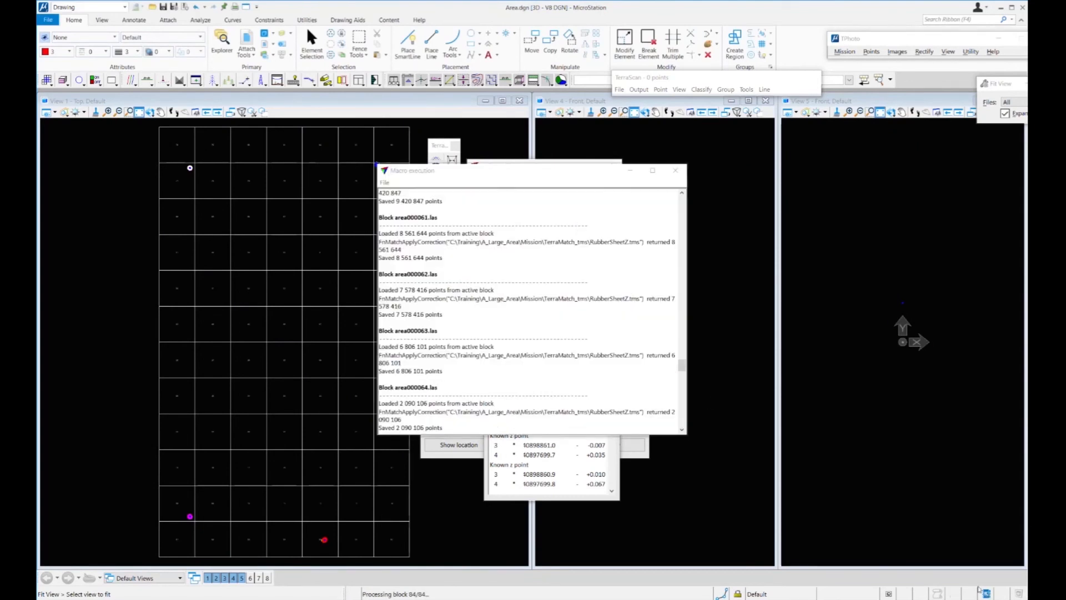
Step: Close the macro execution report, then look through the tie line list and close it
{"action": "left_click", "coordinate": [676, 170]}
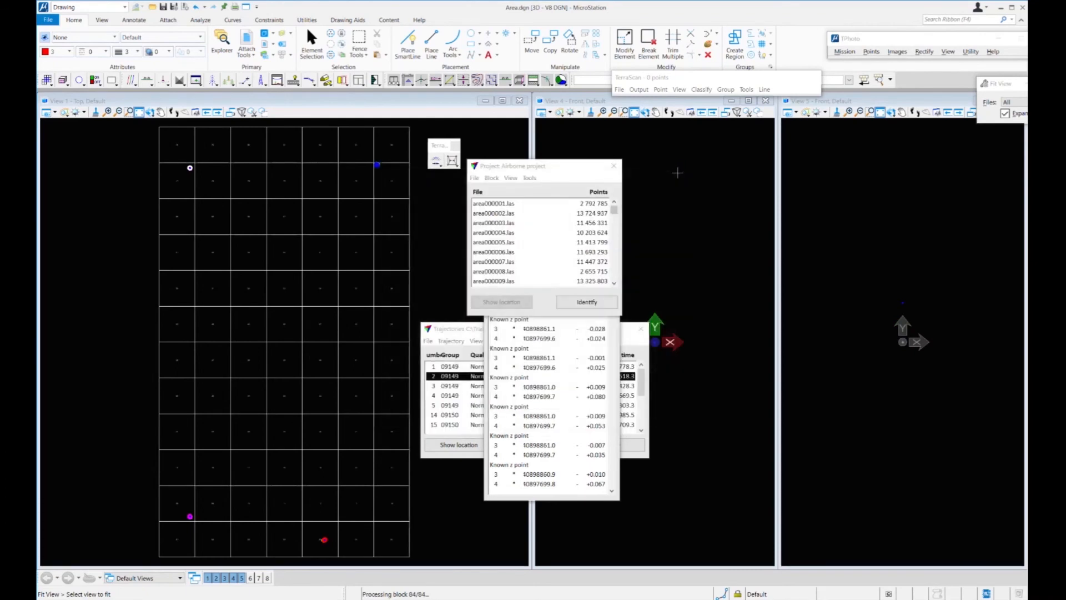
{"action": "left_click", "coordinate": [613, 347]}
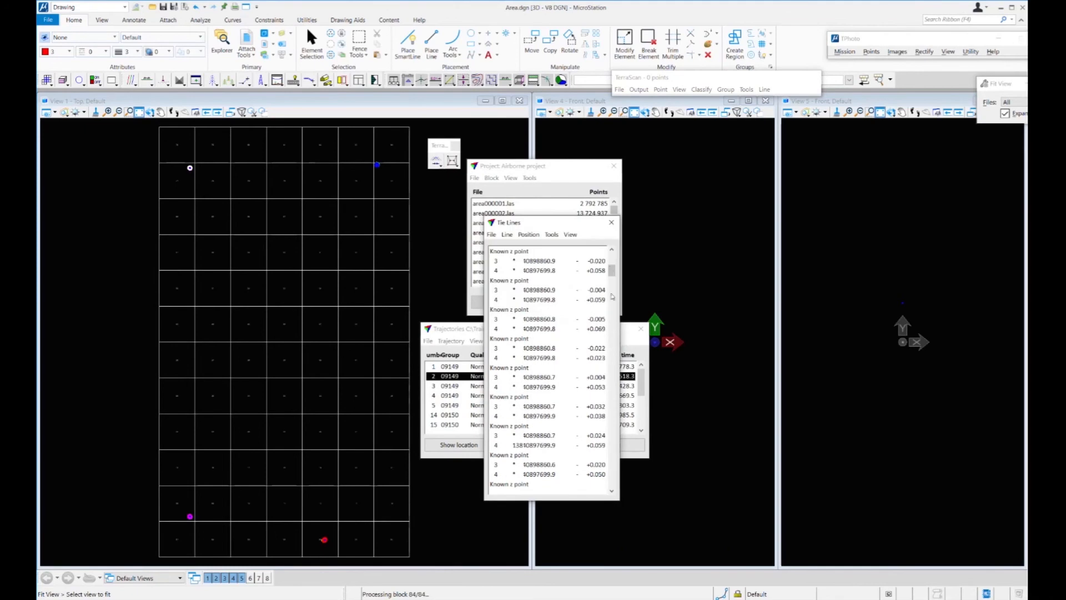
{"action": "left_click", "coordinate": [611, 222]}
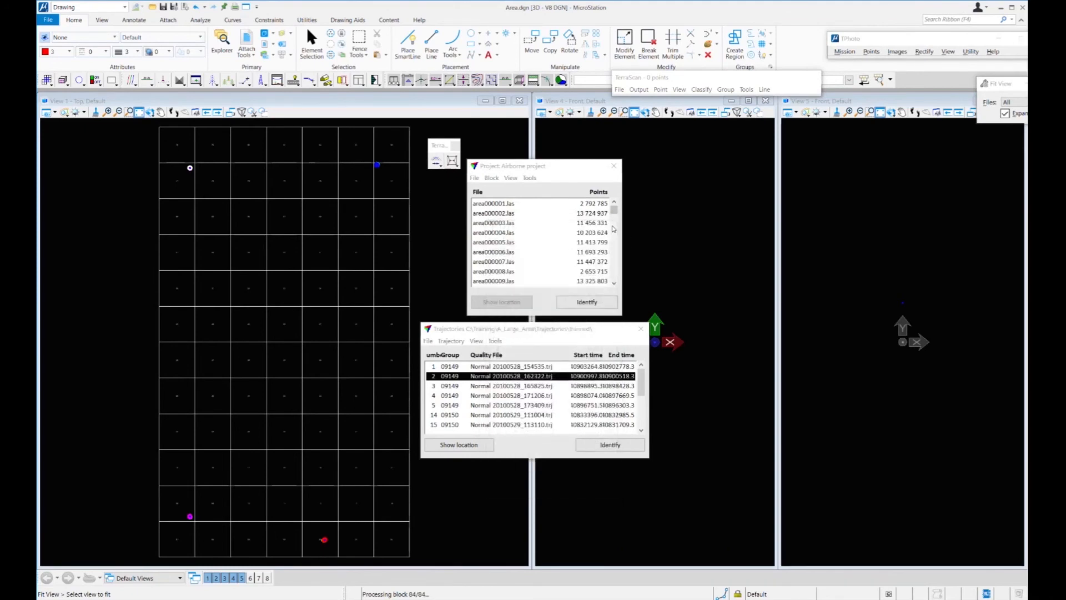
Step: Open the project file Area.prj from the GroundPerFlightline folder
{"action": "left_click", "coordinate": [474, 178]}
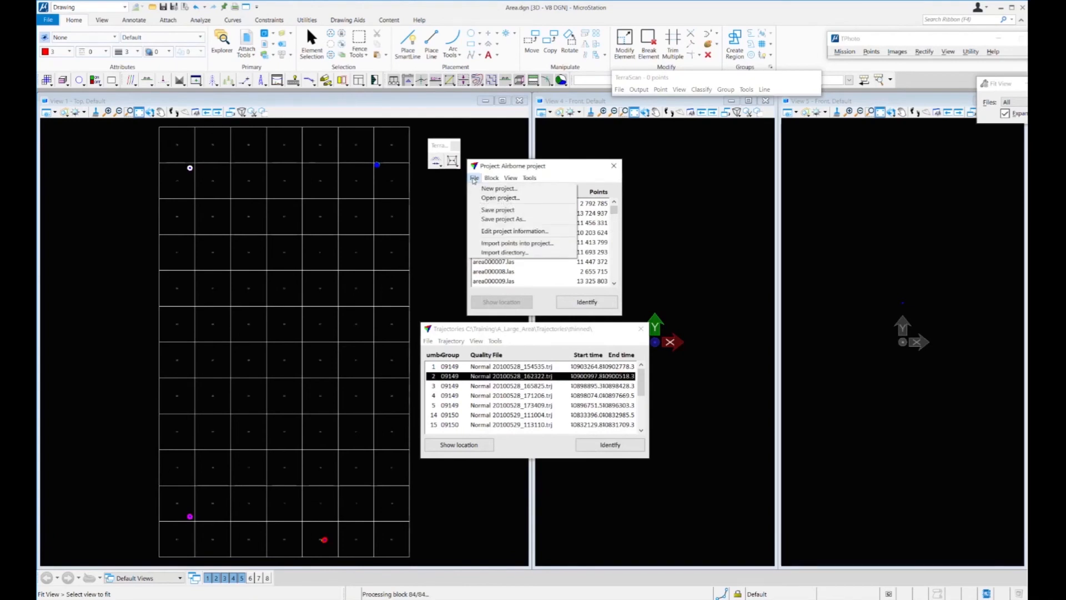
{"action": "left_click", "coordinate": [500, 197]}
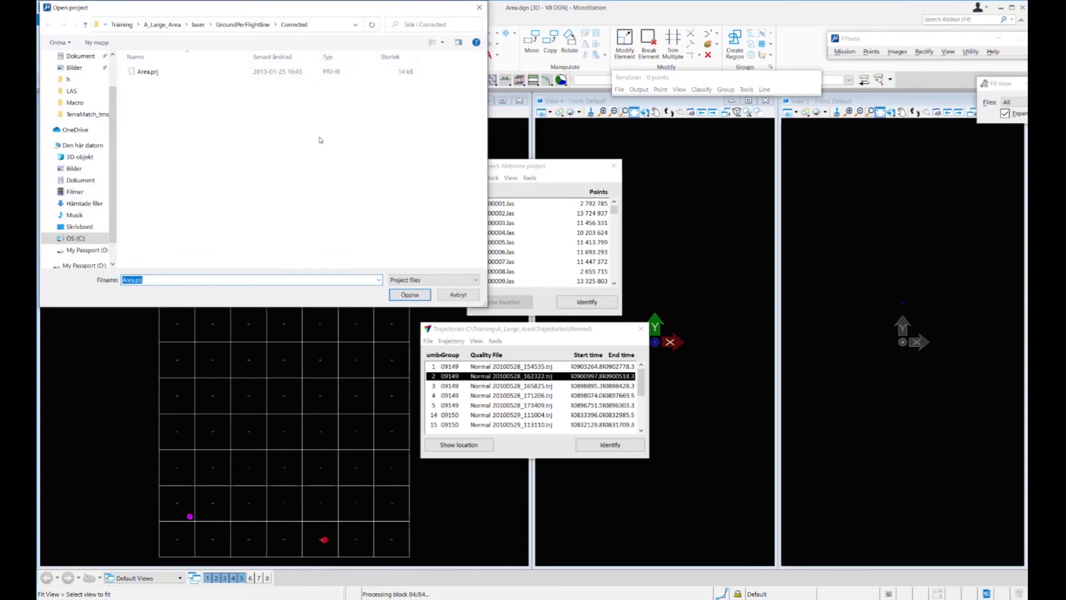
{"action": "left_click", "coordinate": [247, 25]}
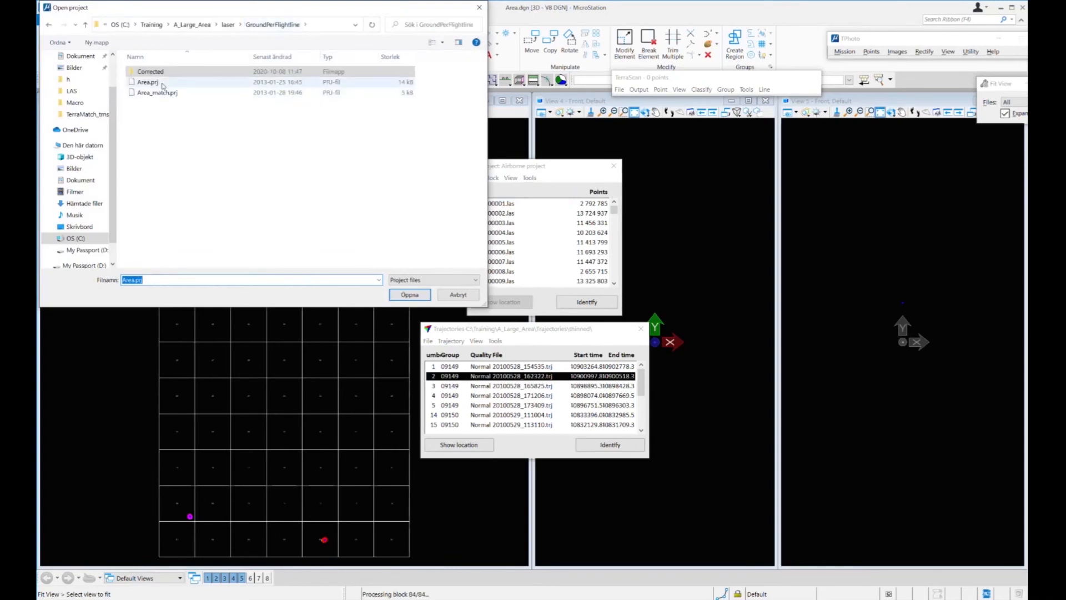
{"action": "double_click", "coordinate": [148, 82]}
Step: Output a control report for all blocks, comparing class 2 - Ground against the known points
{"action": "left_click", "coordinate": [534, 146]}
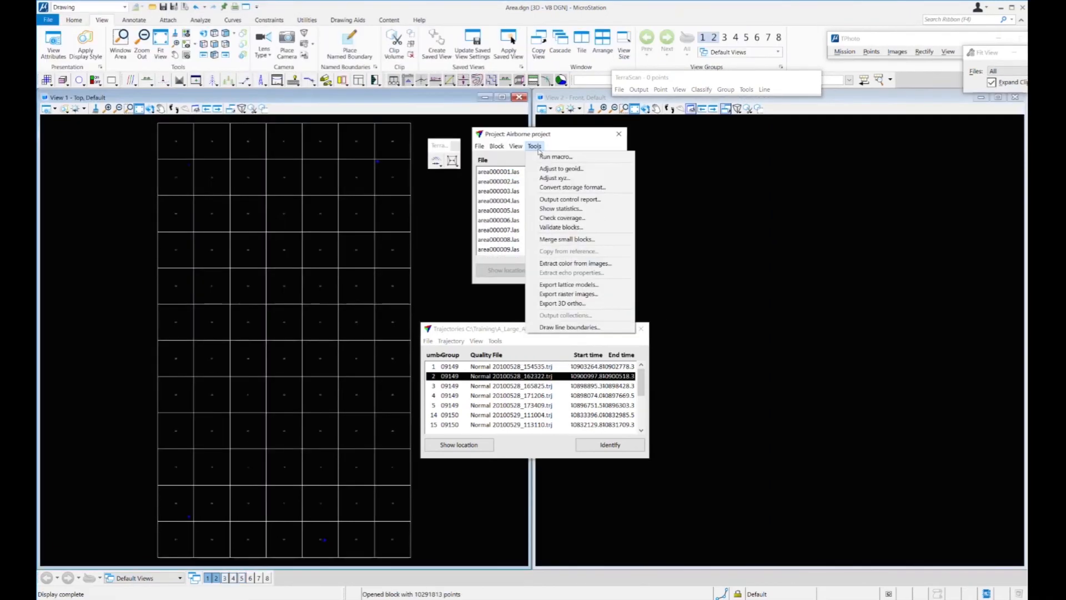
{"action": "left_click", "coordinate": [570, 200]}
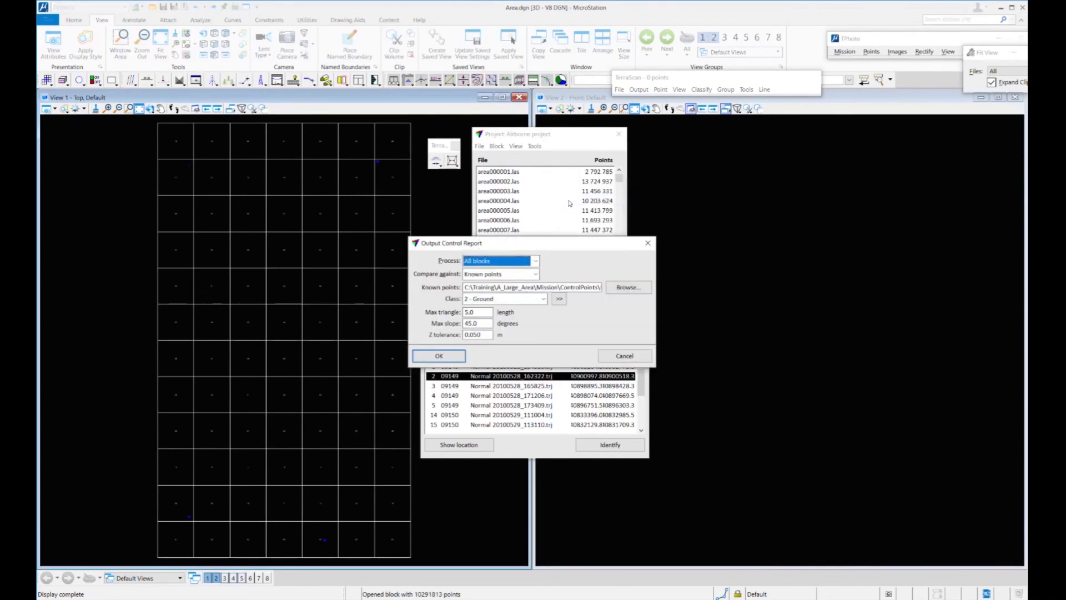
{"action": "left_click", "coordinate": [435, 356]}
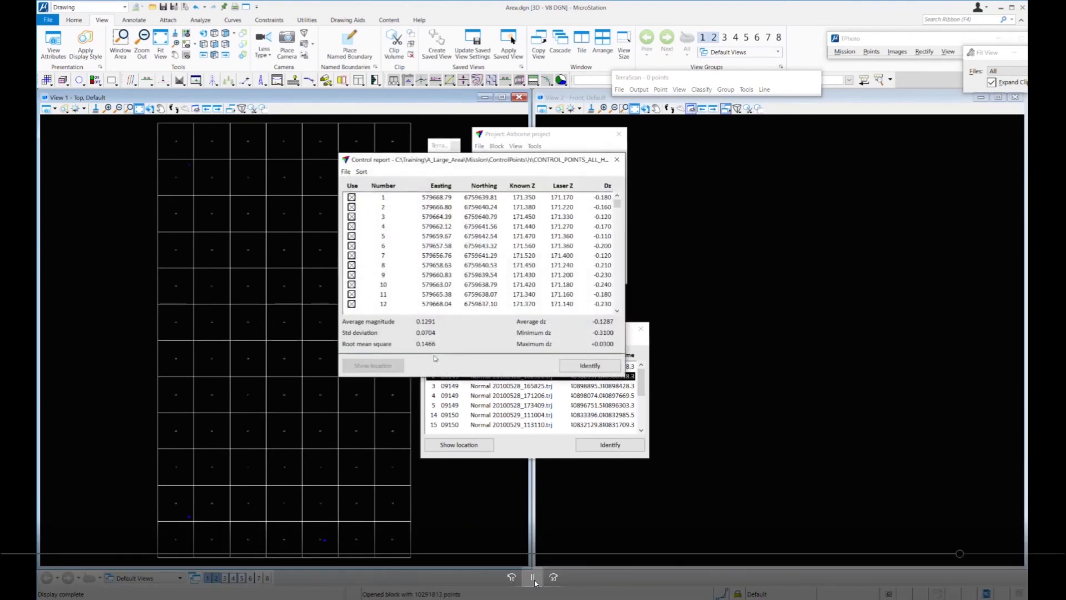
{"action": "left_click", "coordinate": [533, 579]}
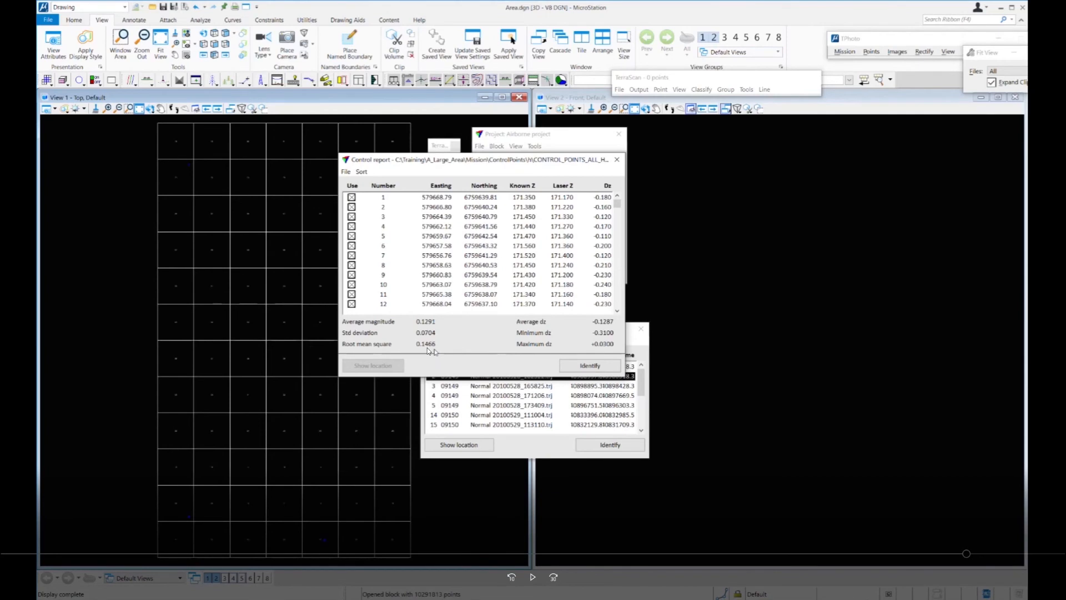
{"action": "left_click", "coordinate": [533, 577]}
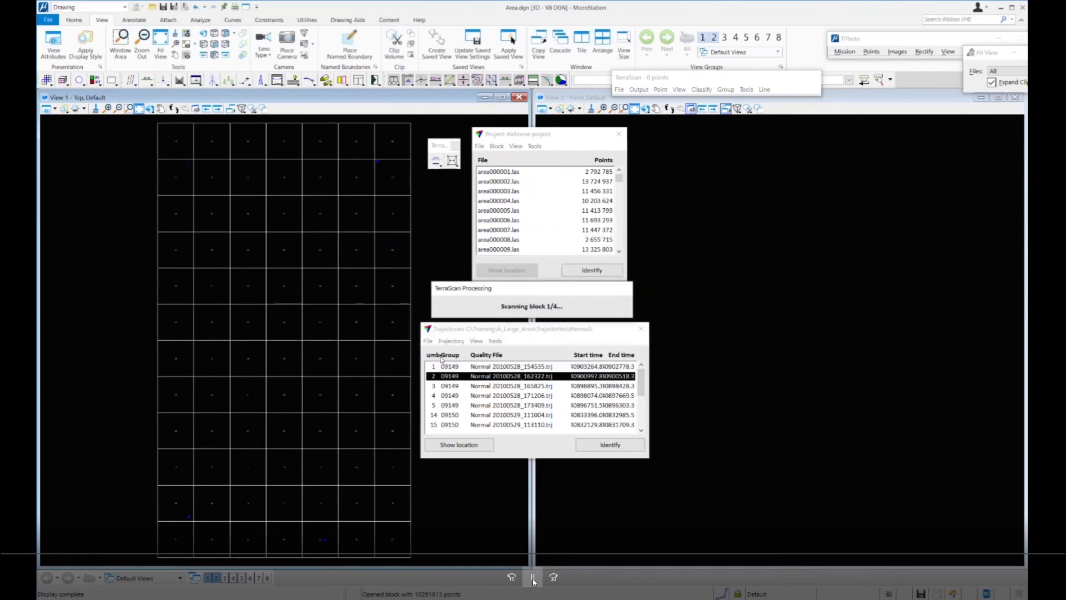
{"action": "left_click", "coordinate": [533, 579]}
{"action": "left_click", "coordinate": [533, 579]}
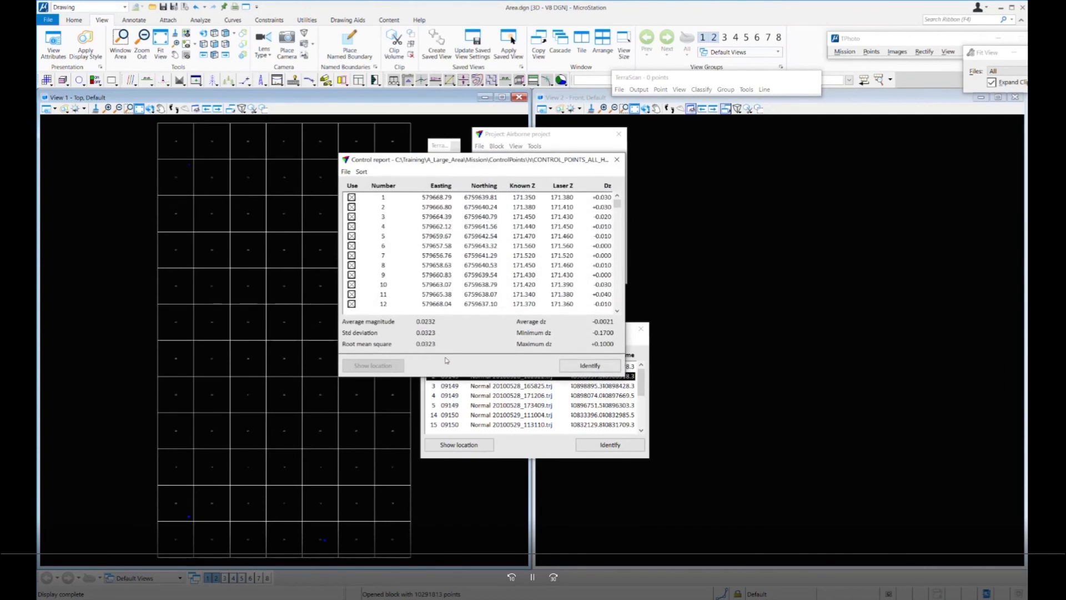
{"action": "left_click", "coordinate": [532, 580]}
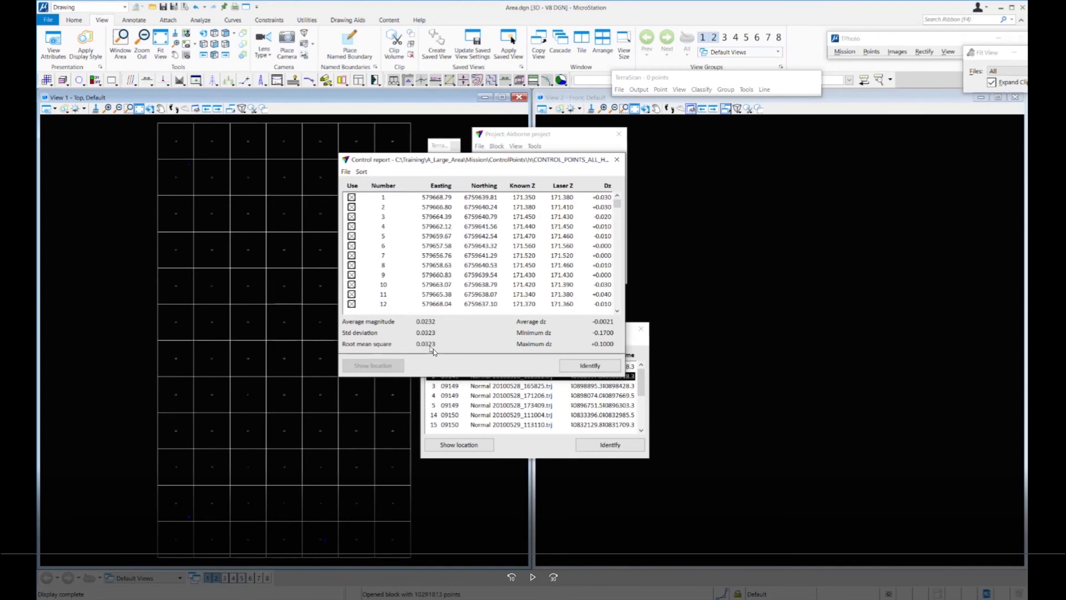
{"action": "left_click", "coordinate": [537, 579]}
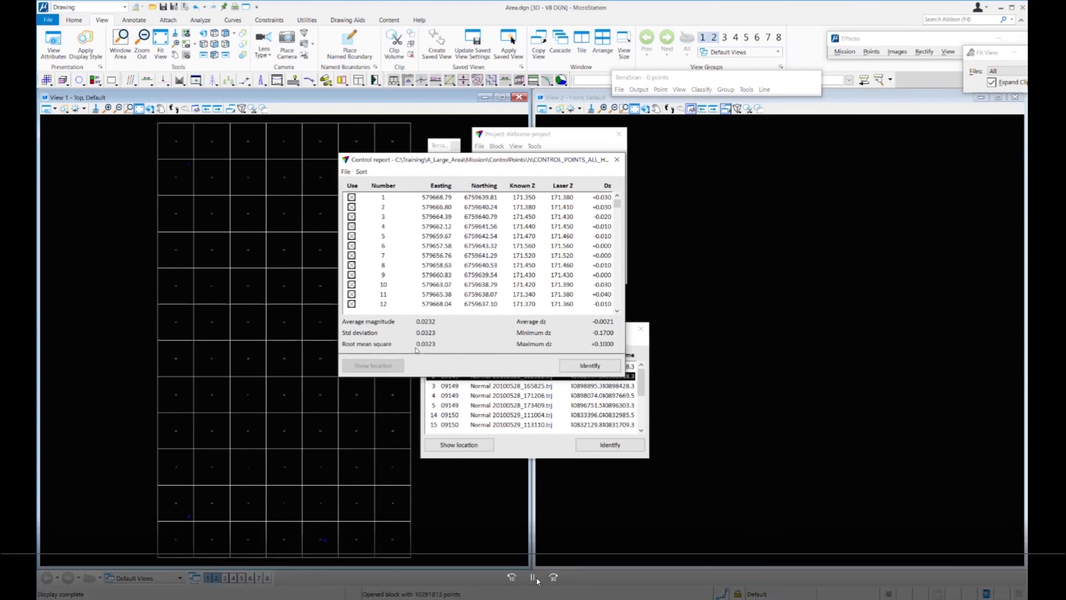
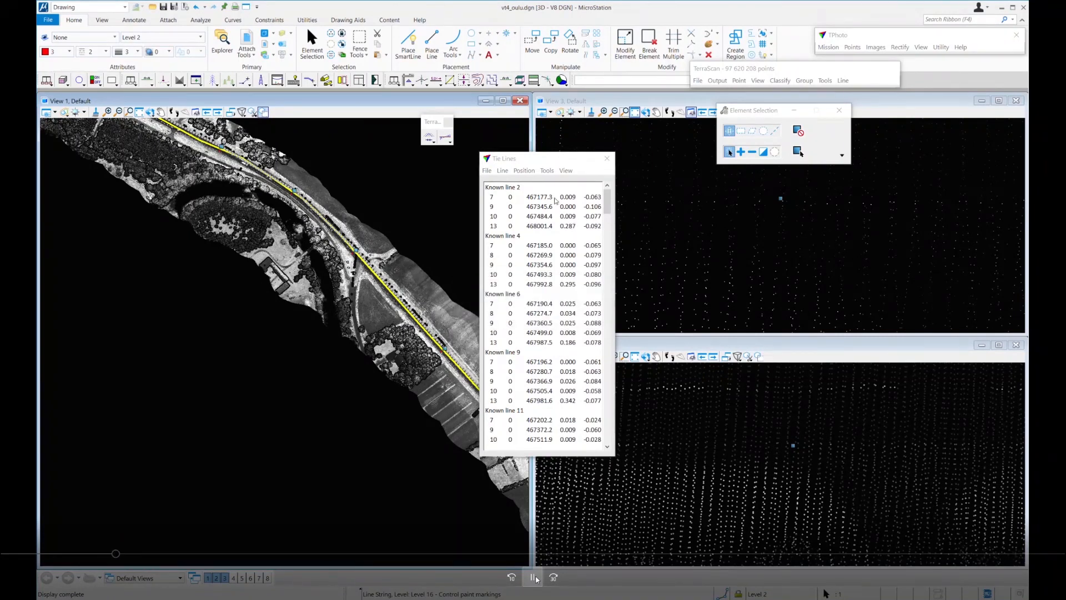
{"action": "left_click", "coordinate": [534, 578]}
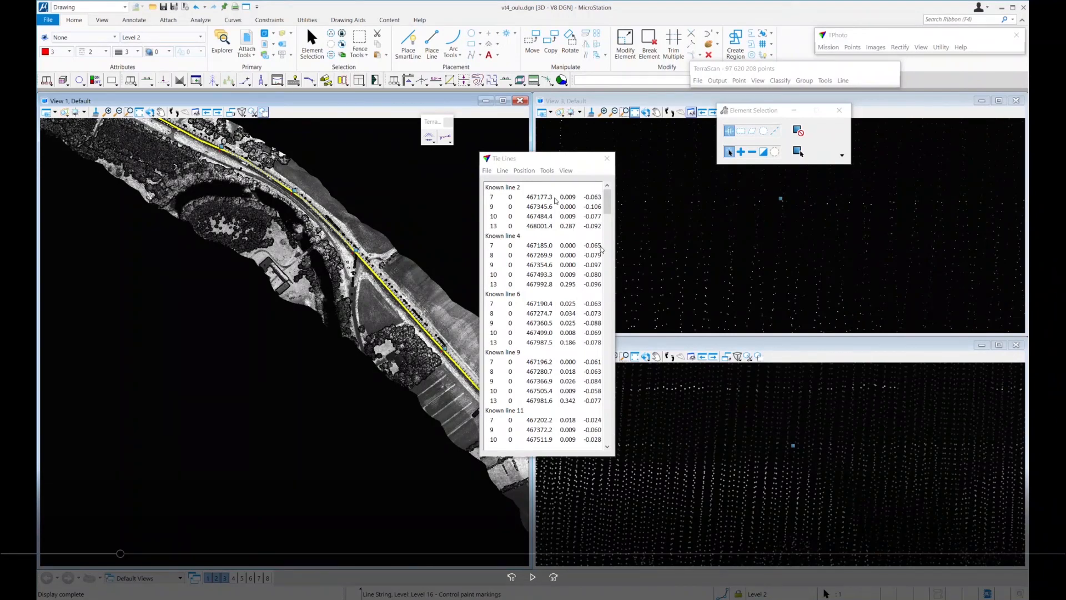
{"action": "left_click", "coordinate": [536, 579]}
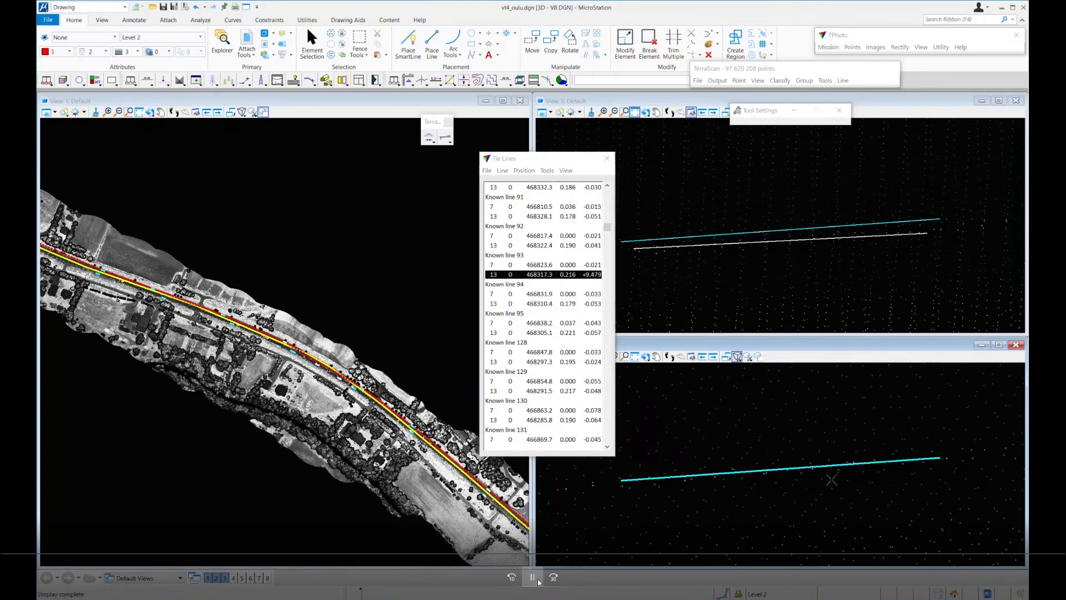
{"action": "left_click", "coordinate": [538, 582]}
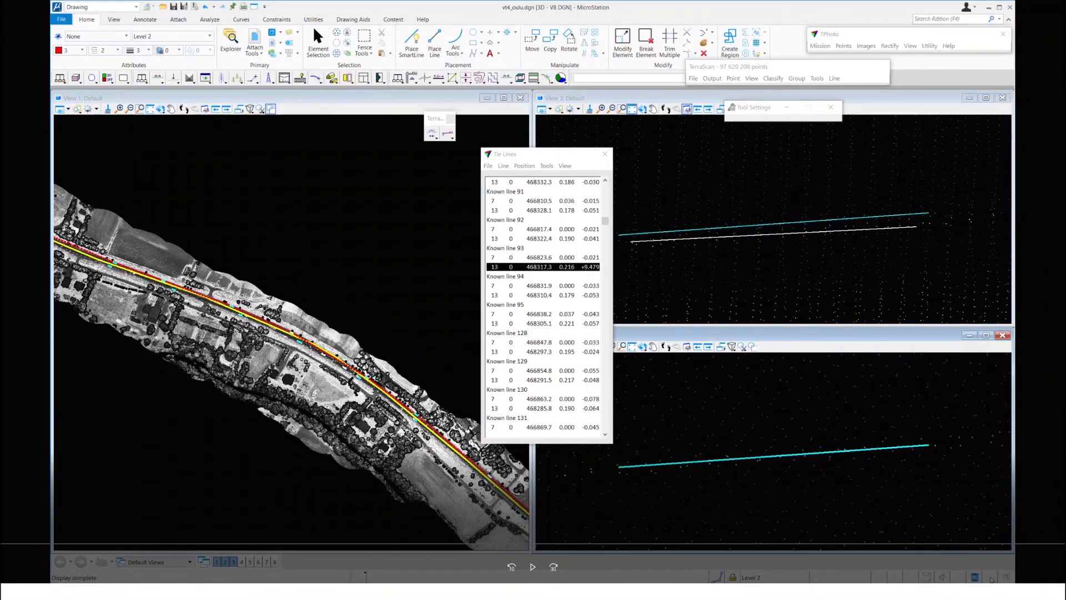
{"action": "key", "text": "alt+F4"}
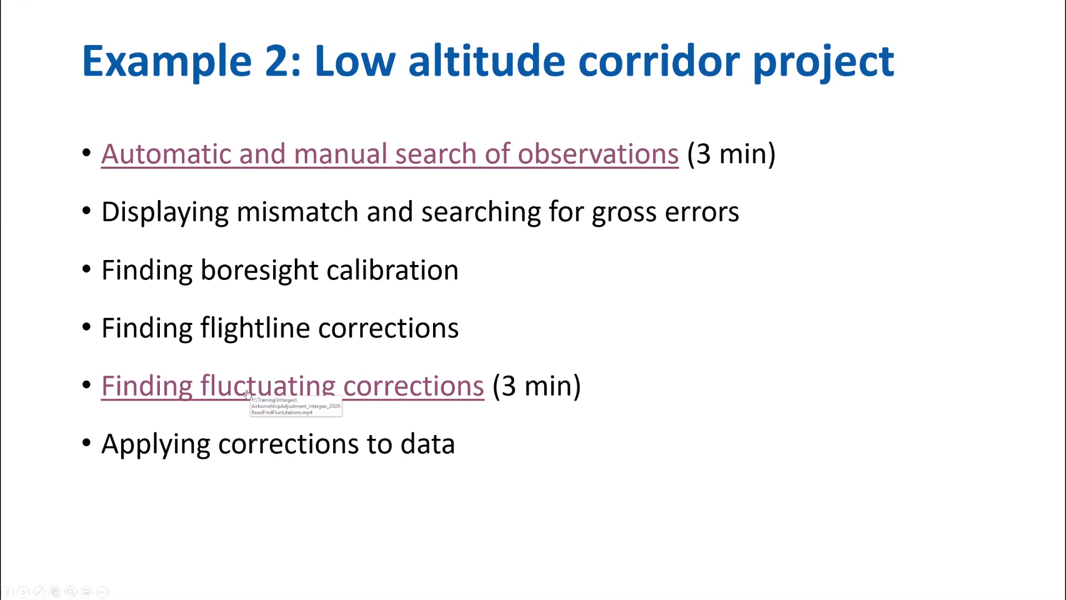
{"action": "left_click", "coordinate": [395, 391]}
{"action": "left_click", "coordinate": [562, 350]}
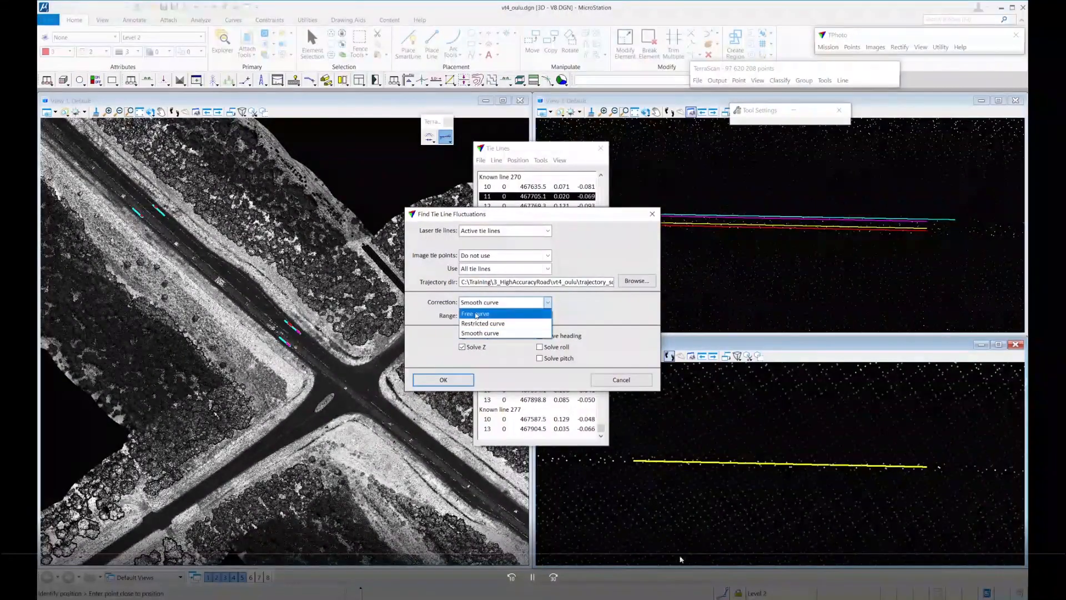
{"action": "left_click", "coordinate": [532, 580]}
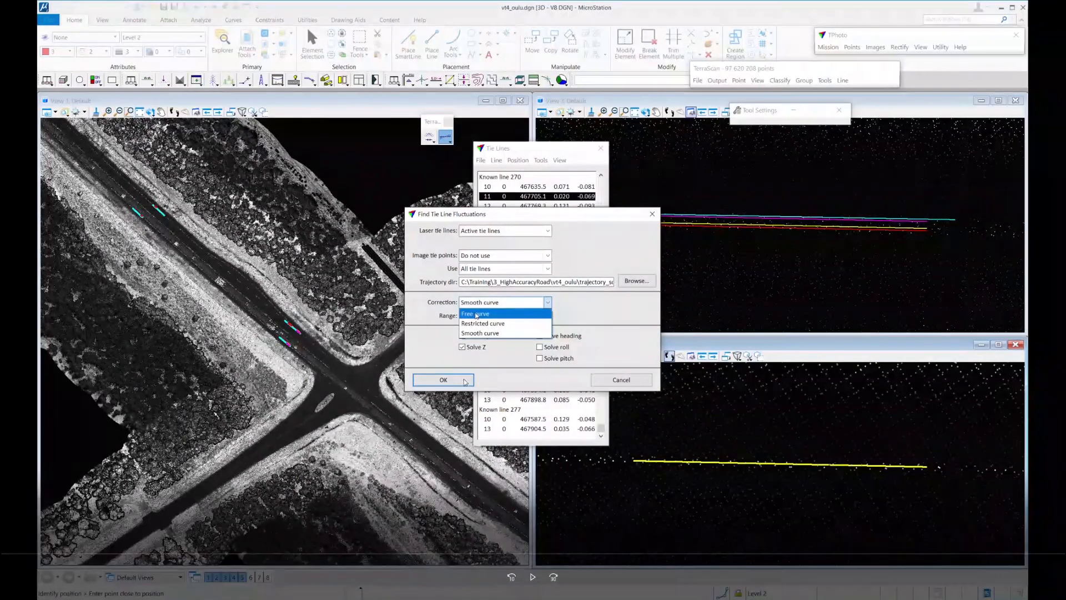
{"action": "left_click", "coordinate": [536, 575]}
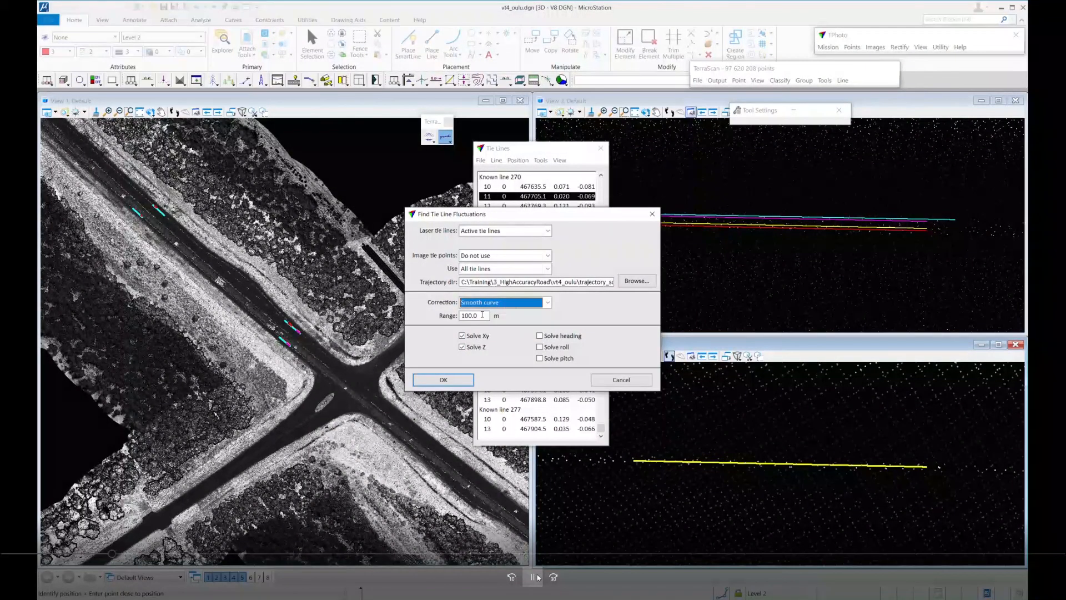
Step: Find tie line fluctuations with a smooth curve correction over a 50 m range, solving xy and z
{"action": "key", "text": "Tab"}
{"action": "type", "text": "50"}
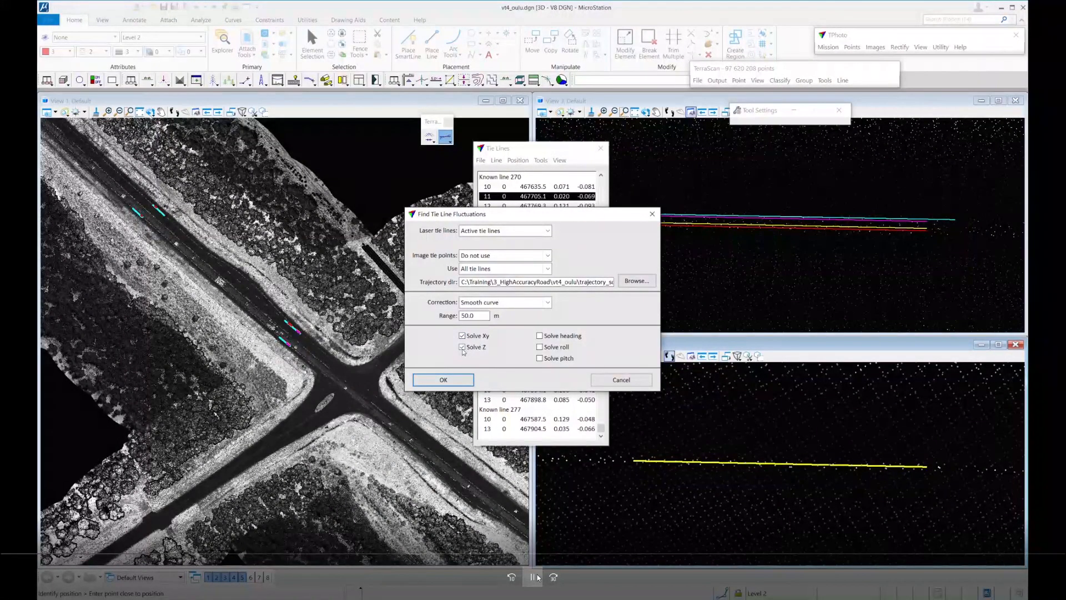
{"action": "left_click", "coordinate": [459, 384]}
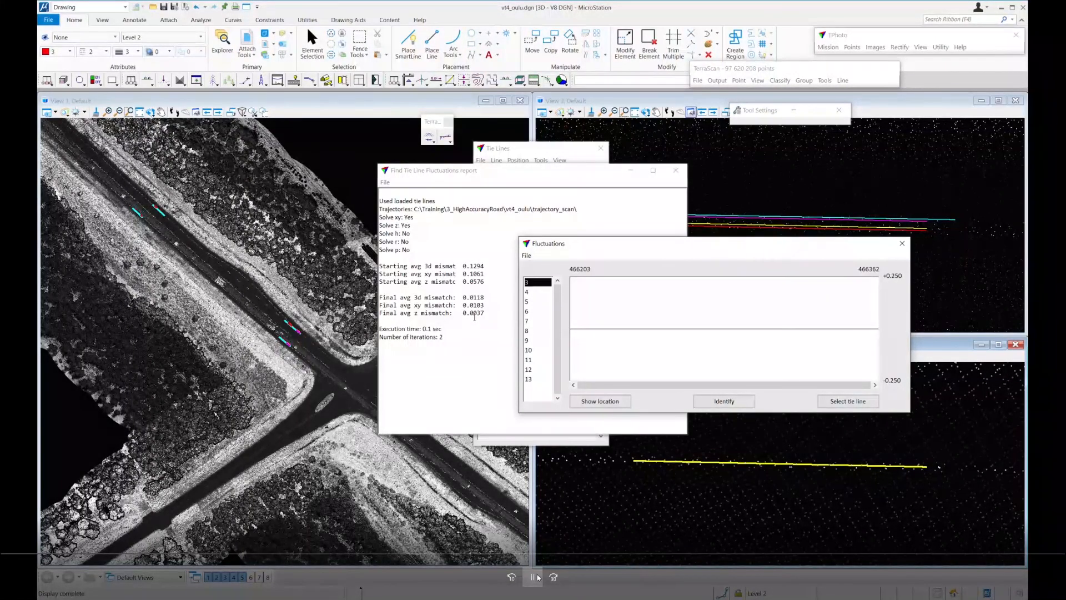
Step: Examine the fluctuation graphs of flightlines 7 and 13 along their length
{"action": "left_click", "coordinate": [530, 323]}
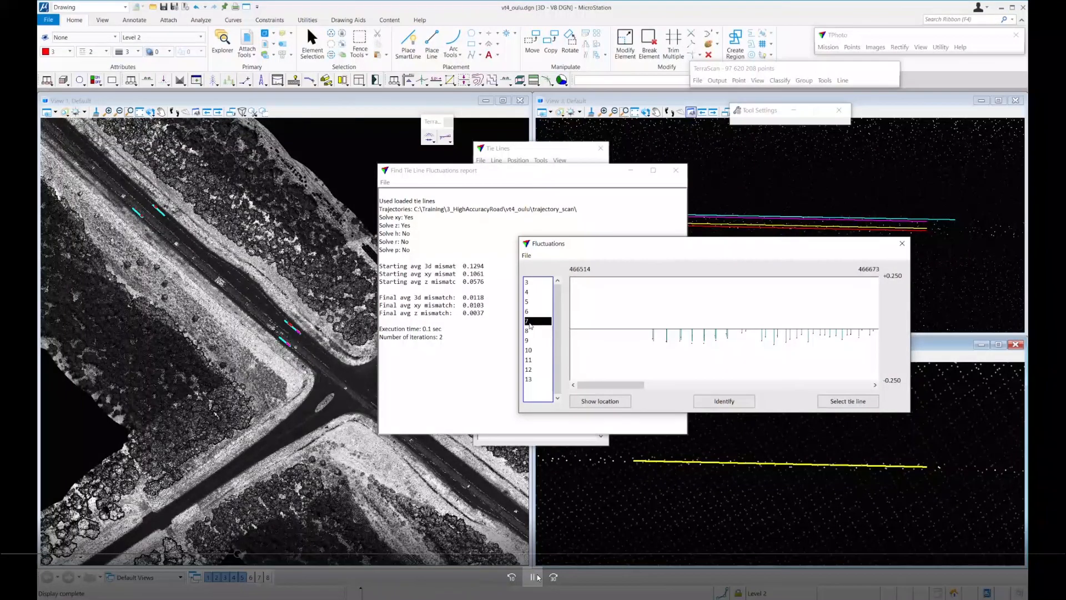
{"action": "left_click_drag", "start_coordinate": [606, 384], "coordinate": [833, 407]}
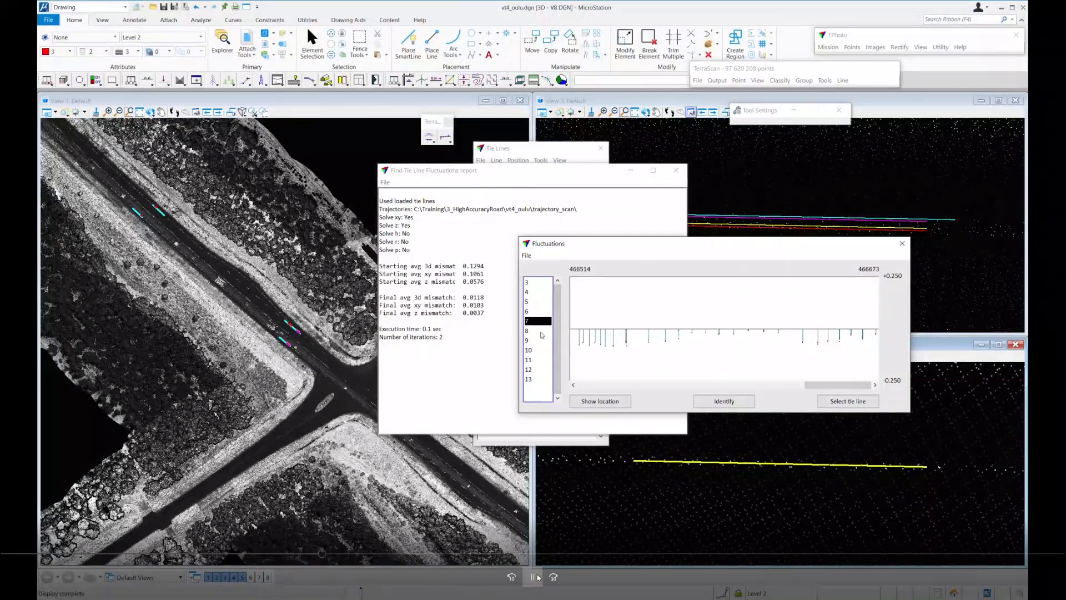
{"action": "left_click", "coordinate": [537, 380]}
{"action": "left_click_drag", "start_coordinate": [599, 387], "coordinate": [709, 395]}
Step: Set the fluctuation graph to draw the X correction and view flightline 13 further along its length
{"action": "left_click", "coordinate": [526, 256]}
{"action": "left_click", "coordinate": [557, 277]}
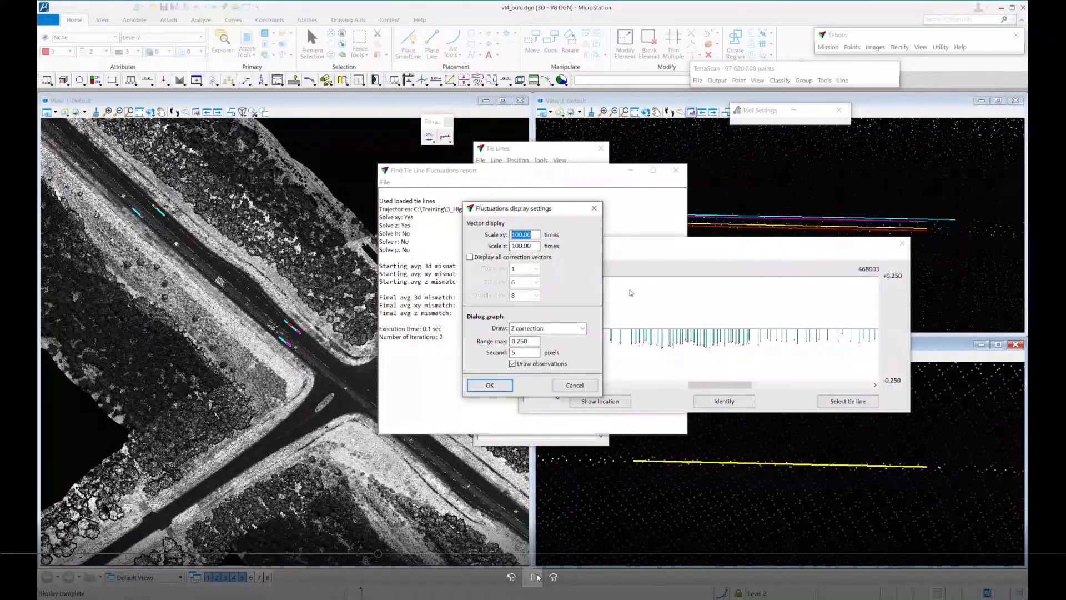
{"action": "left_click", "coordinate": [573, 327]}
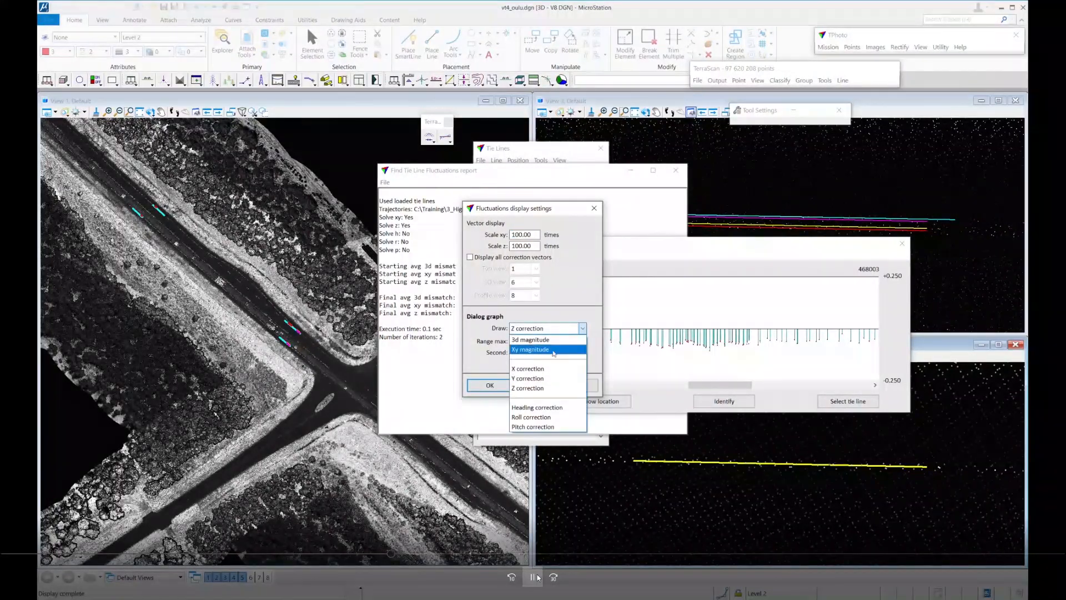
{"action": "left_click", "coordinate": [549, 369]}
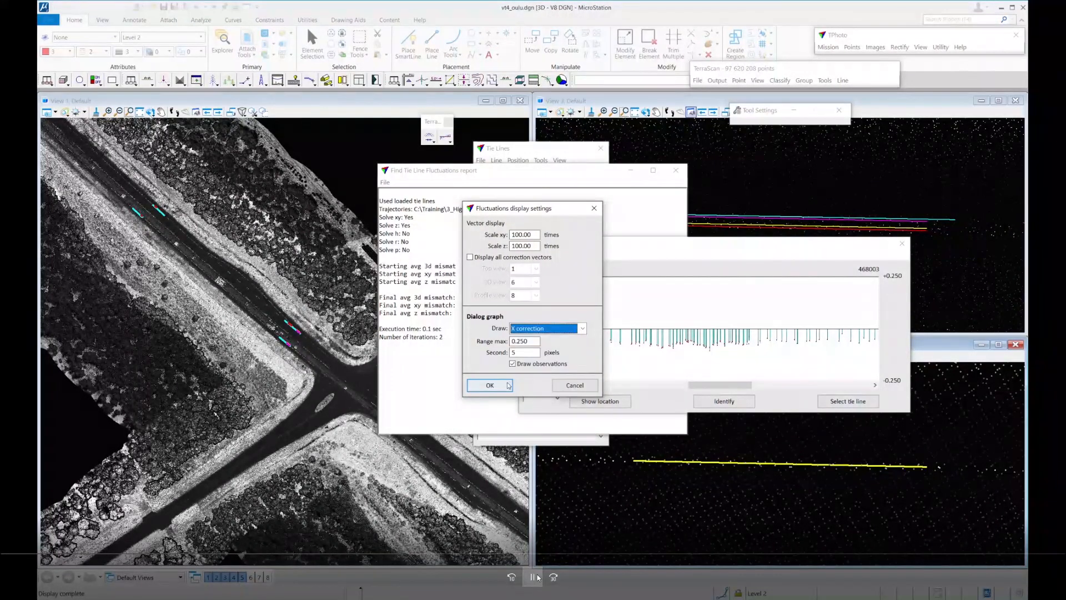
{"action": "left_click", "coordinate": [490, 384]}
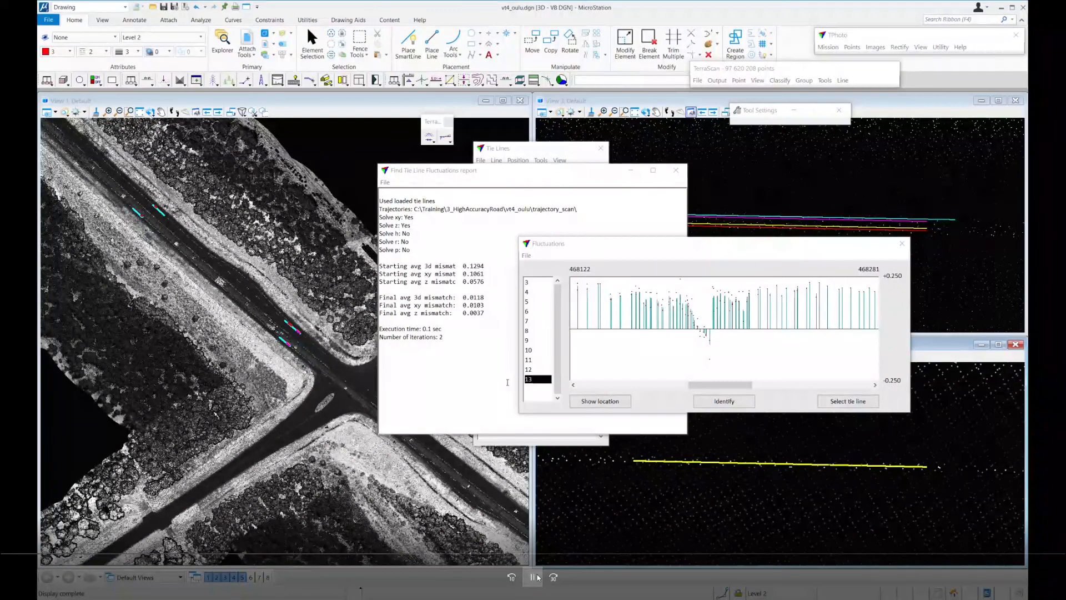
{"action": "left_click", "coordinate": [707, 384]}
{"action": "left_click_drag", "start_coordinate": [707, 385], "coordinate": [757, 387]}
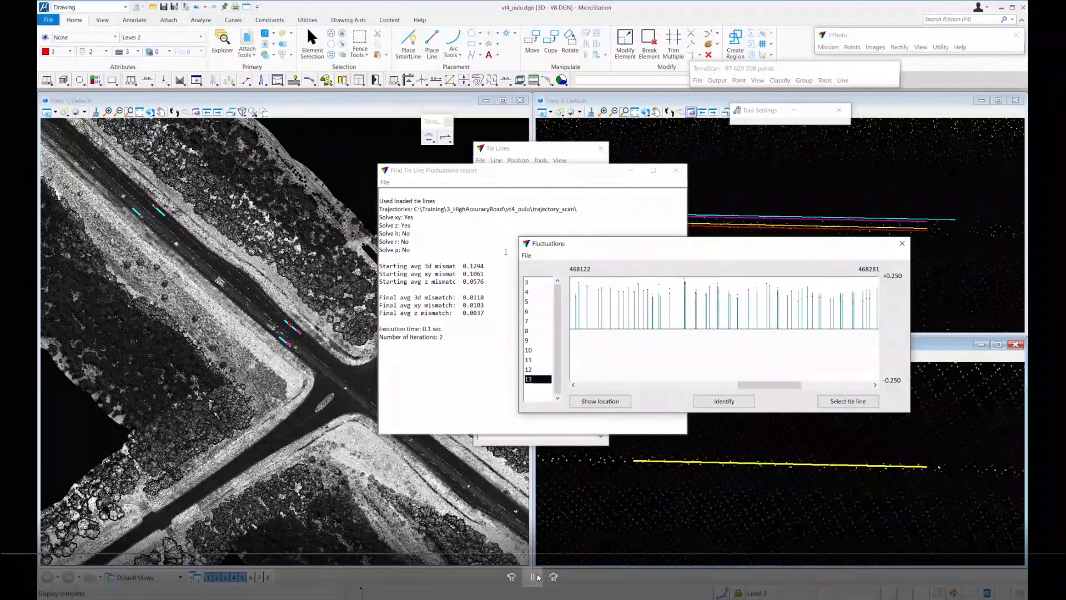
Step: Set the fluctuation graph's maximum range to 0.300 and inspect the X correction curve of flightline 13
{"action": "left_click", "coordinate": [526, 256]}
{"action": "left_click", "coordinate": [550, 277]}
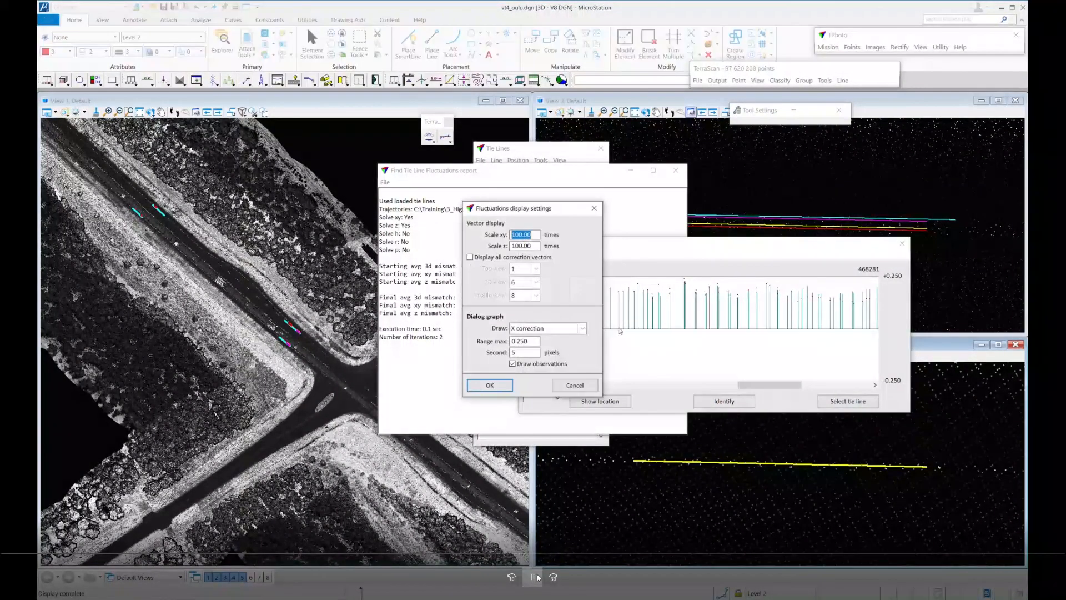
{"action": "left_click_drag", "start_coordinate": [517, 341], "coordinate": [528, 341]}
{"action": "type", "text": "300"}
{"action": "left_click", "coordinate": [499, 385]}
{"action": "mouse_move", "coordinate": [746, 389]}
{"action": "left_mouse_down"}
{"action": "mouse_move", "coordinate": [594, 388]}
{"action": "mouse_move", "coordinate": [747, 379]}
{"action": "left_mouse_up"}
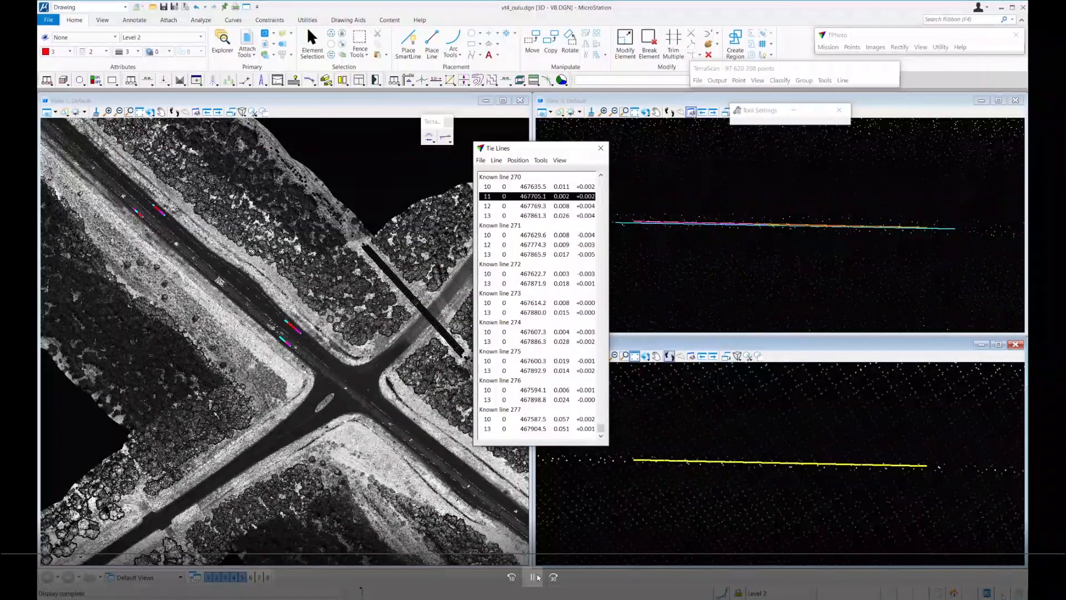
{"action": "left_click", "coordinate": [536, 577]}
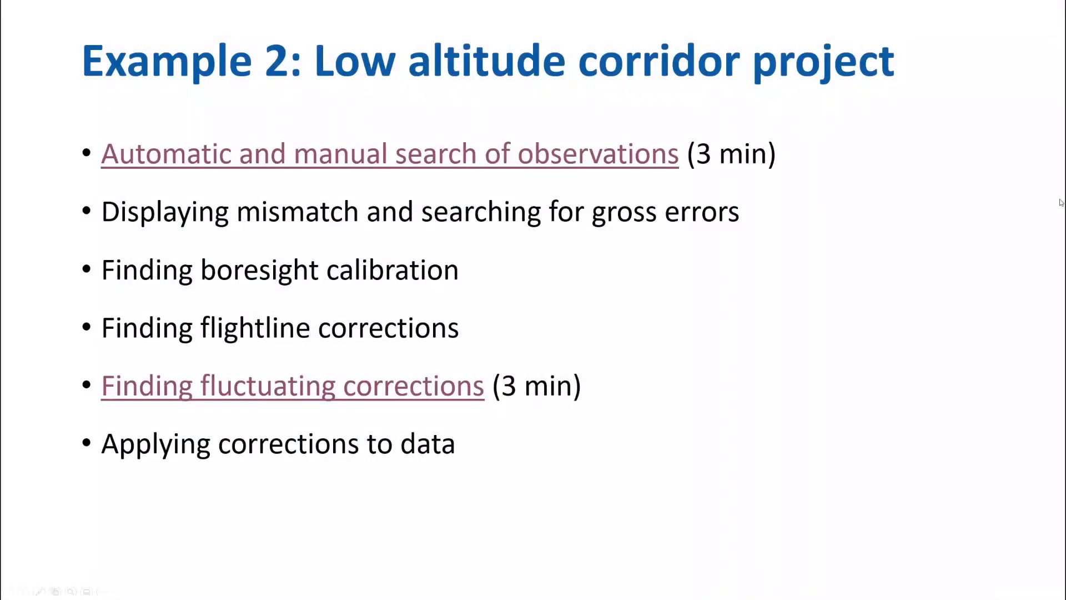
{"action": "left_click", "coordinate": [907, 325]}
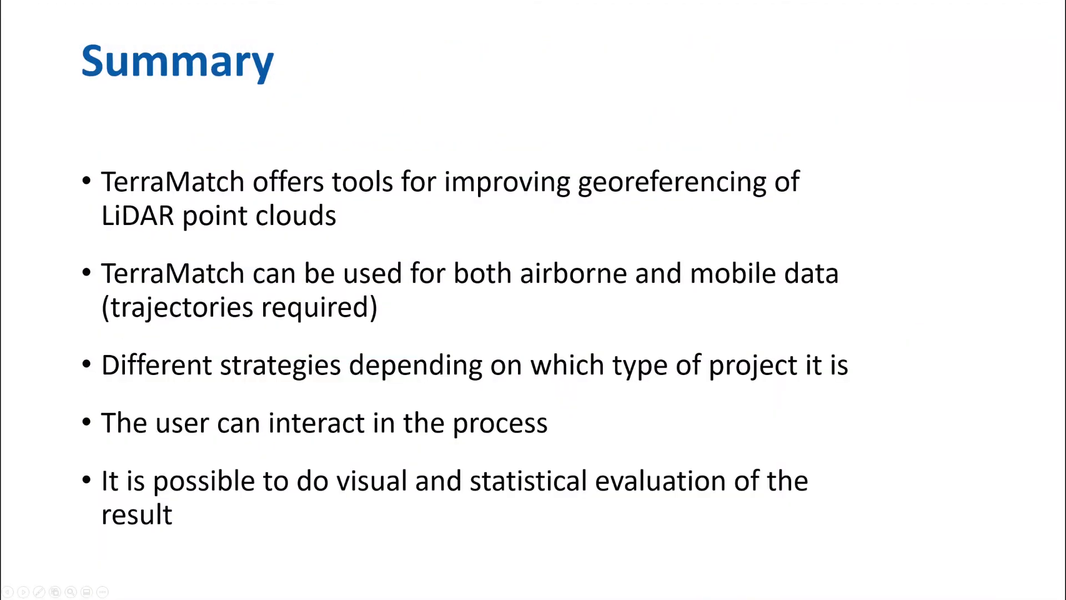